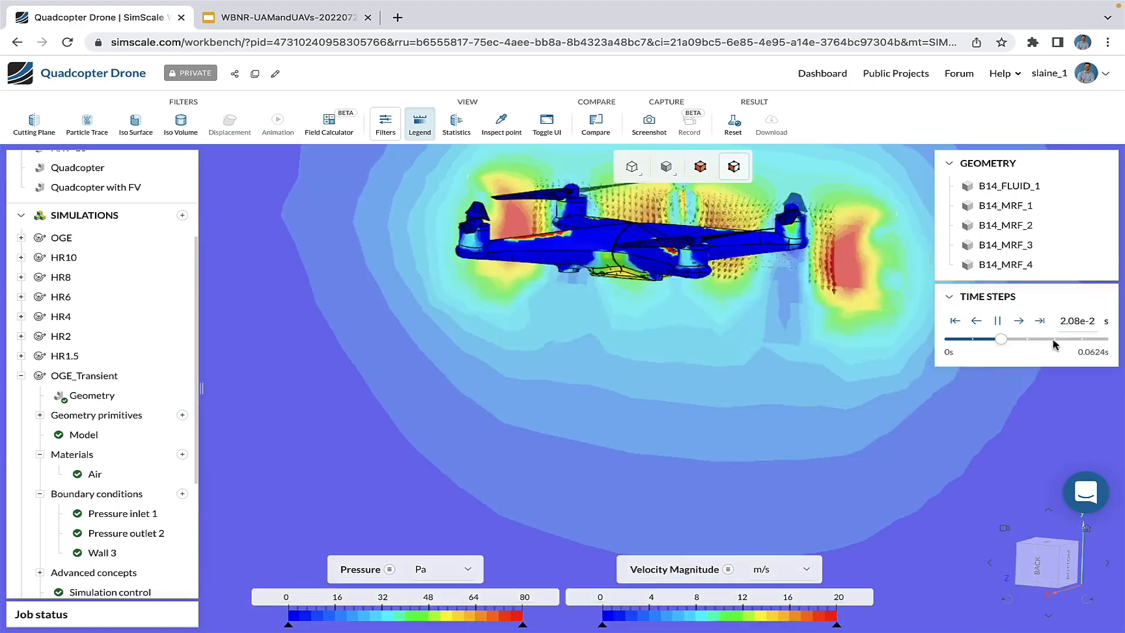
Step: Show the results at time step 4.16e-2 s and turn on Iso Volume 1 around the quadcopter
{"action": "left_click", "coordinate": [1053, 340]}
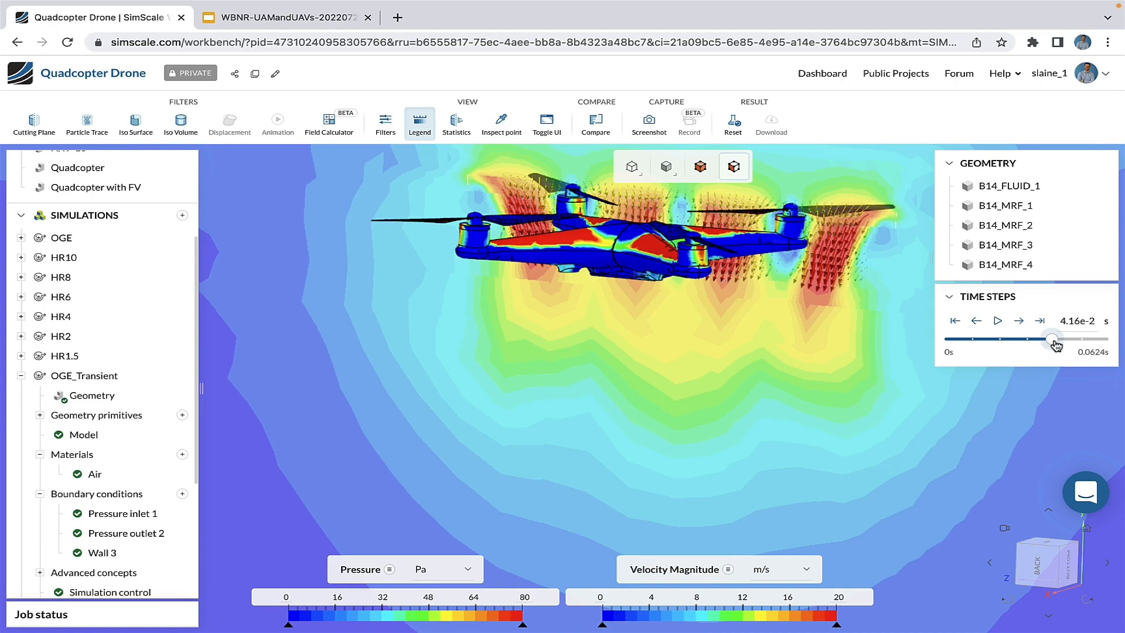
{"action": "left_click", "coordinate": [387, 136]}
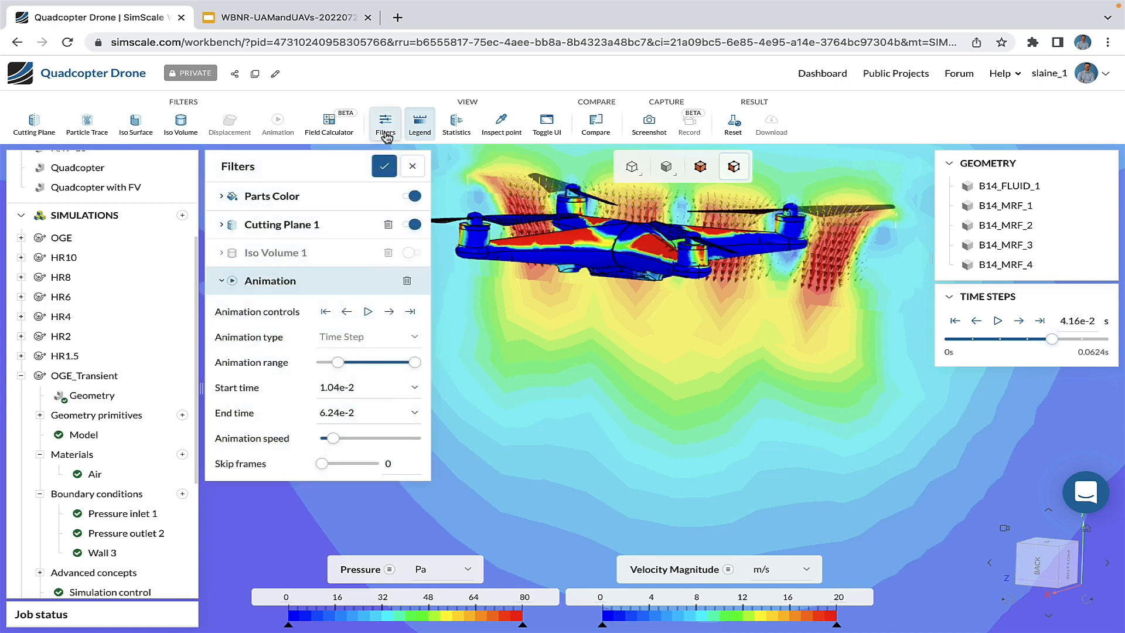
{"action": "left_click", "coordinate": [414, 253]}
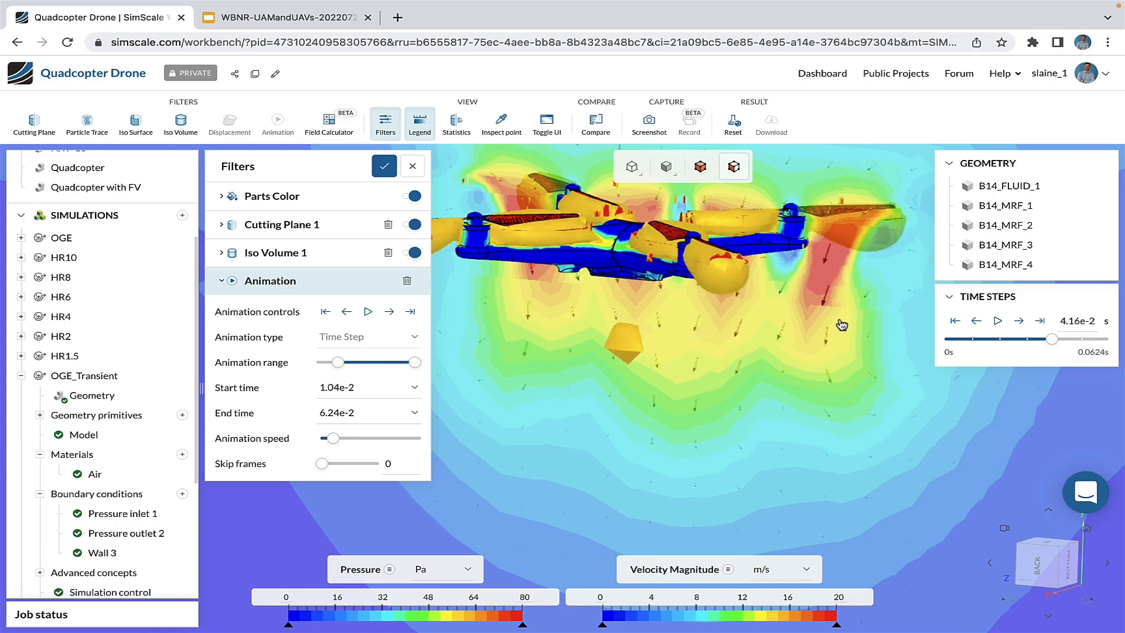
{"action": "left_click_drag", "start_coordinate": [563, 258], "coordinate": [573, 286]}
{"action": "left_click_drag", "start_coordinate": [613, 348], "coordinate": [628, 284]}
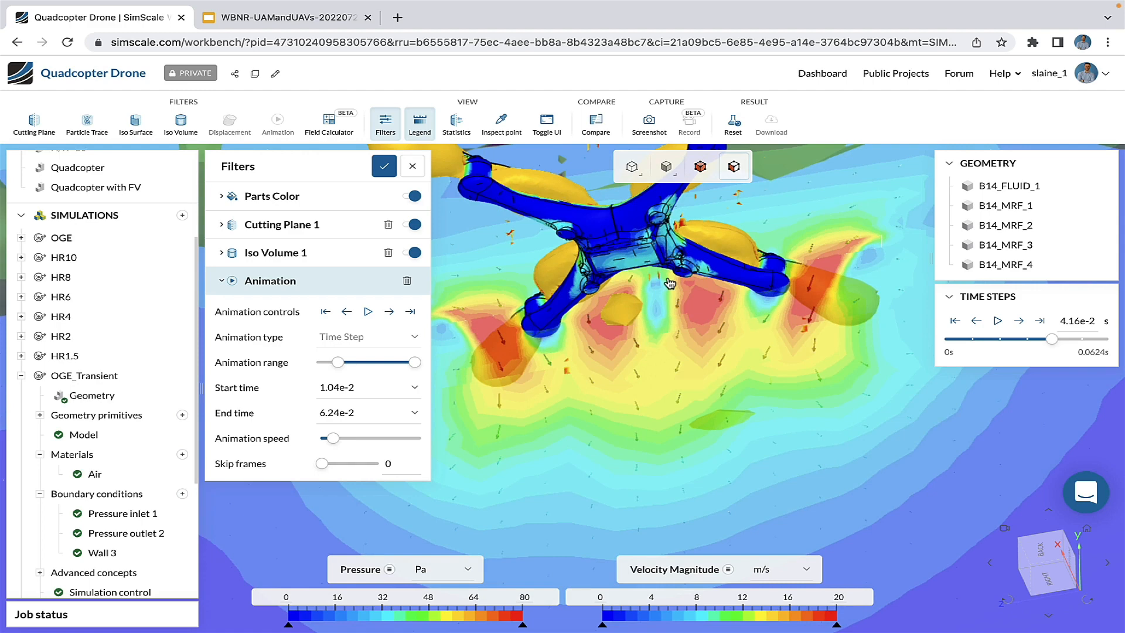
{"action": "left_click_drag", "start_coordinate": [669, 284], "coordinate": [705, 405]}
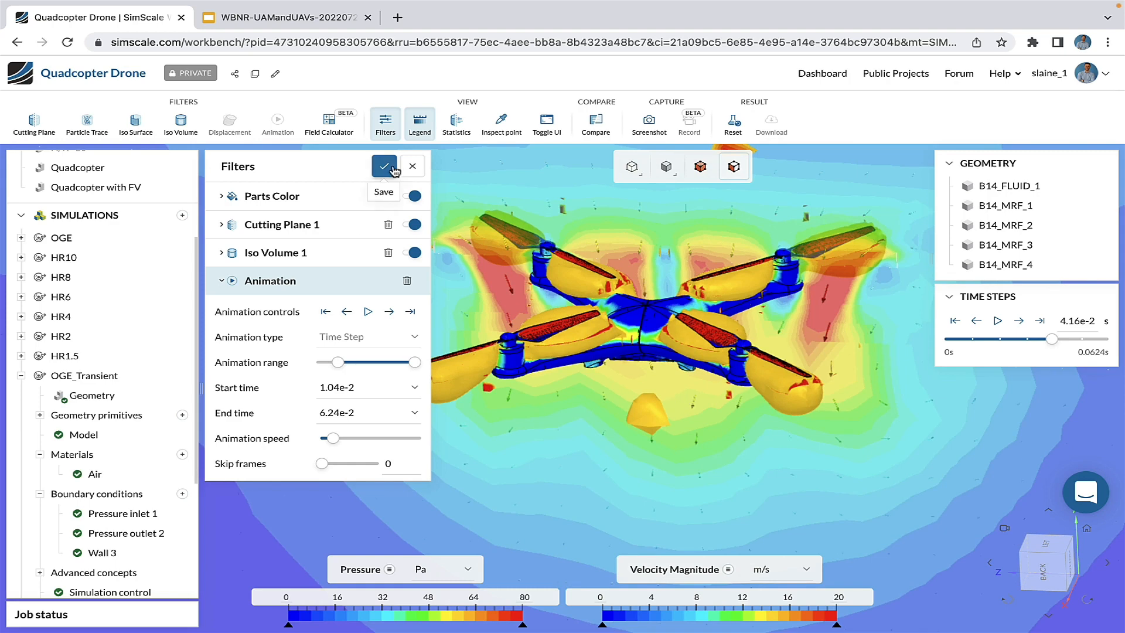
Step: Show the mesh on Cutting Plane 1 and orient the model to the straight back view
{"action": "left_click", "coordinate": [222, 225]}
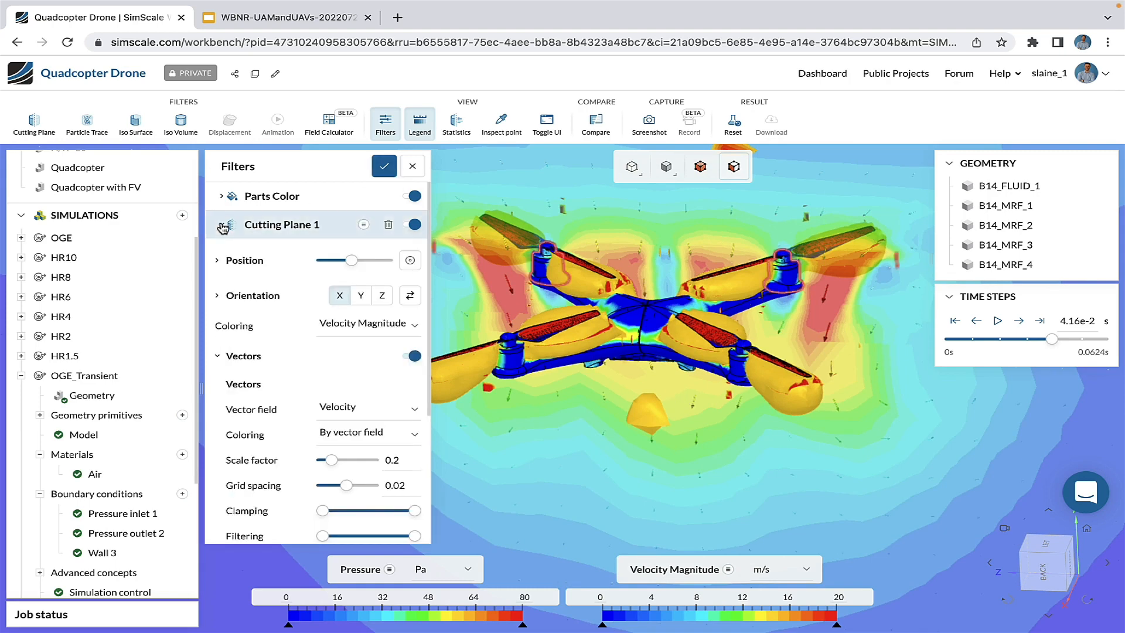
{"action": "scroll", "coordinate": [414, 455], "scroll_direction": "down", "scroll_amount": 3}
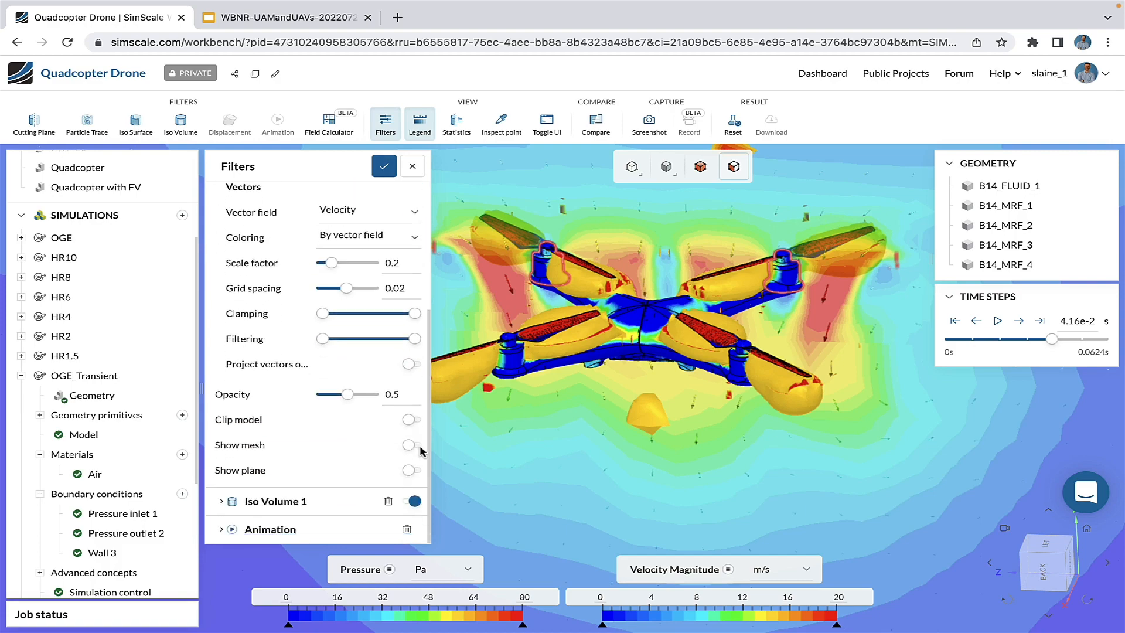
{"action": "left_click", "coordinate": [410, 445]}
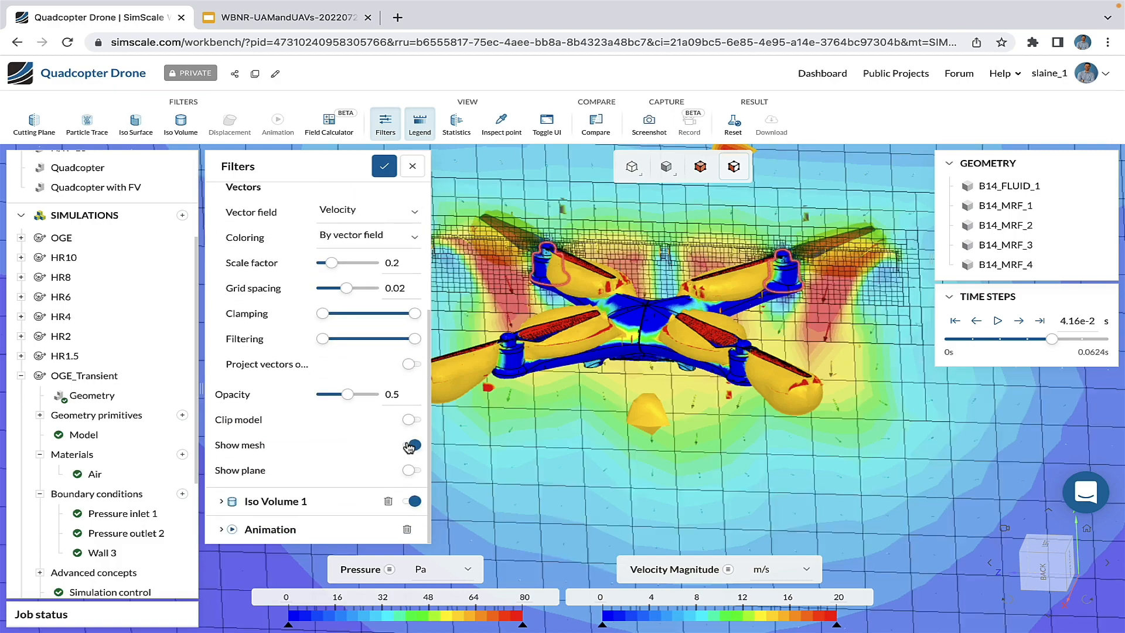
{"action": "left_click", "coordinate": [1060, 580]}
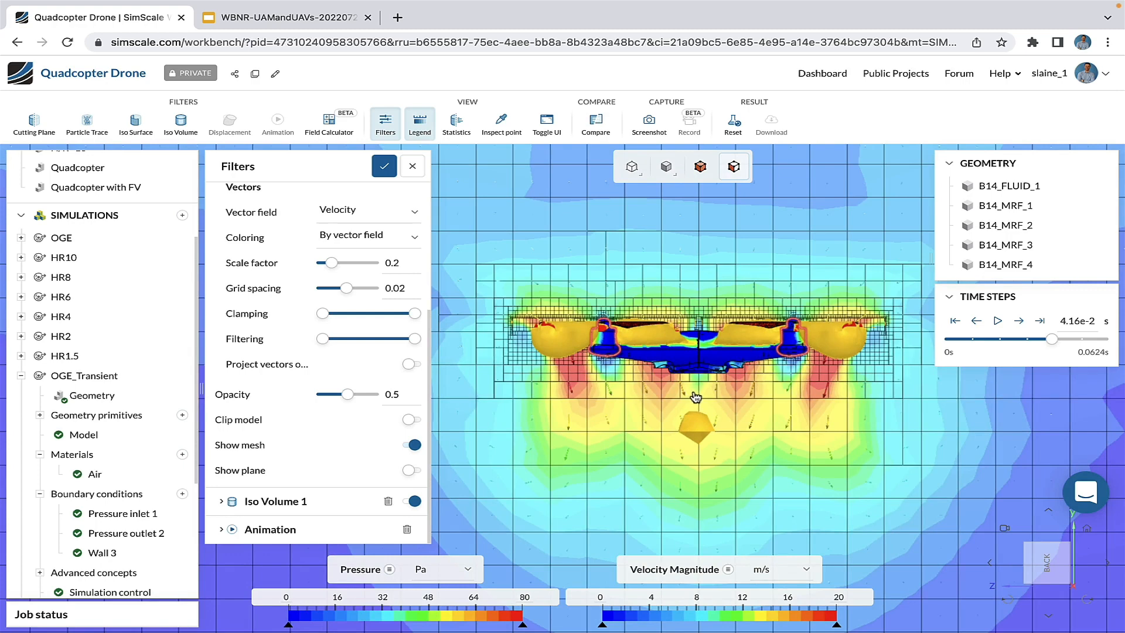
Step: Turn off Parts Color and Iso Volume 1, then inspect the cutting plane mesh around and between the rotors
{"action": "scroll", "coordinate": [352, 258], "scroll_direction": "up", "scroll_amount": 3}
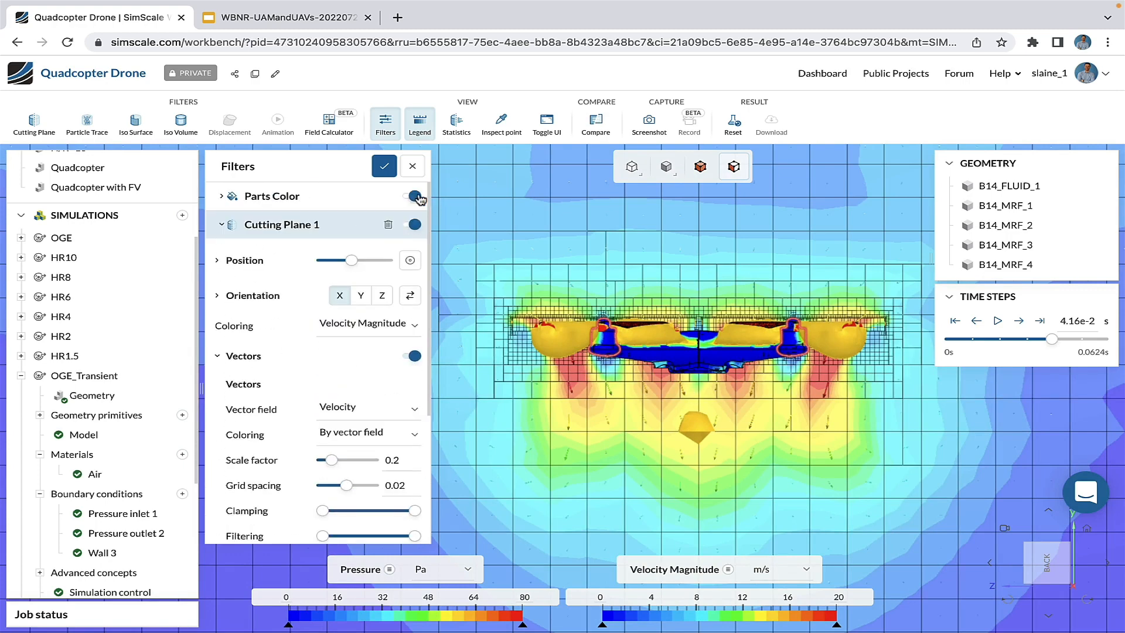
{"action": "left_click", "coordinate": [416, 196]}
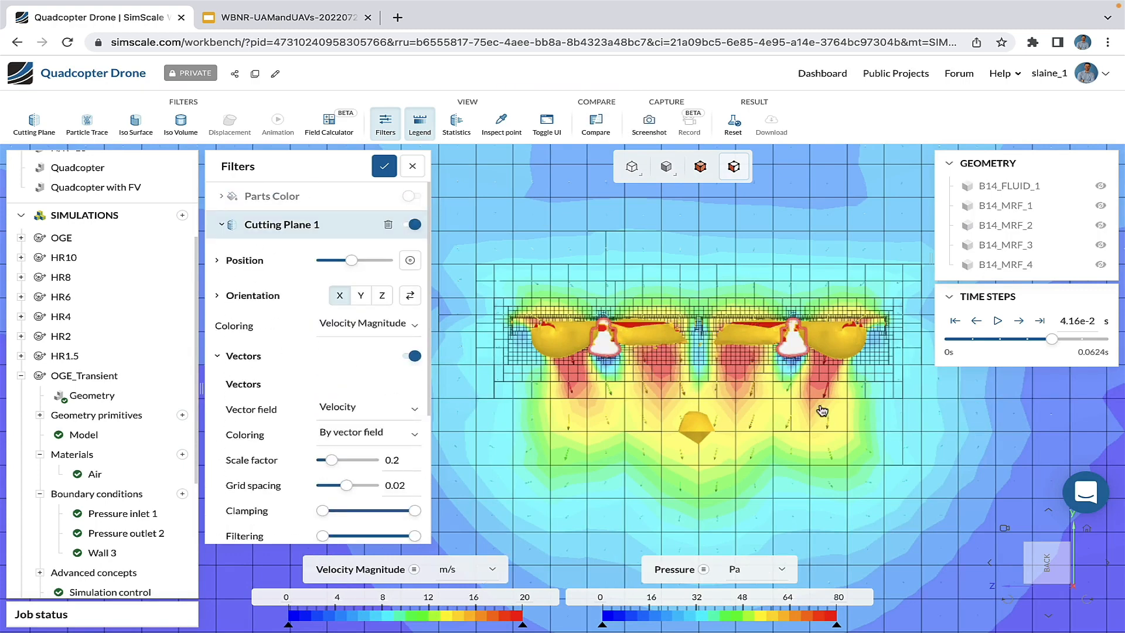
{"action": "scroll", "coordinate": [382, 276], "scroll_direction": "down", "scroll_amount": 4}
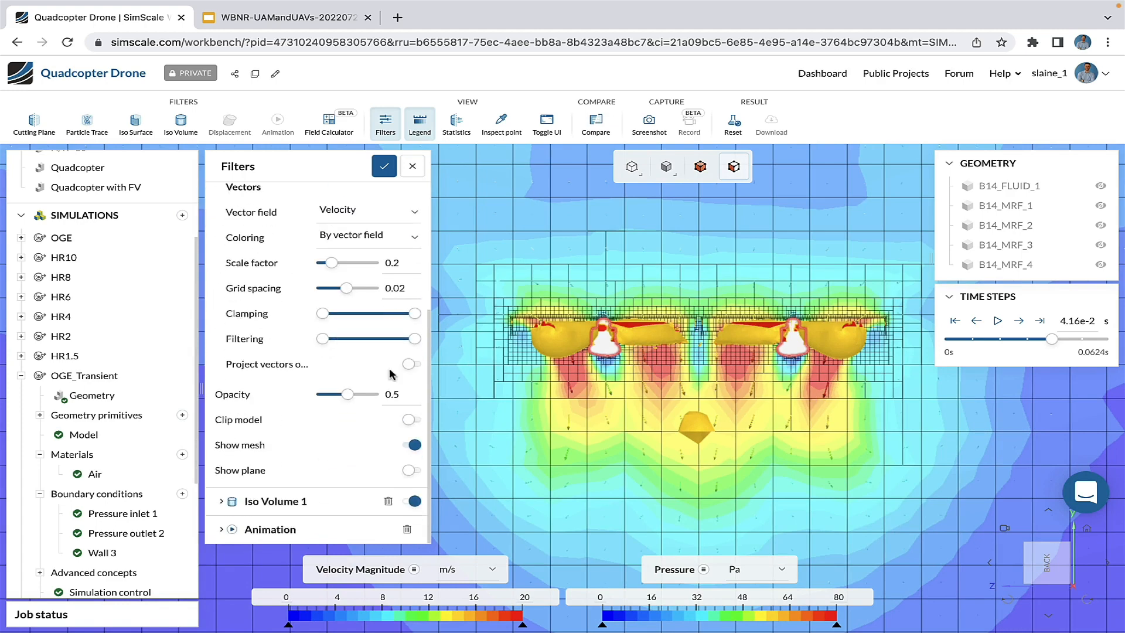
{"action": "left_click", "coordinate": [414, 502]}
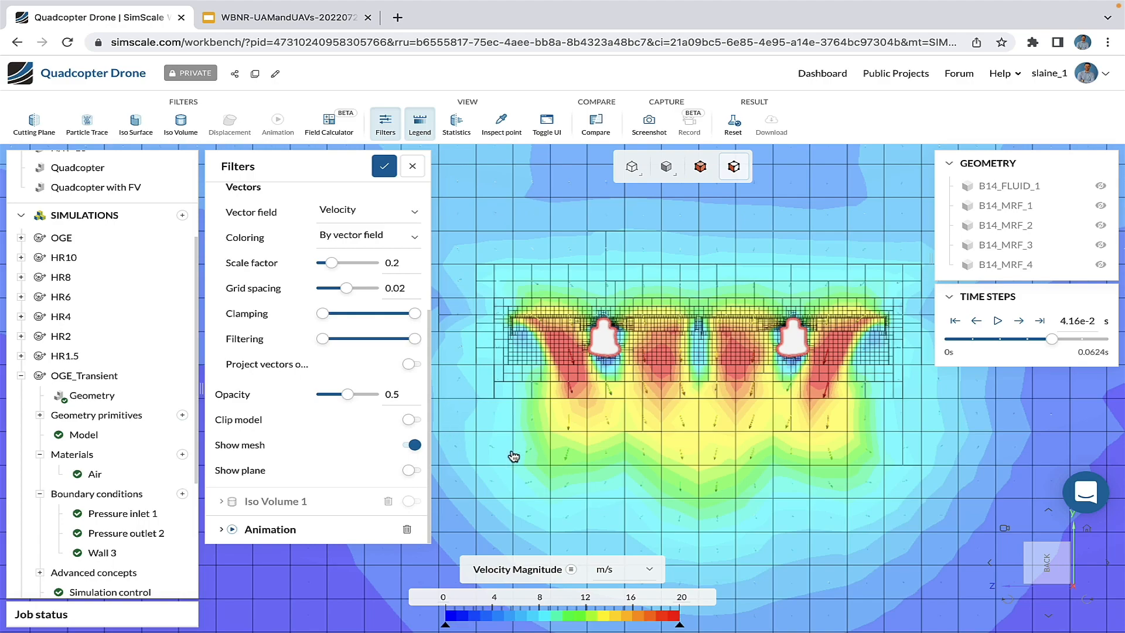
{"action": "scroll", "coordinate": [720, 340], "scroll_direction": "up", "scroll_amount": 5}
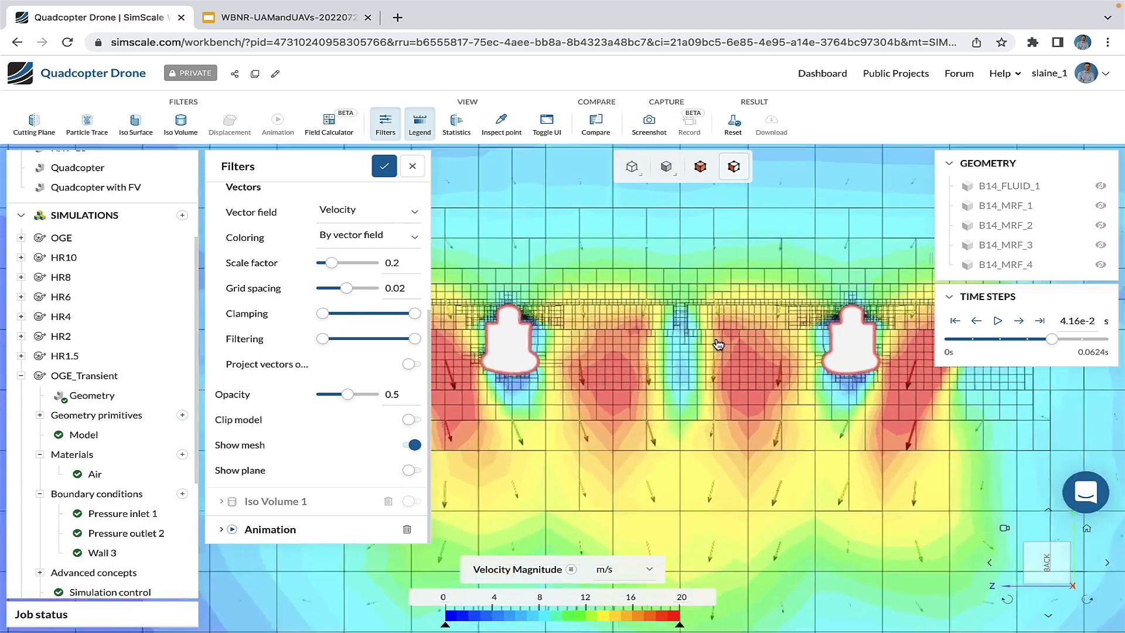
{"action": "scroll", "coordinate": [719, 344], "scroll_direction": "up", "scroll_amount": 3}
{"action": "scroll", "coordinate": [773, 310], "scroll_direction": "up", "scroll_amount": 3}
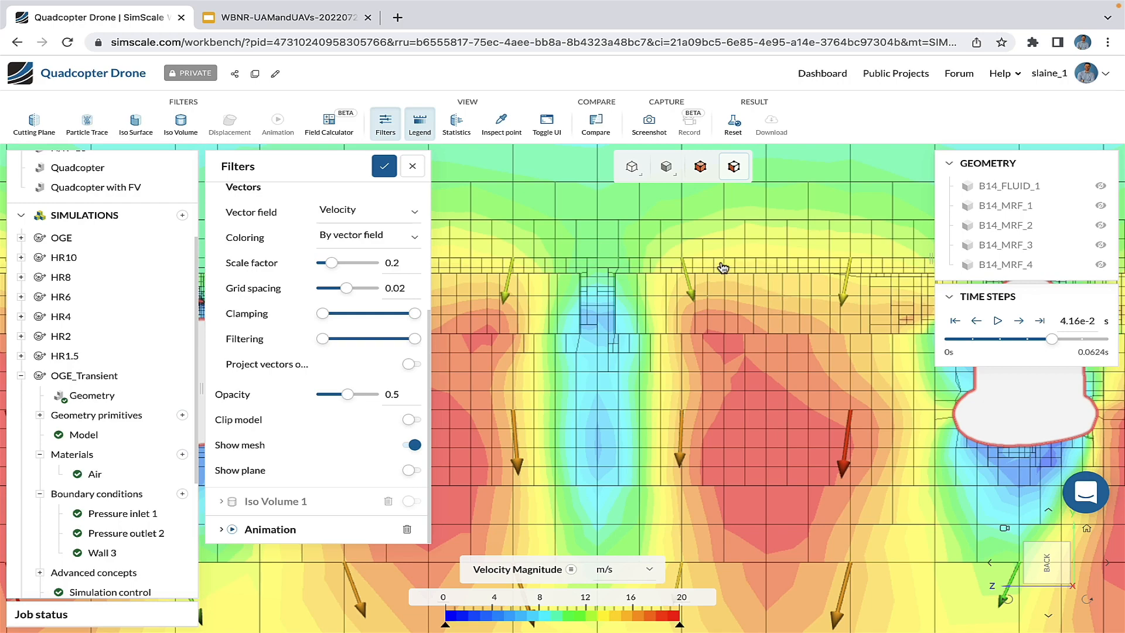
{"action": "scroll", "coordinate": [792, 402], "scroll_direction": "down", "scroll_amount": 5}
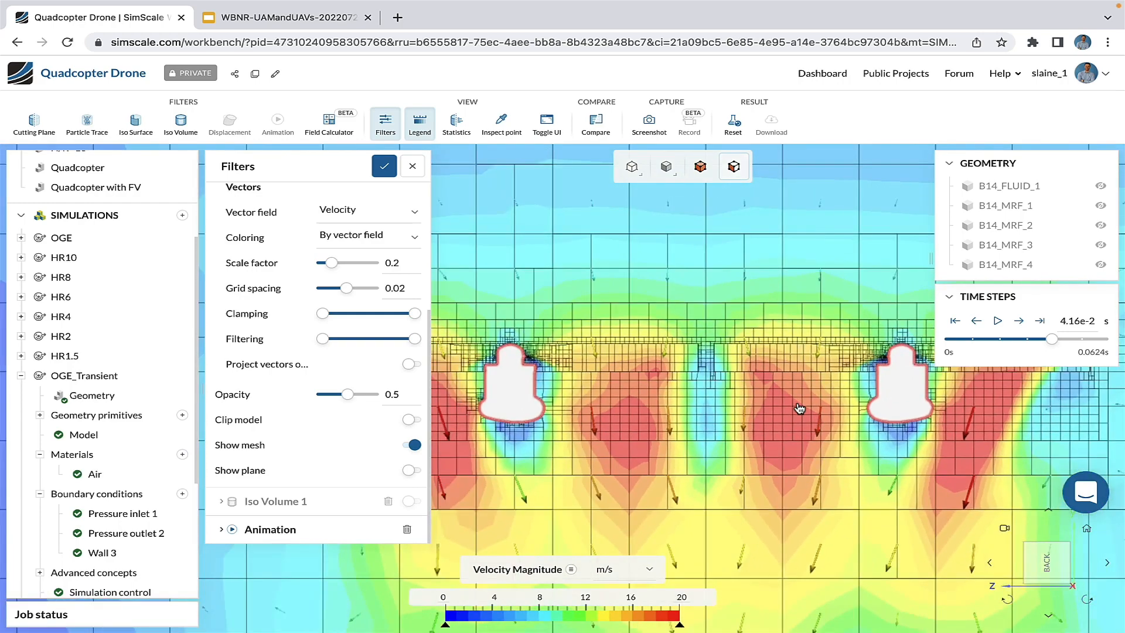
{"action": "scroll", "coordinate": [800, 408], "scroll_direction": "down", "scroll_amount": 3}
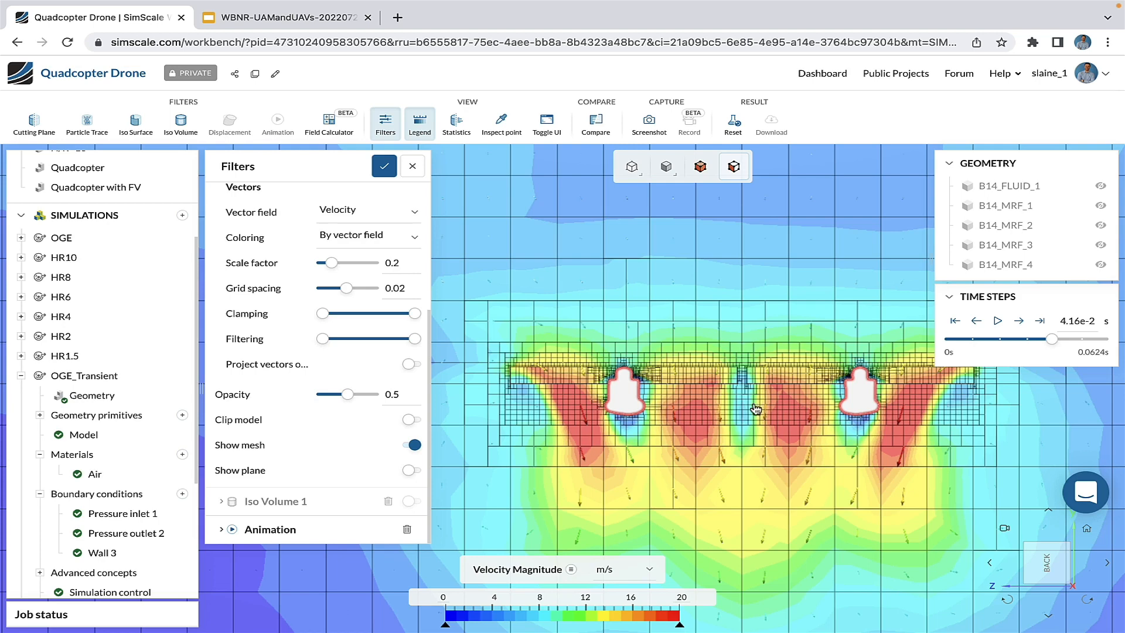
Step: Open the finished OGE_Transient simulation run to check its run time and core hours
{"action": "left_click", "coordinate": [126, 378]}
{"action": "scroll", "coordinate": [124, 410], "scroll_direction": "down", "scroll_amount": 3}
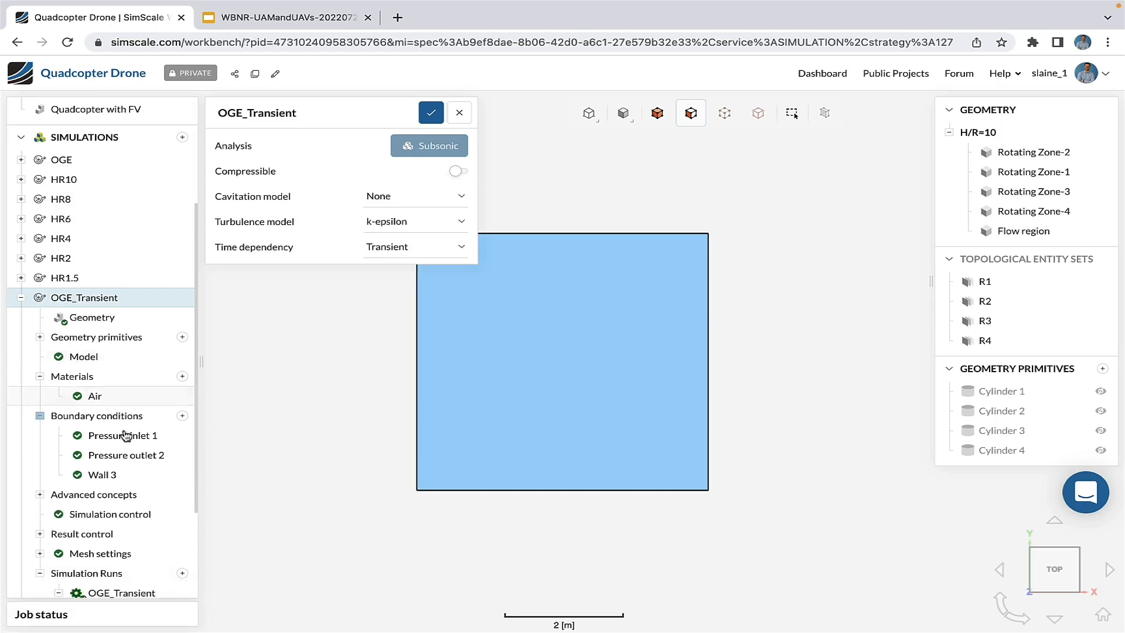
{"action": "left_click", "coordinate": [119, 464]}
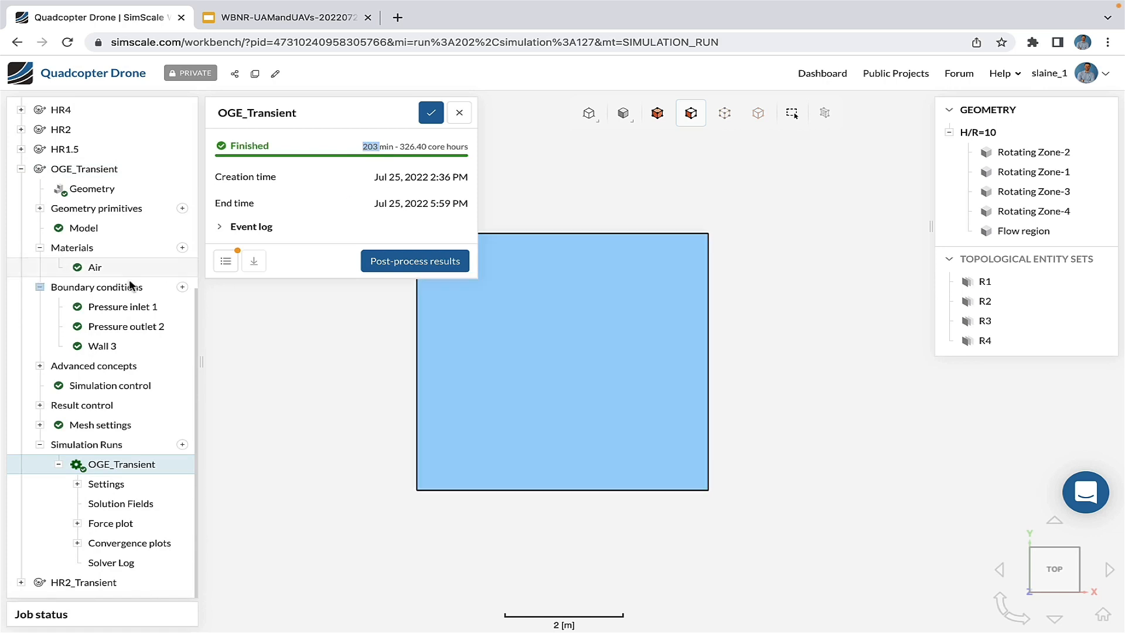
Step: Open the steady-state OGE simulation's finished run to check its run time and core hours
{"action": "scroll", "coordinate": [140, 275], "scroll_direction": "up", "scroll_amount": 5}
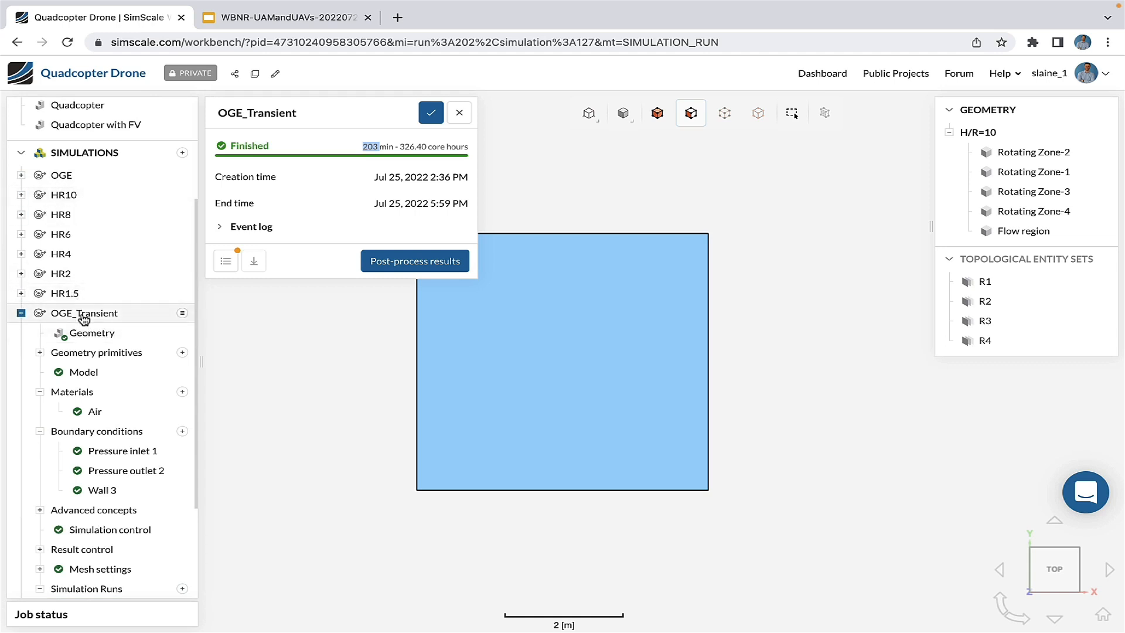
{"action": "left_click", "coordinate": [63, 176]}
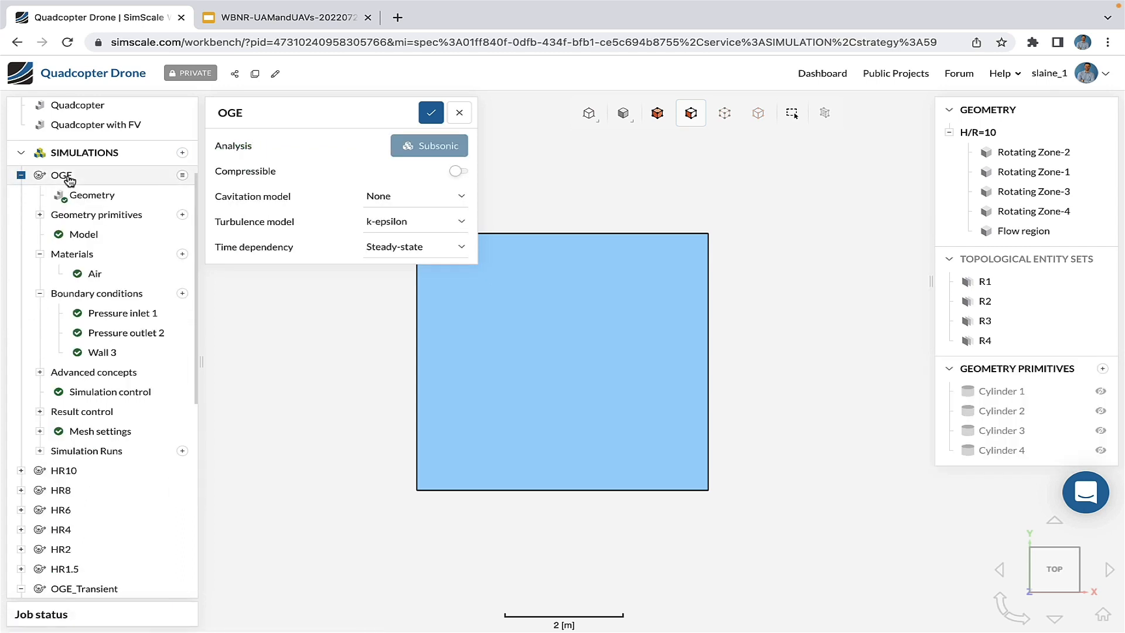
{"action": "left_click", "coordinate": [39, 450]}
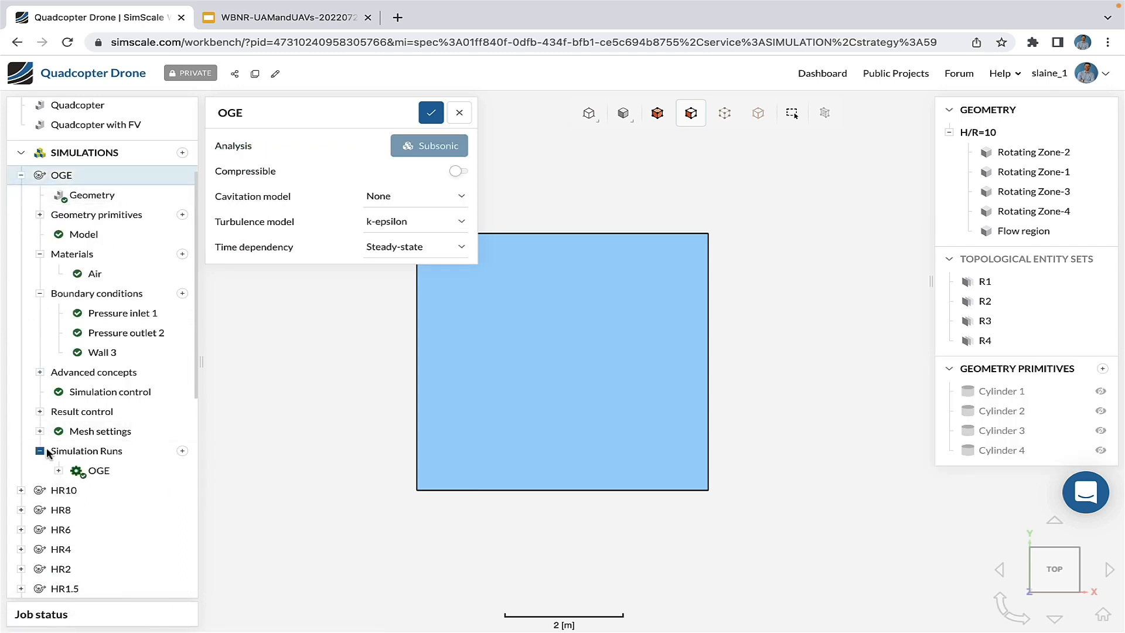
{"action": "left_click", "coordinate": [89, 472]}
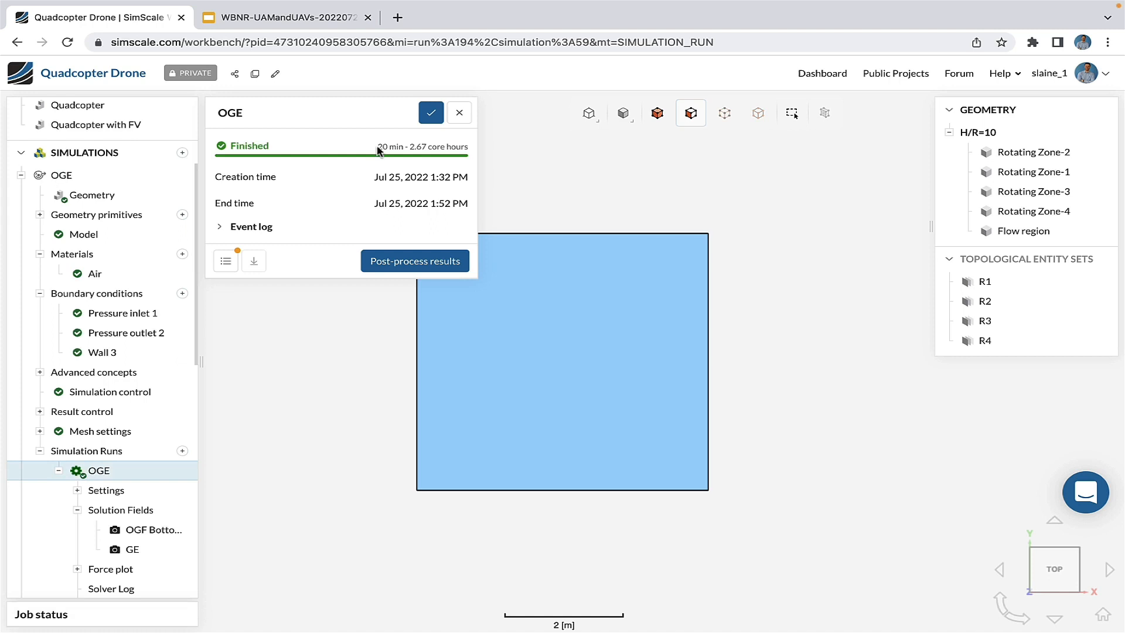
Step: View the OGE run's saved GE and OGF Bottom Pressure result images, leaving the bottom pressure image unobstructed
{"action": "left_click", "coordinate": [149, 534]}
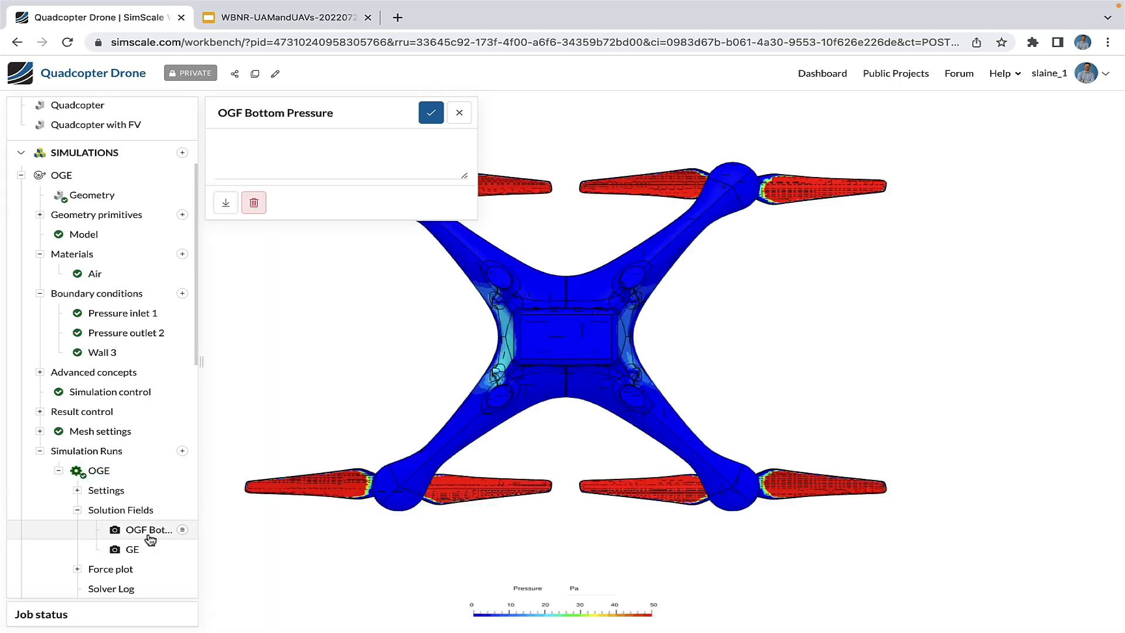
{"action": "left_click", "coordinate": [99, 550]}
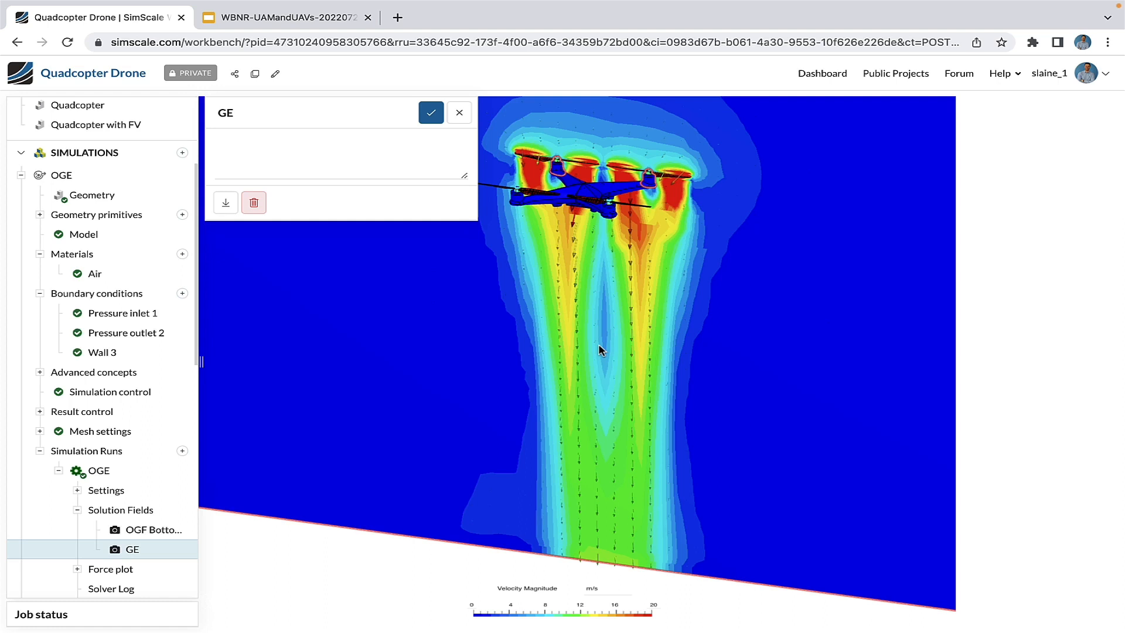
{"action": "left_click", "coordinate": [419, 112]}
{"action": "left_click", "coordinate": [21, 175]}
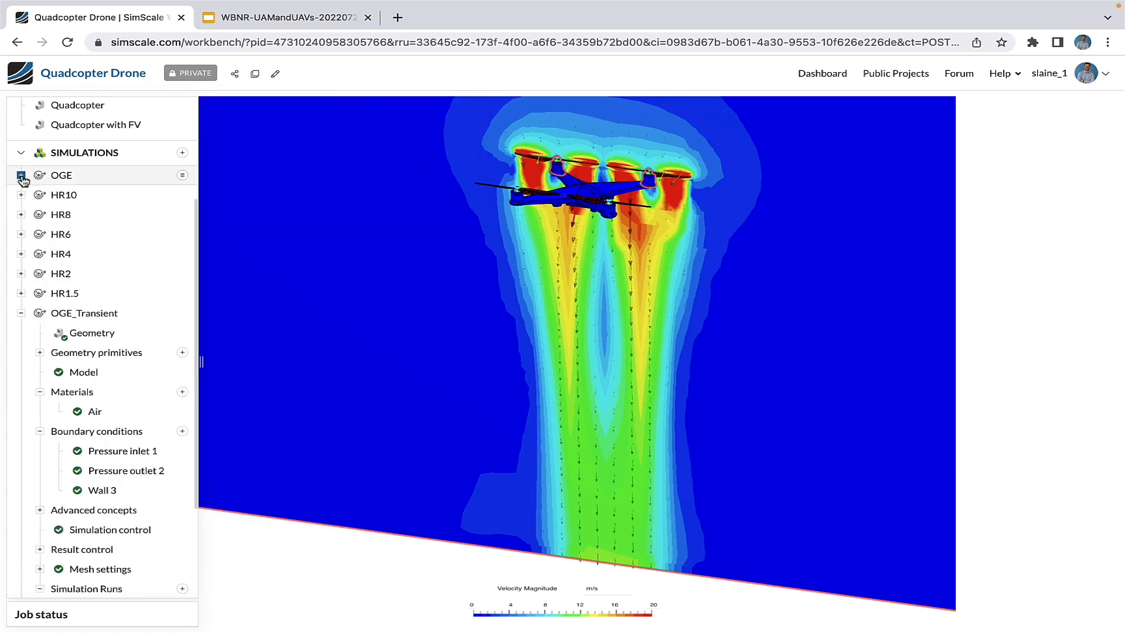
{"action": "left_click", "coordinate": [21, 175]}
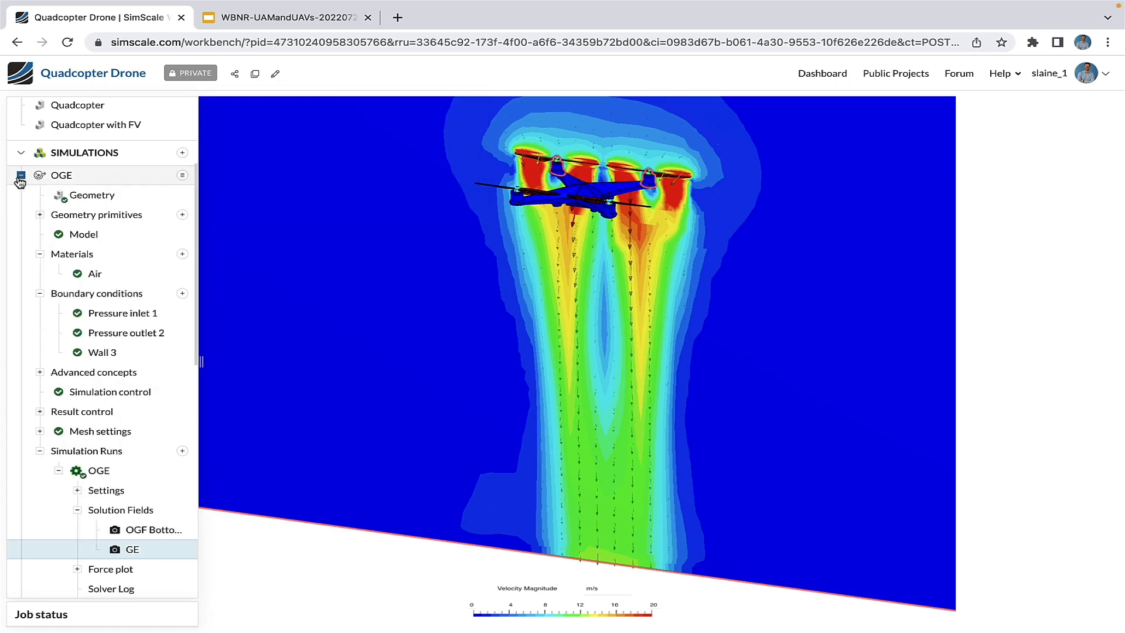
{"action": "left_click", "coordinate": [153, 532]}
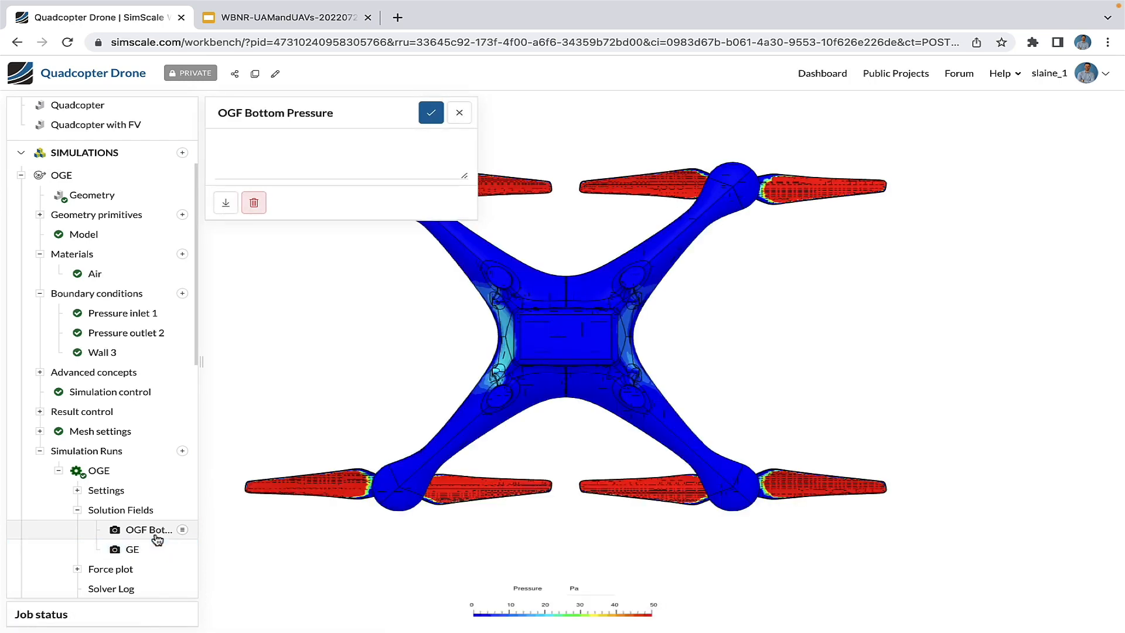
{"action": "left_click", "coordinate": [433, 120]}
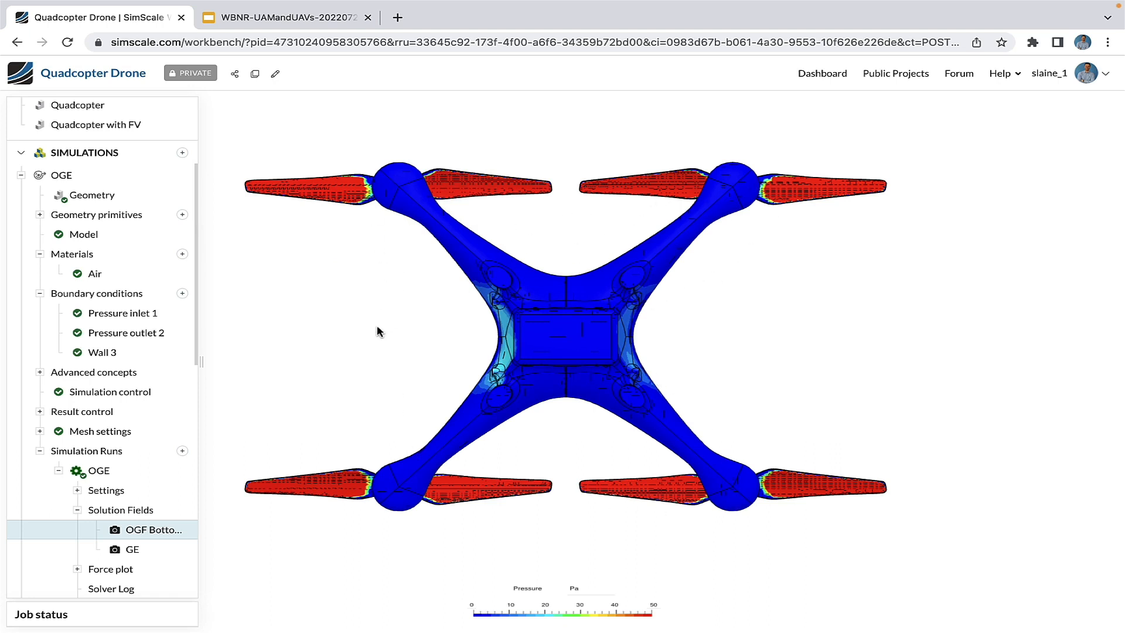
Step: Open the geometry of the HR2 simulation and hide the flow region face that covers the drone
{"action": "scroll", "coordinate": [147, 477], "scroll_direction": "down", "scroll_amount": 4}
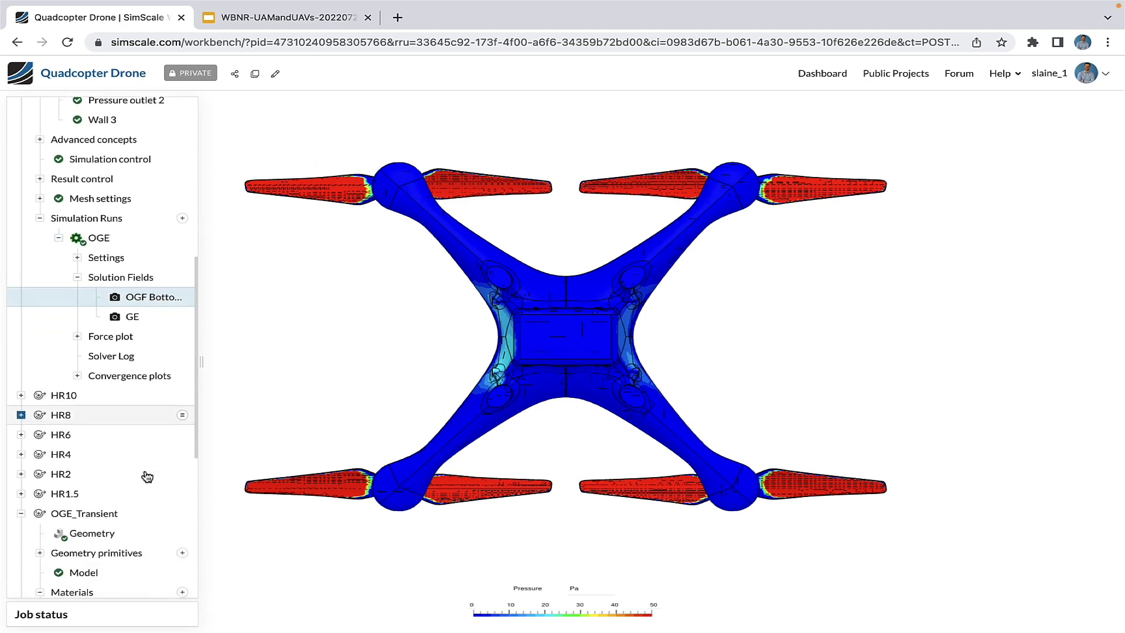
{"action": "scroll", "coordinate": [147, 476], "scroll_direction": "down", "scroll_amount": 1}
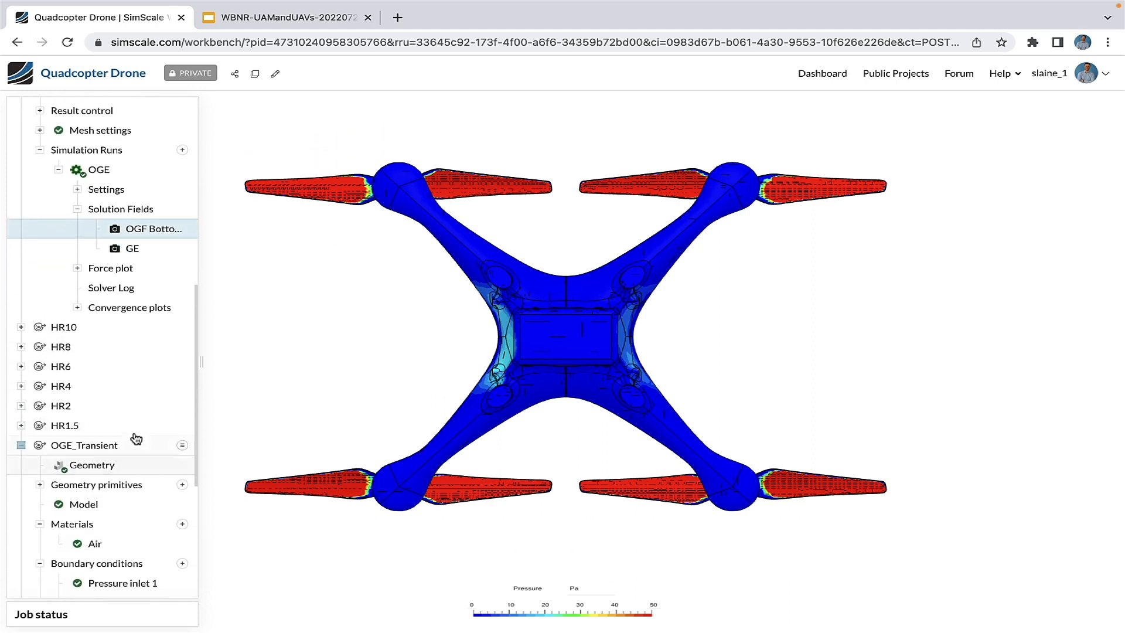
{"action": "left_click", "coordinate": [21, 405]}
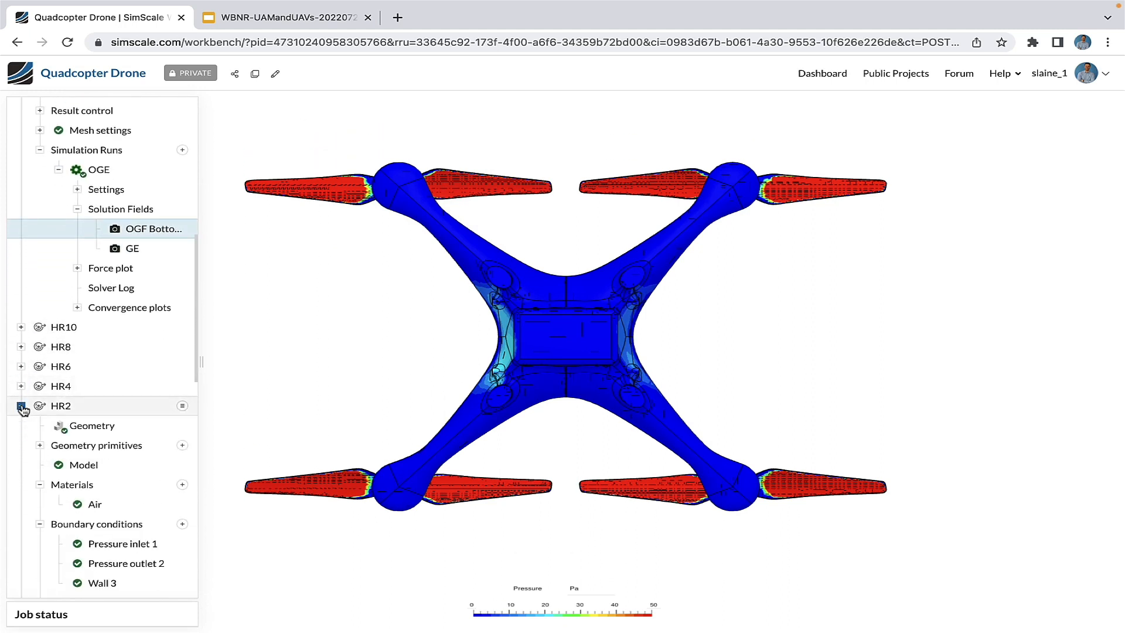
{"action": "scroll", "coordinate": [157, 545], "scroll_direction": "down", "scroll_amount": 2}
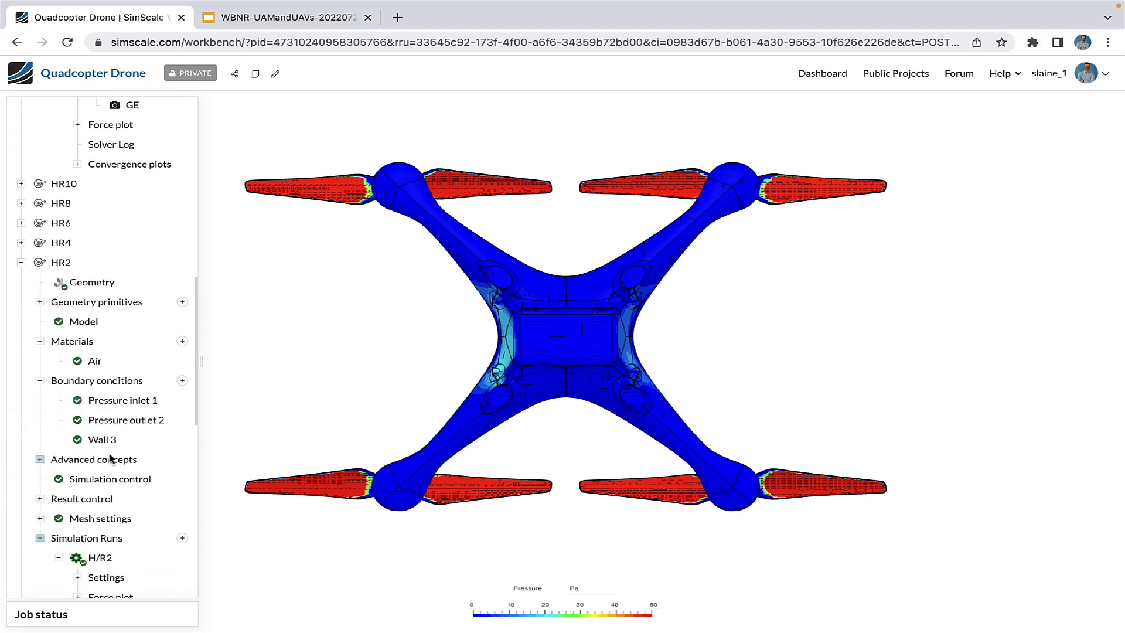
{"action": "left_click", "coordinate": [95, 285]}
{"action": "right_click", "coordinate": [613, 342]}
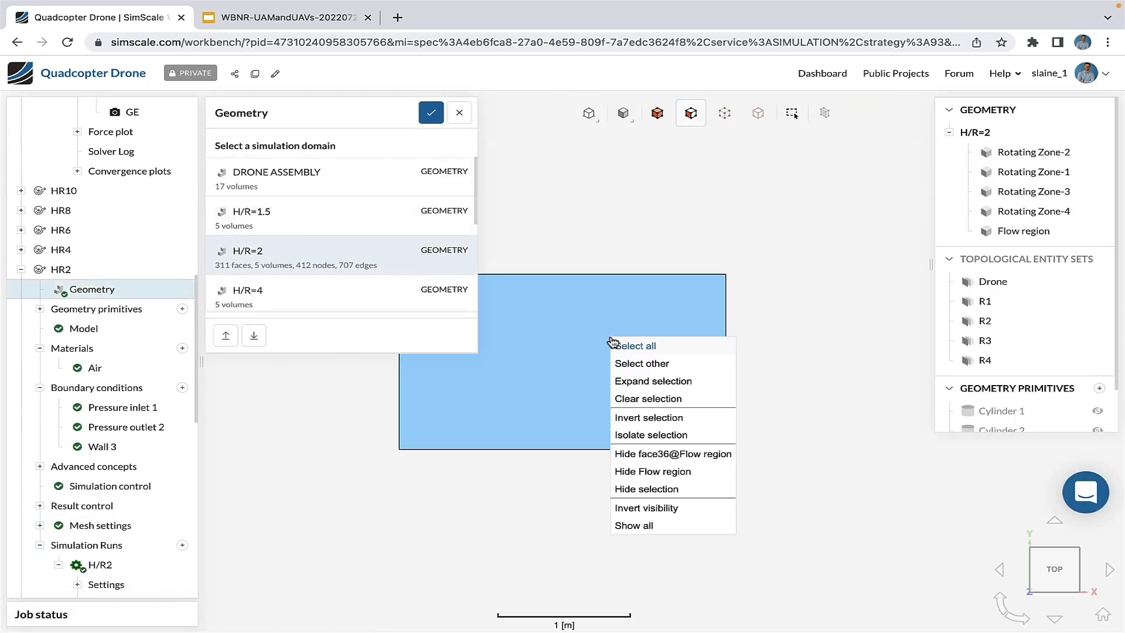
{"action": "left_click", "coordinate": [679, 471]}
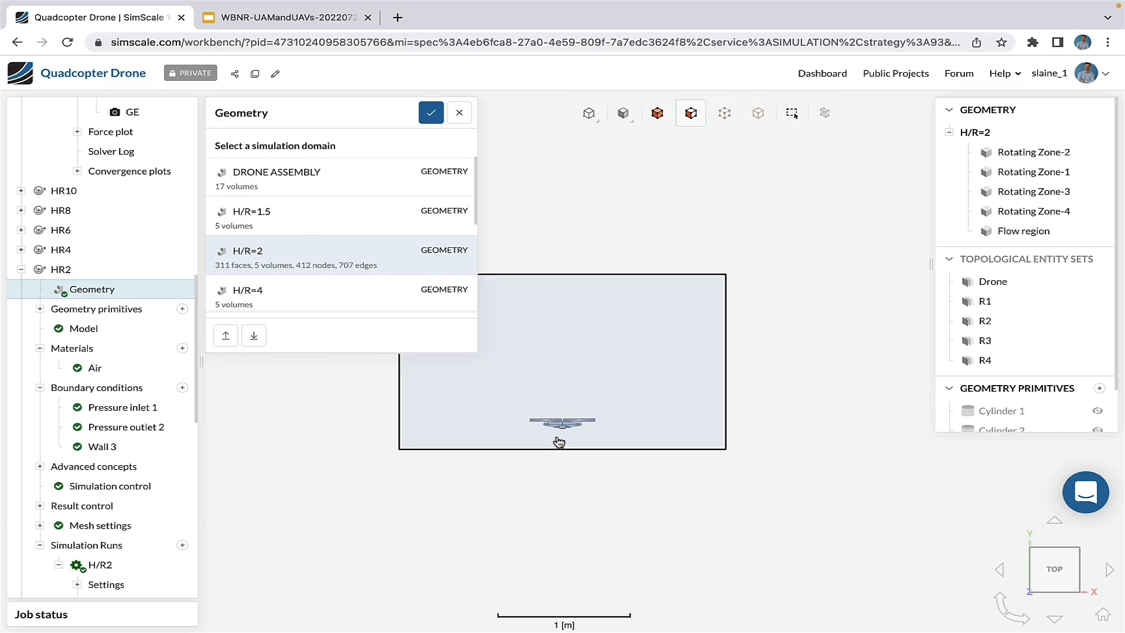
Step: Examine the drone's ground clearance in the H/R=2 domain, and view the H/R2 run's saved Pressure and Bottom Pressure images unobstructed
{"action": "scroll", "coordinate": [560, 441], "scroll_direction": "up", "scroll_amount": 5}
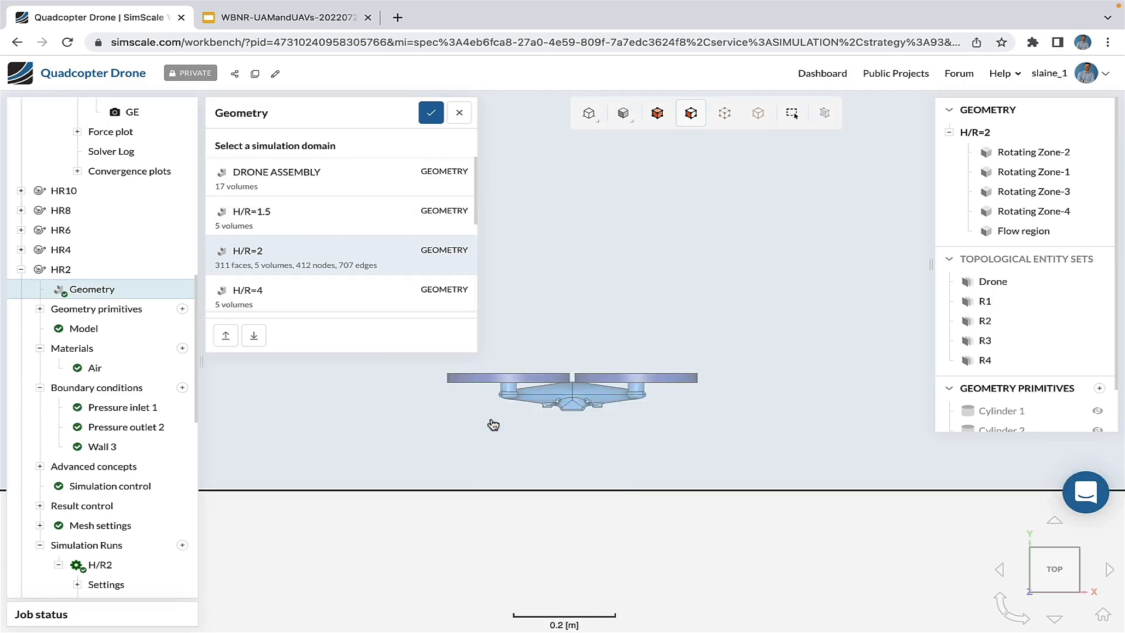
{"action": "left_click_drag", "start_coordinate": [812, 462], "coordinate": [311, 472]}
{"action": "scroll", "coordinate": [123, 467], "scroll_direction": "down", "scroll_amount": 3}
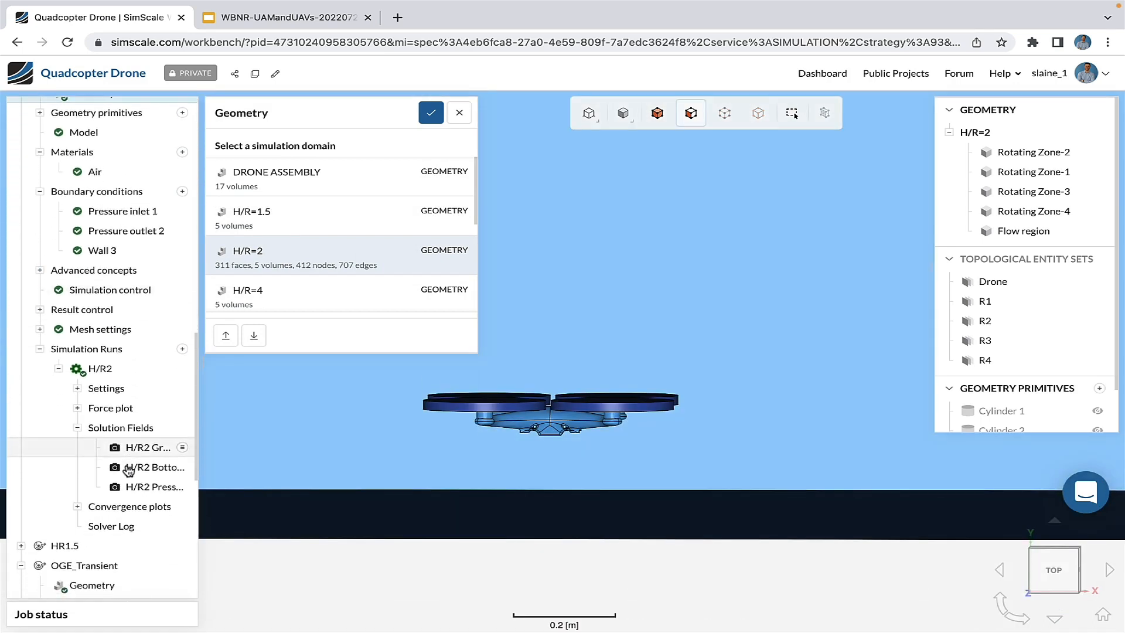
{"action": "left_click", "coordinate": [120, 428]}
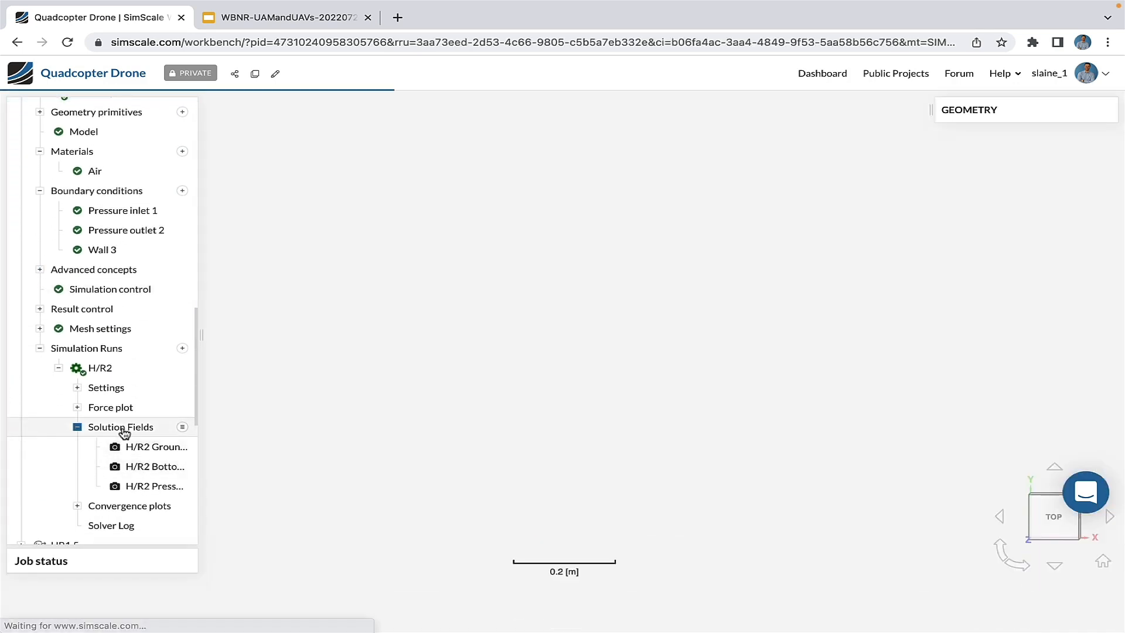
{"action": "left_click", "coordinate": [150, 486]}
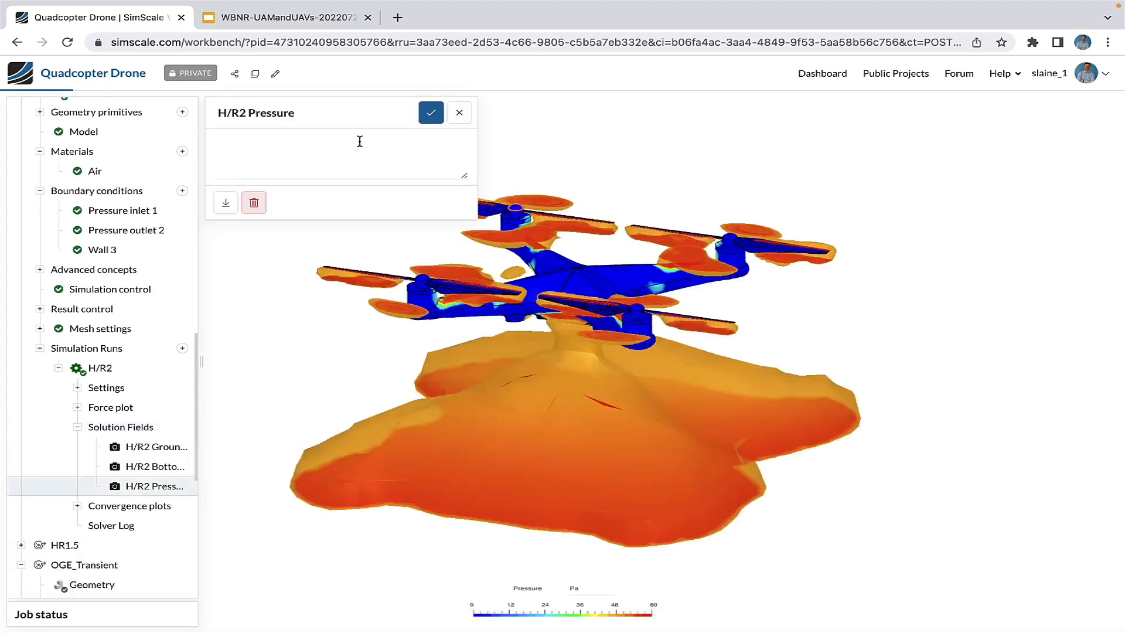
{"action": "left_click", "coordinate": [431, 112]}
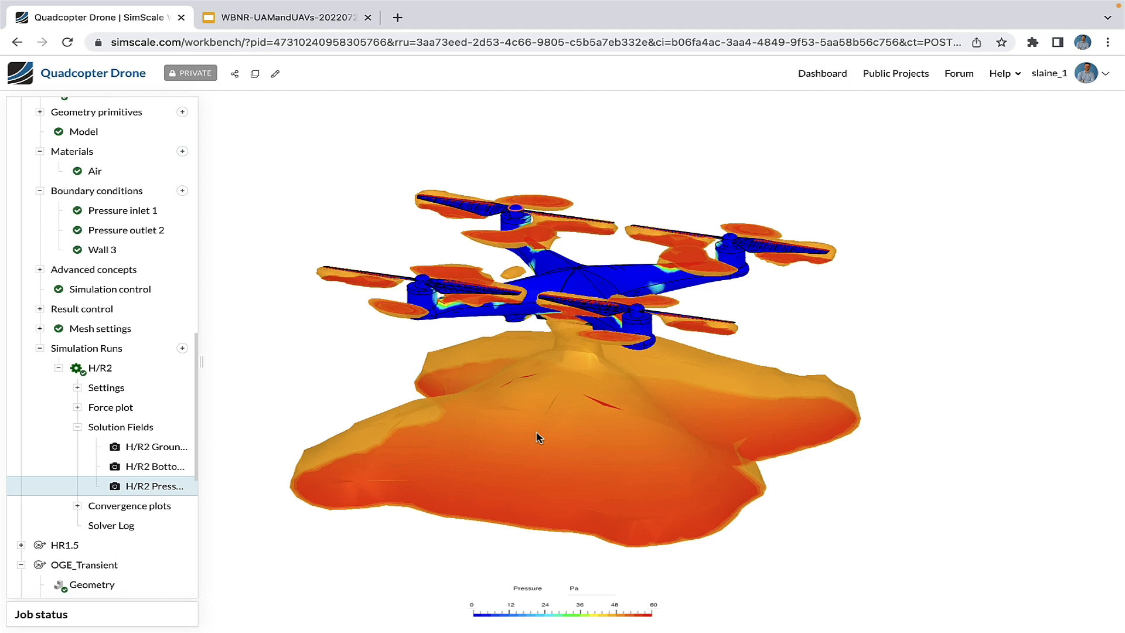
{"action": "left_click", "coordinate": [156, 468]}
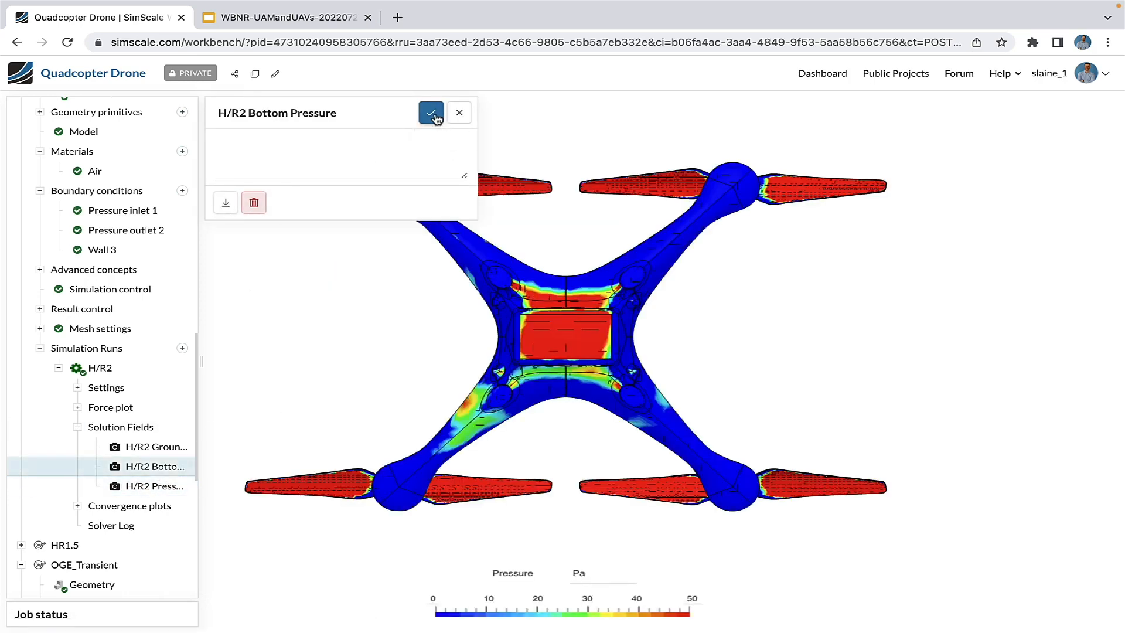
{"action": "left_click", "coordinate": [432, 113]}
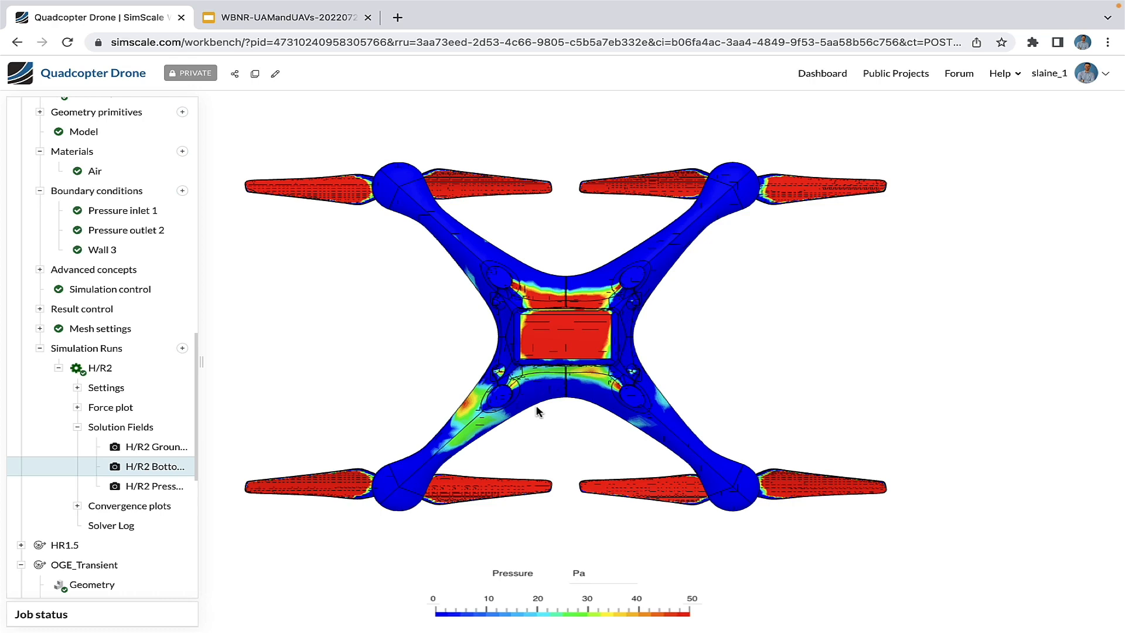
Step: Open the H/R2 run's solution fields and display Particle Trace 1 with Cutting Plane 1 hidden
{"action": "left_click", "coordinate": [124, 427]}
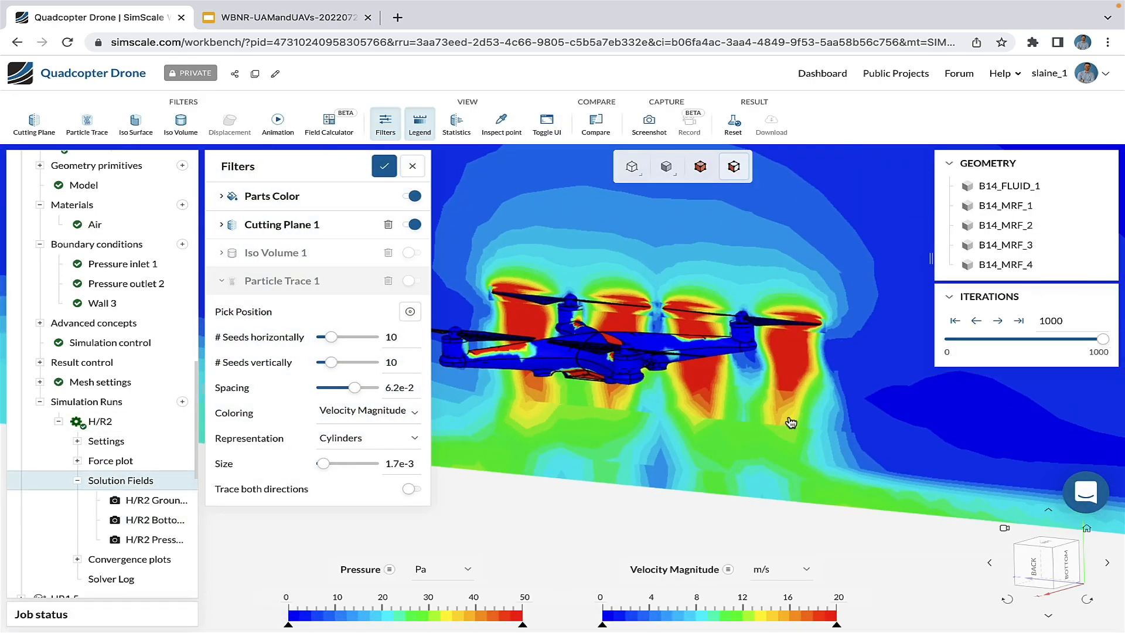
{"action": "left_click", "coordinate": [383, 165]}
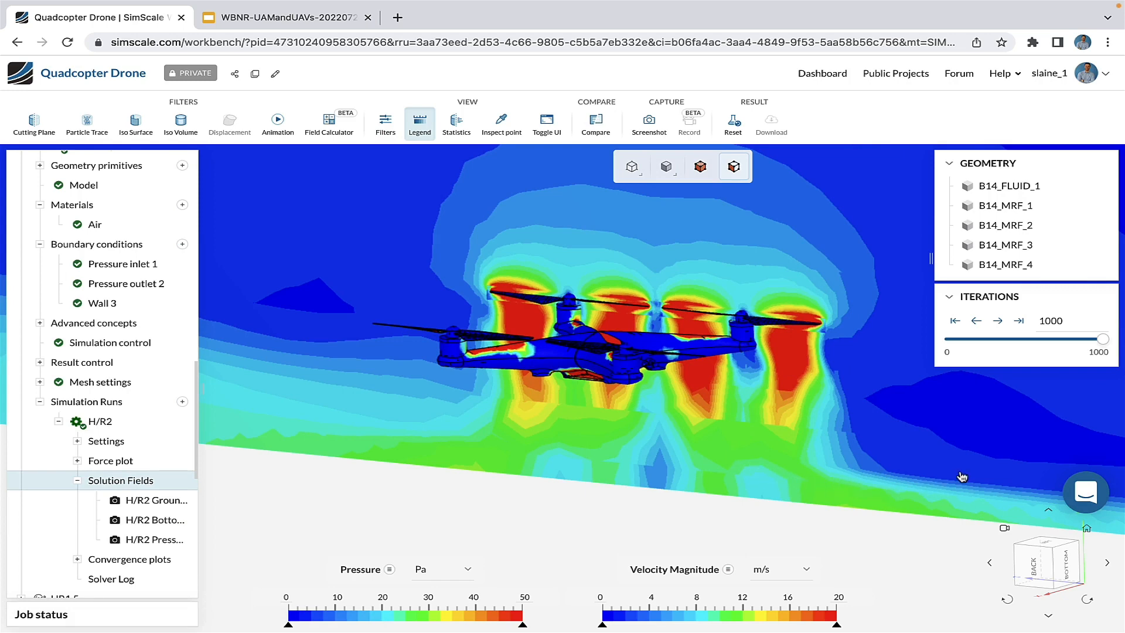
{"action": "left_click", "coordinate": [385, 131]}
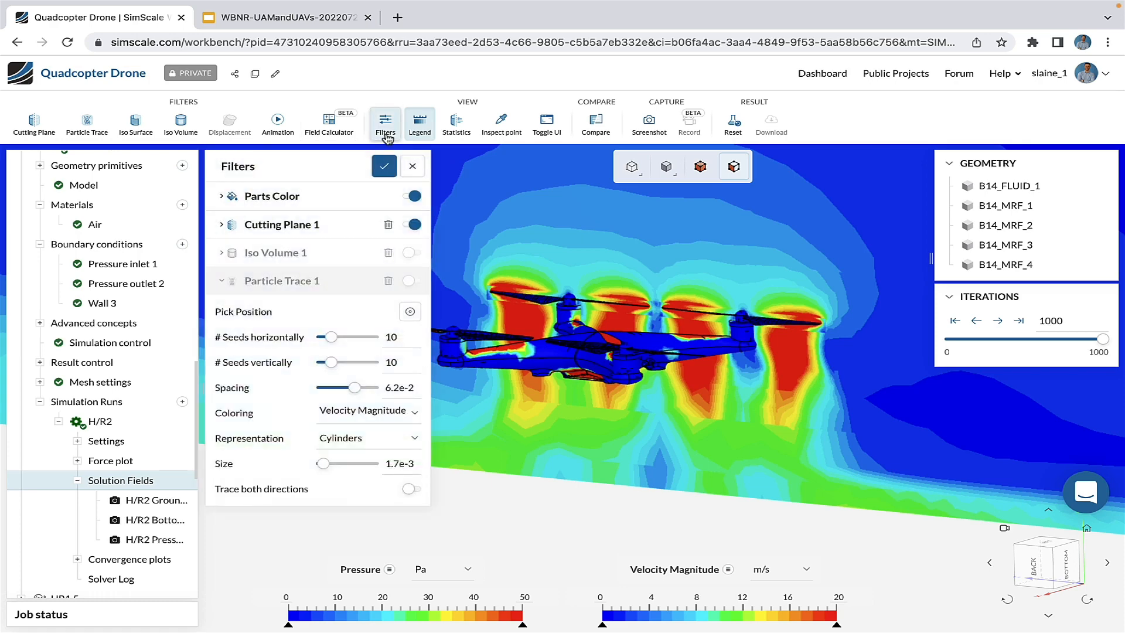
{"action": "left_click", "coordinate": [414, 281]}
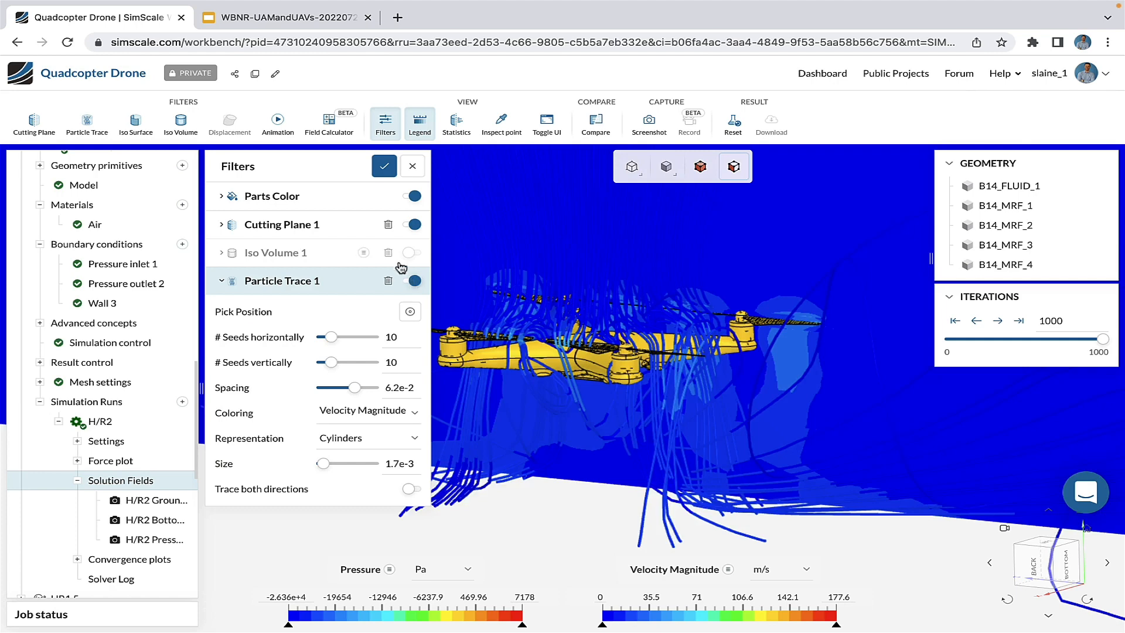
{"action": "left_click", "coordinate": [415, 225]}
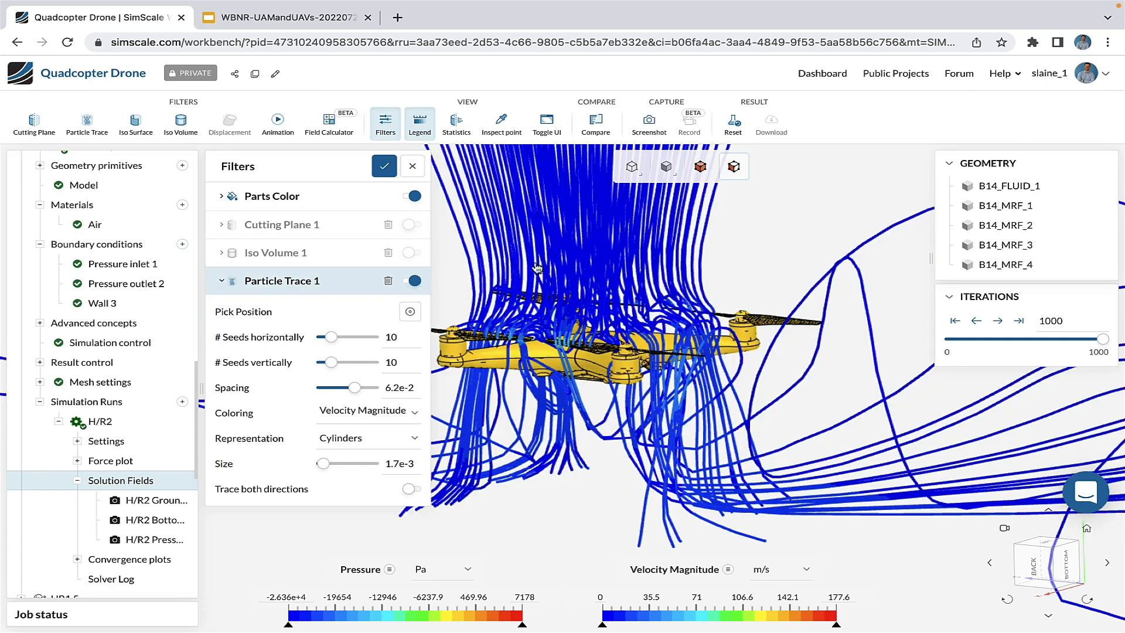
Step: Set the upper limit of the velocity magnitude colour scale to 20 m/s
{"action": "left_click", "coordinate": [839, 596]}
{"action": "type", "text": "20"}
{"action": "key", "text": "Return"}
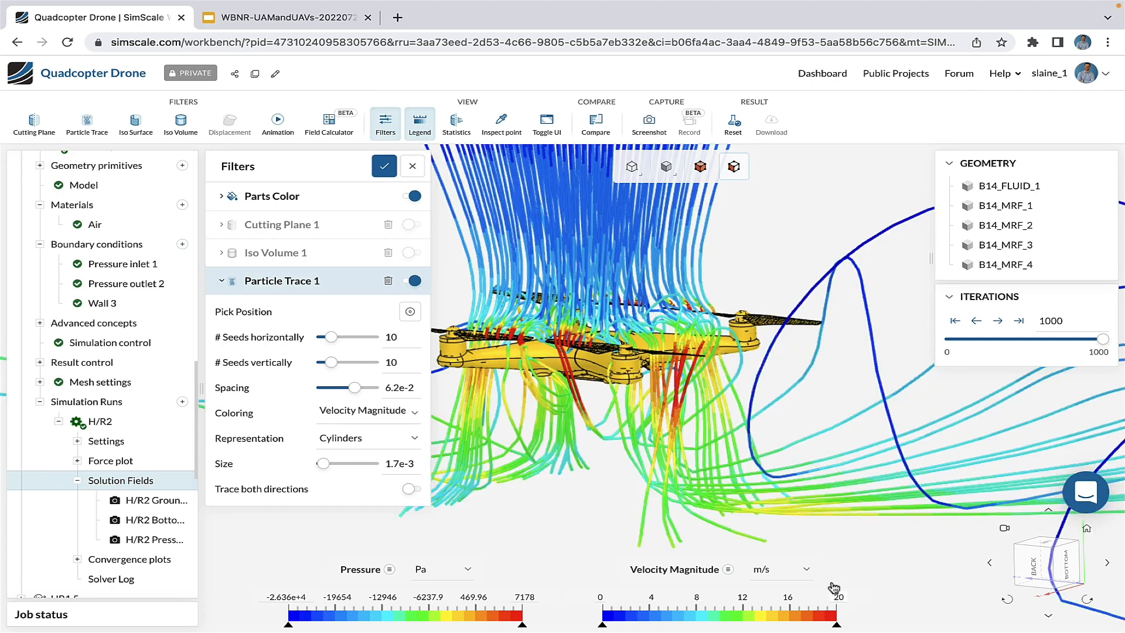
Step: Examine the particle traces through the rotors and along the ground from several angles, with the filter settings closed
{"action": "left_click_drag", "start_coordinate": [831, 473], "coordinate": [693, 509]}
{"action": "scroll", "coordinate": [746, 352], "scroll_direction": "up", "scroll_amount": 6}
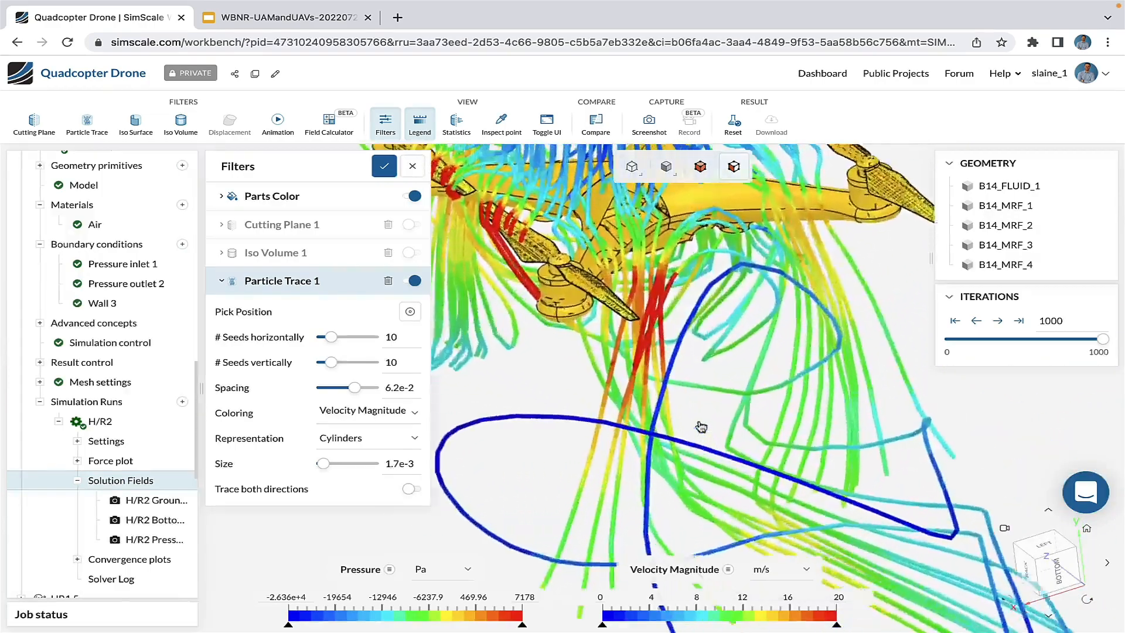
{"action": "left_click_drag", "start_coordinate": [745, 351], "coordinate": [561, 452]}
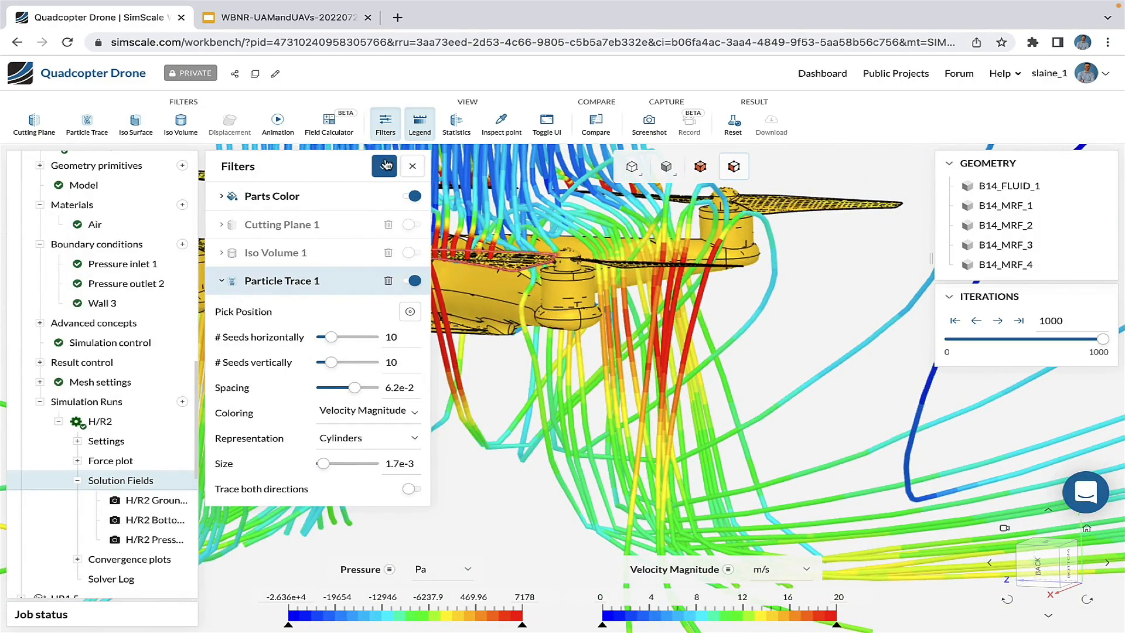
{"action": "left_click", "coordinate": [385, 122]}
{"action": "left_click_drag", "start_coordinate": [715, 384], "coordinate": [548, 381]}
{"action": "scroll", "coordinate": [546, 380], "scroll_direction": "down", "scroll_amount": 5}
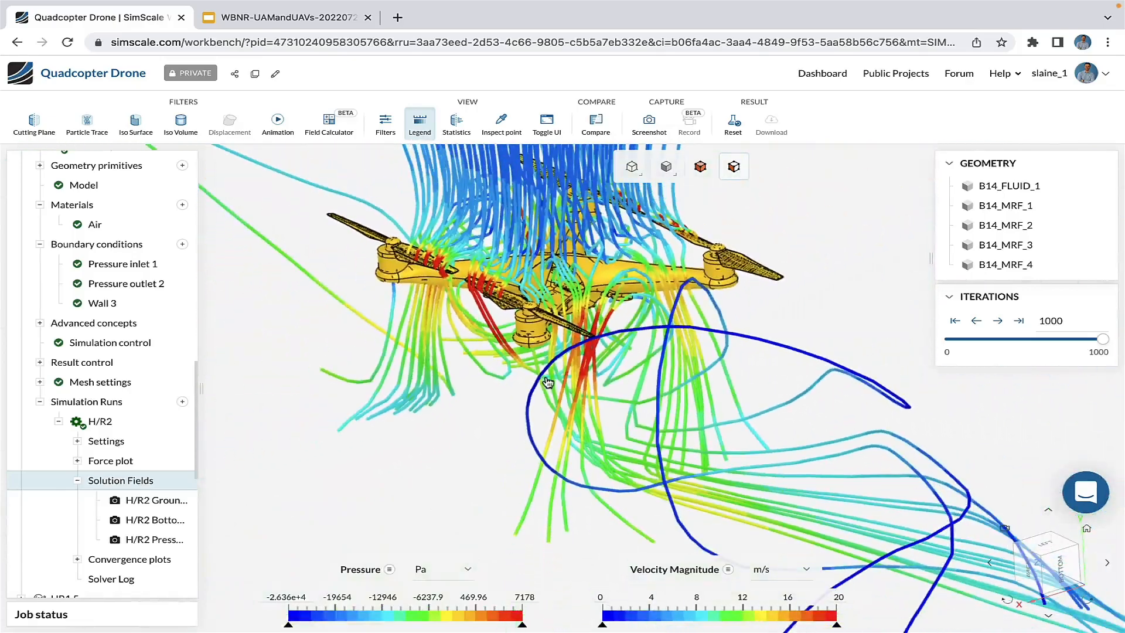
{"action": "left_click_drag", "start_coordinate": [520, 318], "coordinate": [708, 375]}
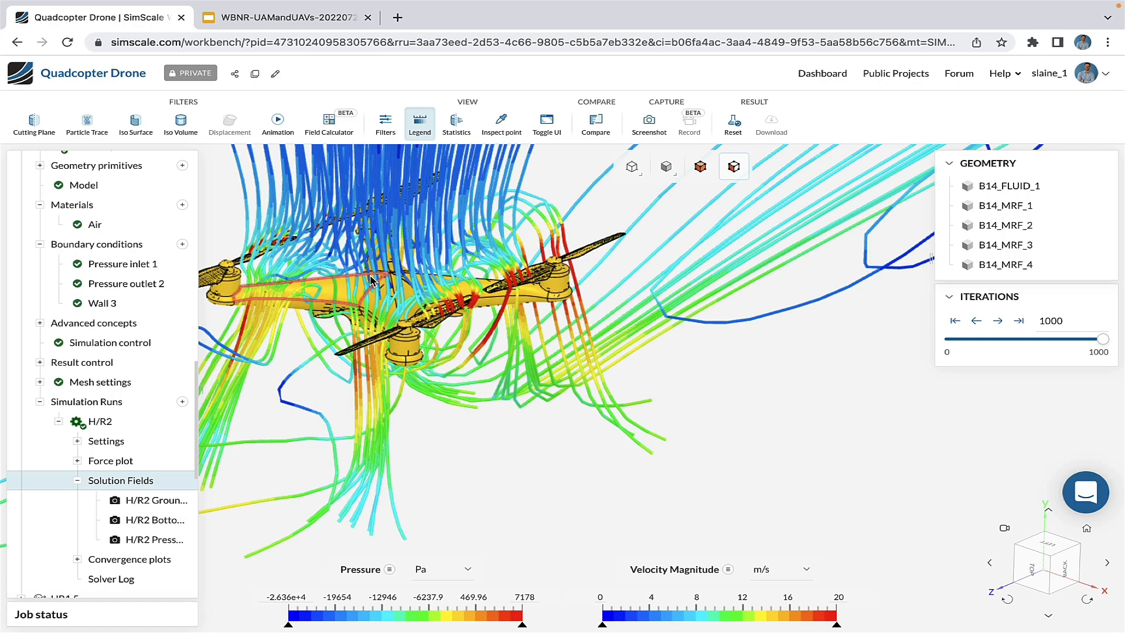
{"action": "left_click_drag", "start_coordinate": [572, 373], "coordinate": [475, 329]}
{"action": "scroll", "coordinate": [396, 349], "scroll_direction": "down", "scroll_amount": 5}
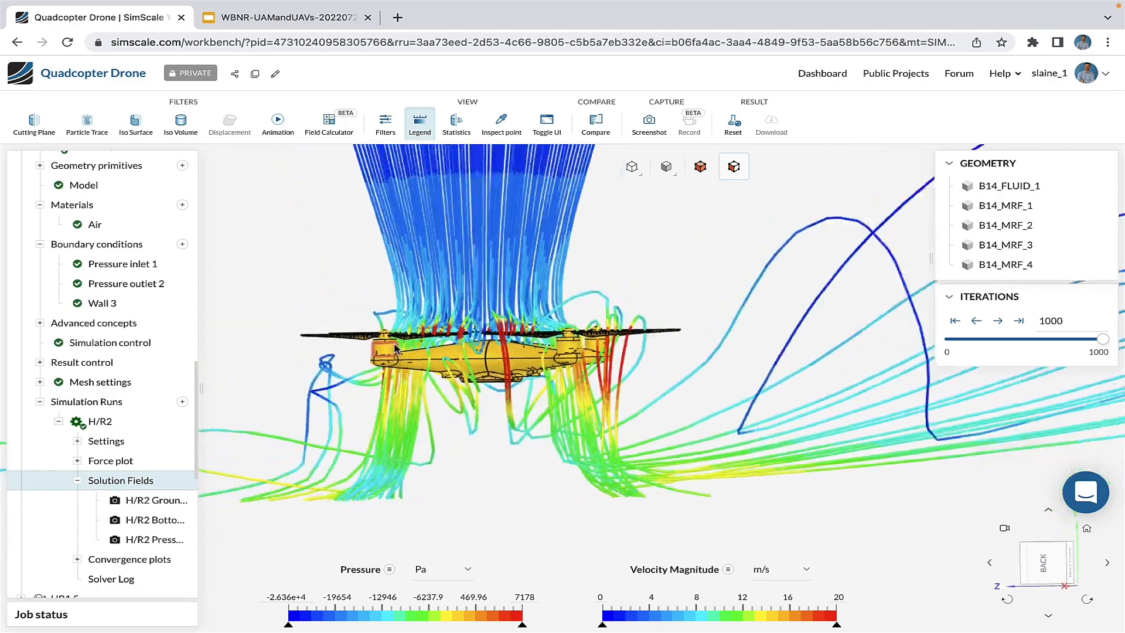
{"action": "left_click_drag", "start_coordinate": [556, 365], "coordinate": [537, 381]}
{"action": "scroll", "coordinate": [532, 355], "scroll_direction": "down", "scroll_amount": 4}
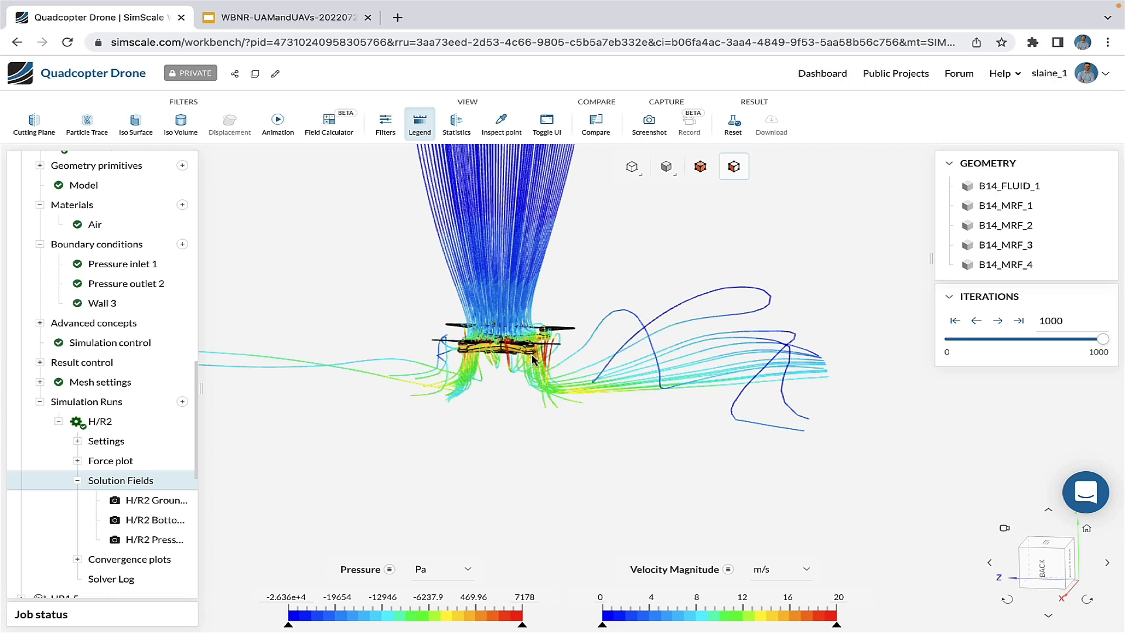
Step: Open the H/R2 run's rotor force plot and inspect how the power curve converges over the iterations
{"action": "left_click", "coordinate": [76, 480]}
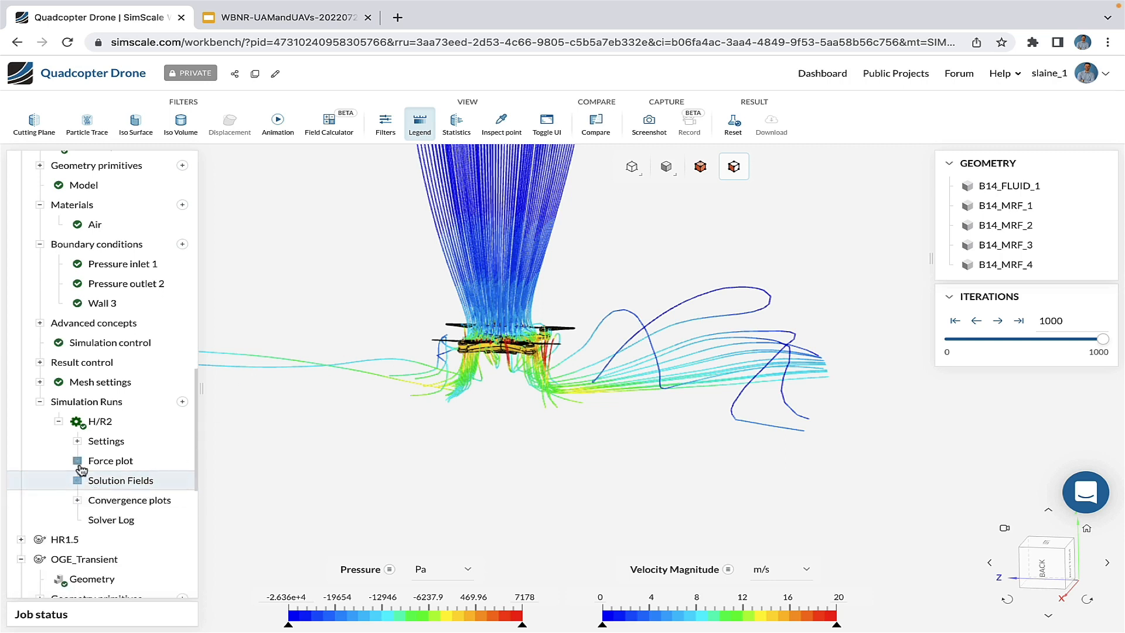
{"action": "left_click", "coordinate": [77, 461]}
{"action": "left_click", "coordinate": [165, 483]}
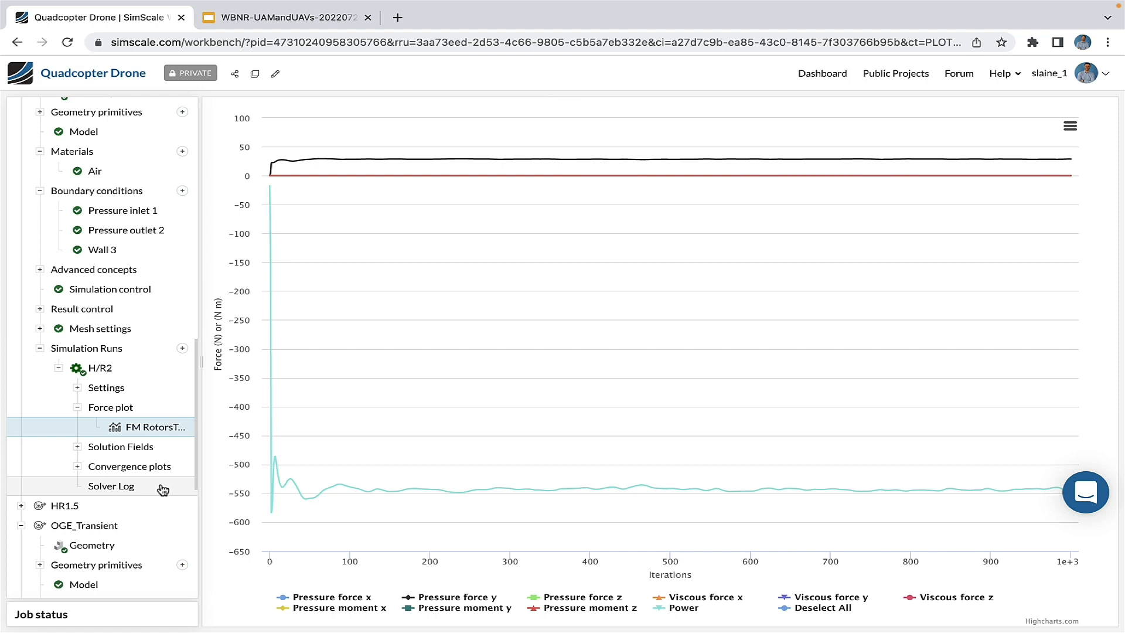
{"action": "mouse_move", "coordinate": [430, 446]}
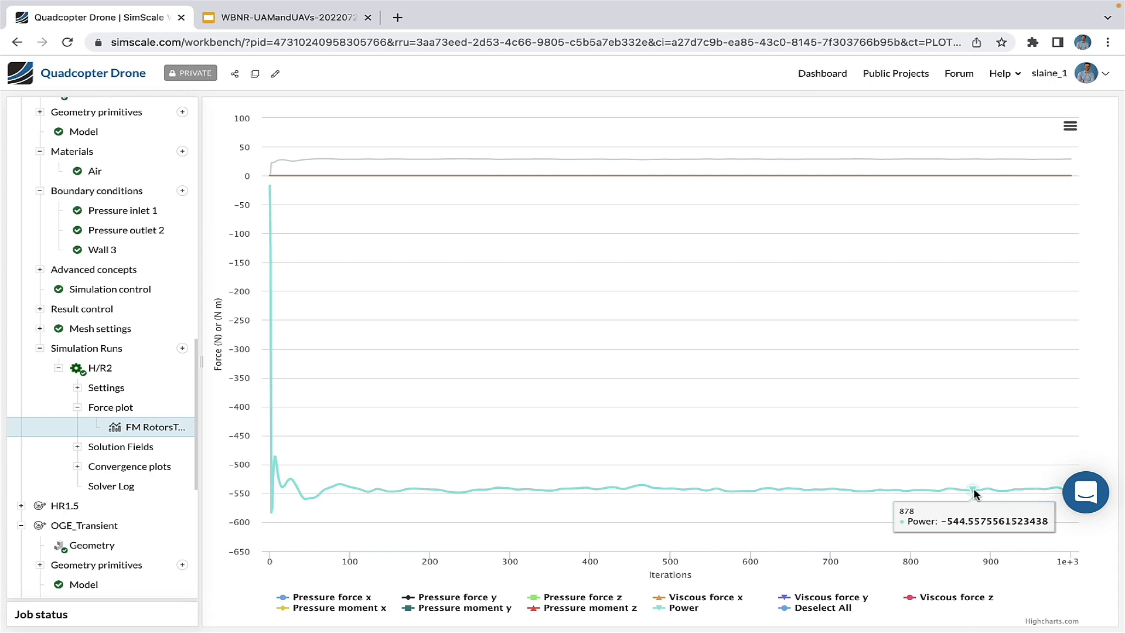
Step: Collapse the OGE, HR2 and OGE_Transient simulations in the project tree
{"action": "scroll", "coordinate": [121, 448], "scroll_direction": "up", "scroll_amount": 5}
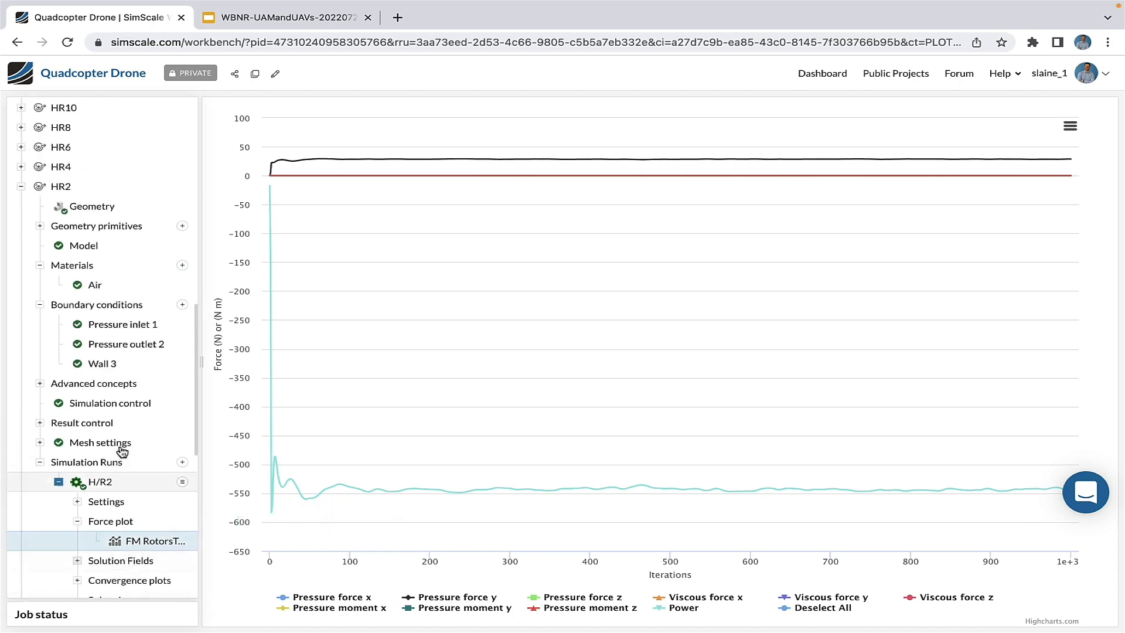
{"action": "scroll", "coordinate": [123, 452], "scroll_direction": "up", "scroll_amount": 9}
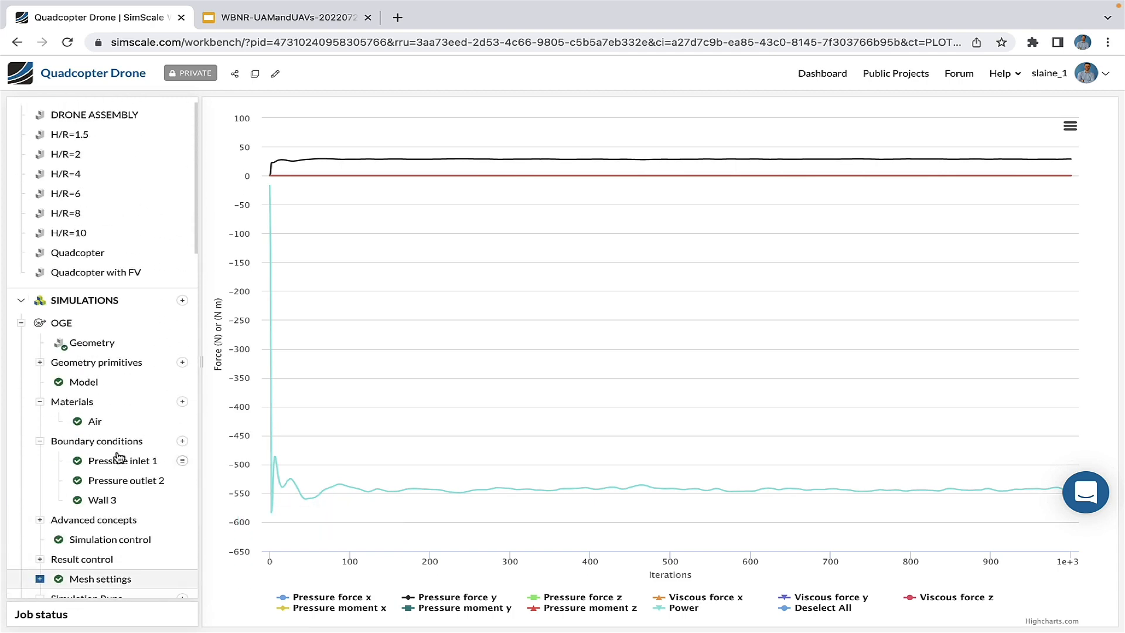
{"action": "left_click", "coordinate": [21, 323]}
{"action": "left_click", "coordinate": [20, 422]}
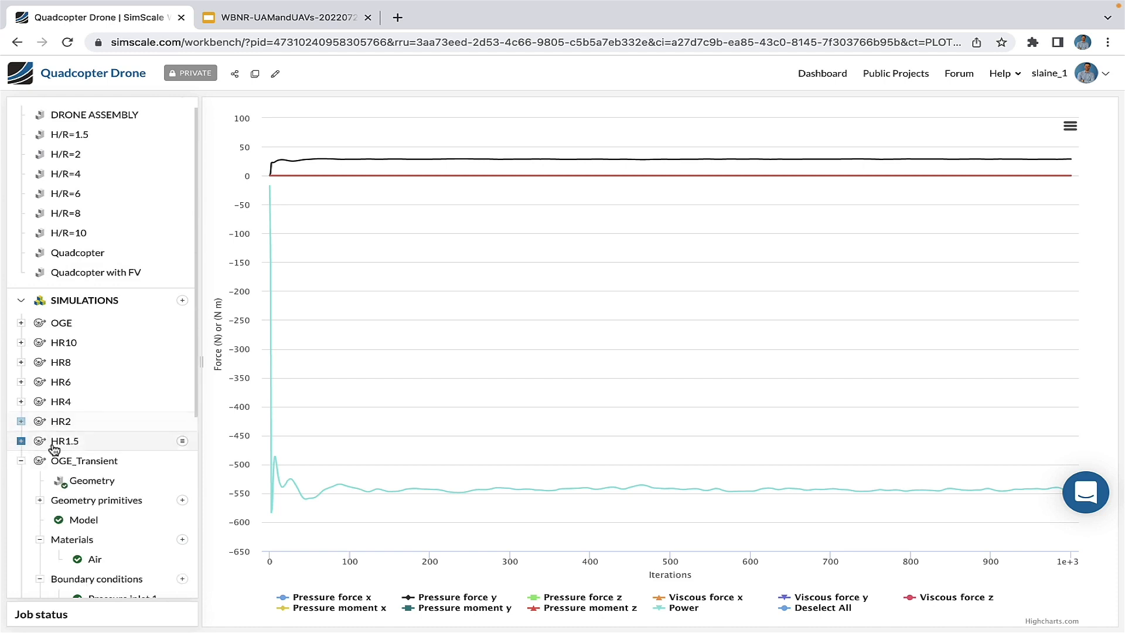
{"action": "left_click", "coordinate": [21, 461]}
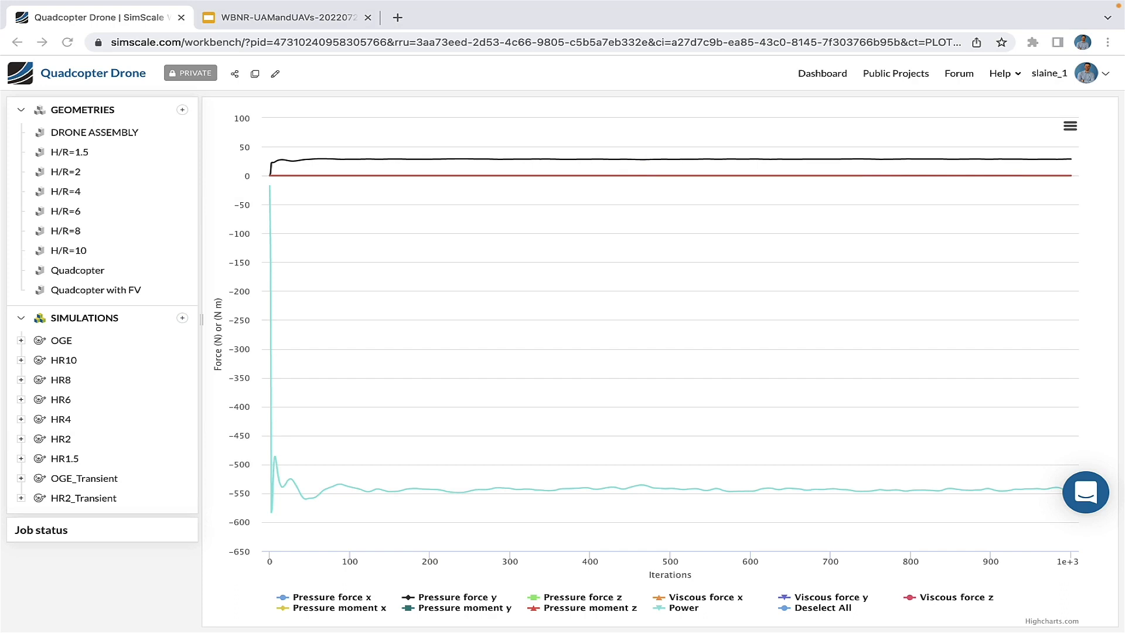
Step: Import the Parasolid file Quadcopter.x_t into the project as a new geometry
{"action": "left_click", "coordinate": [181, 112]}
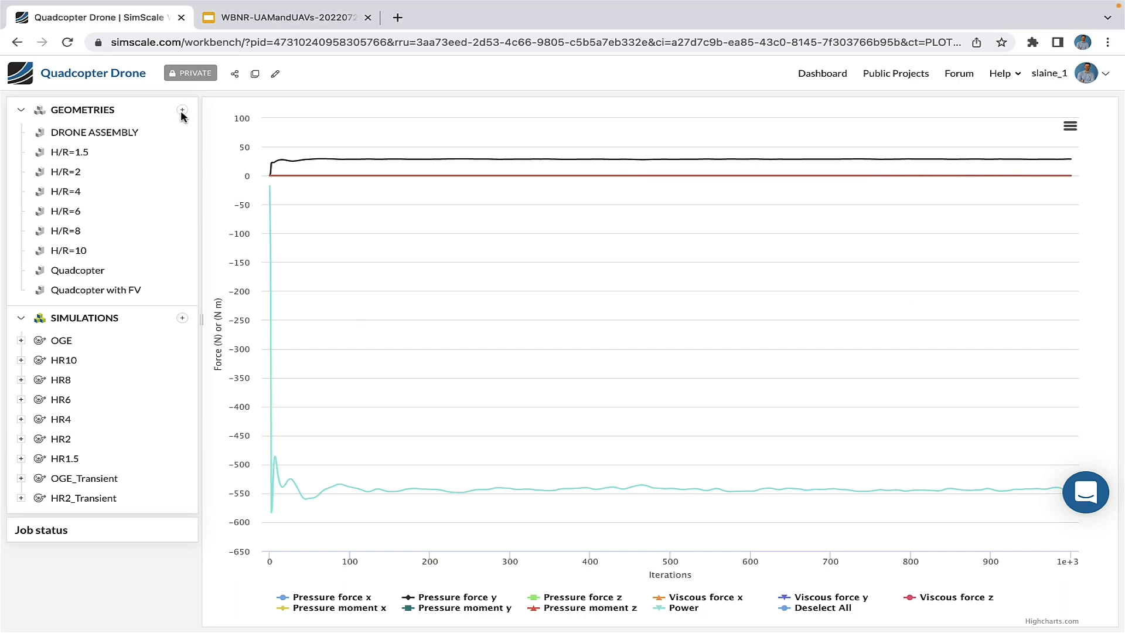
{"action": "left_click", "coordinate": [182, 111]}
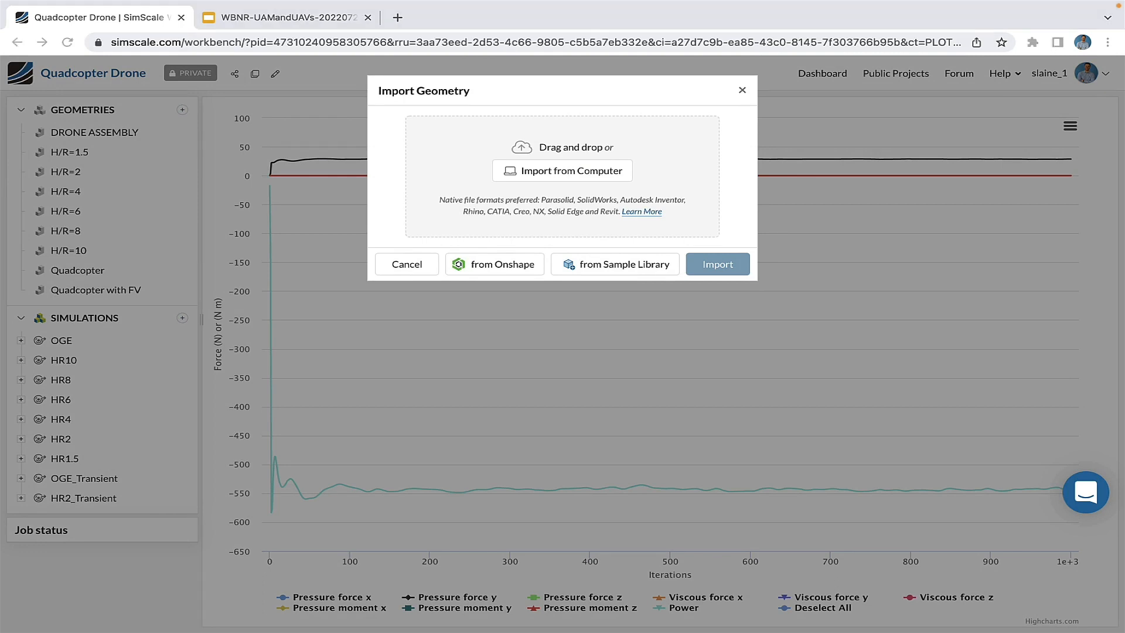
{"action": "left_click_drag", "start_coordinate": [1124, 123], "coordinate": [582, 188]}
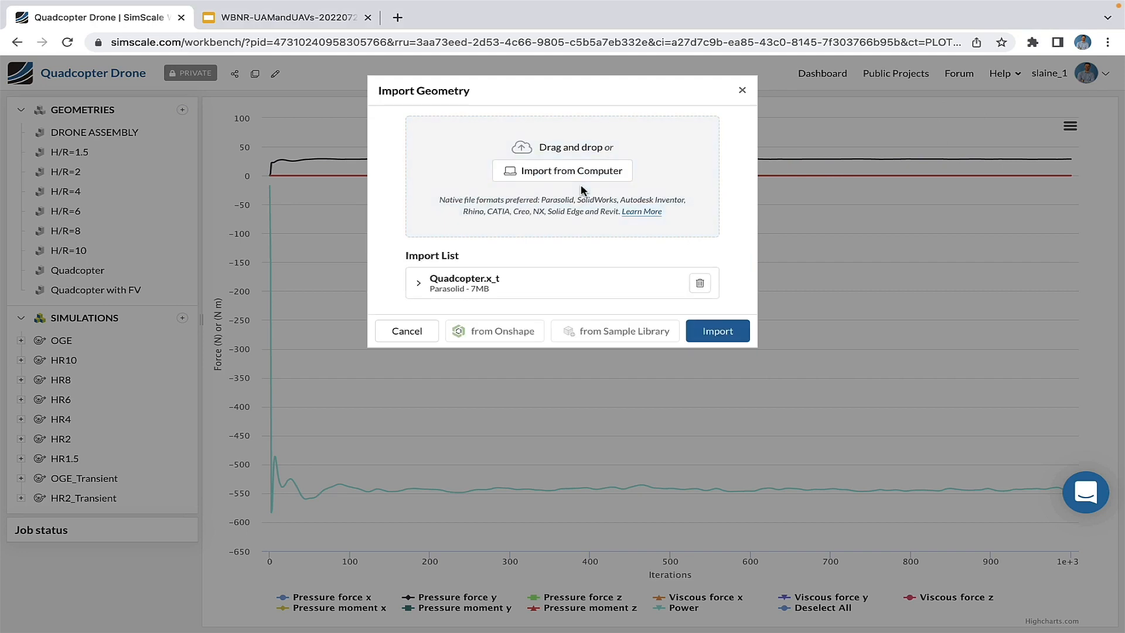
{"action": "left_click", "coordinate": [718, 331]}
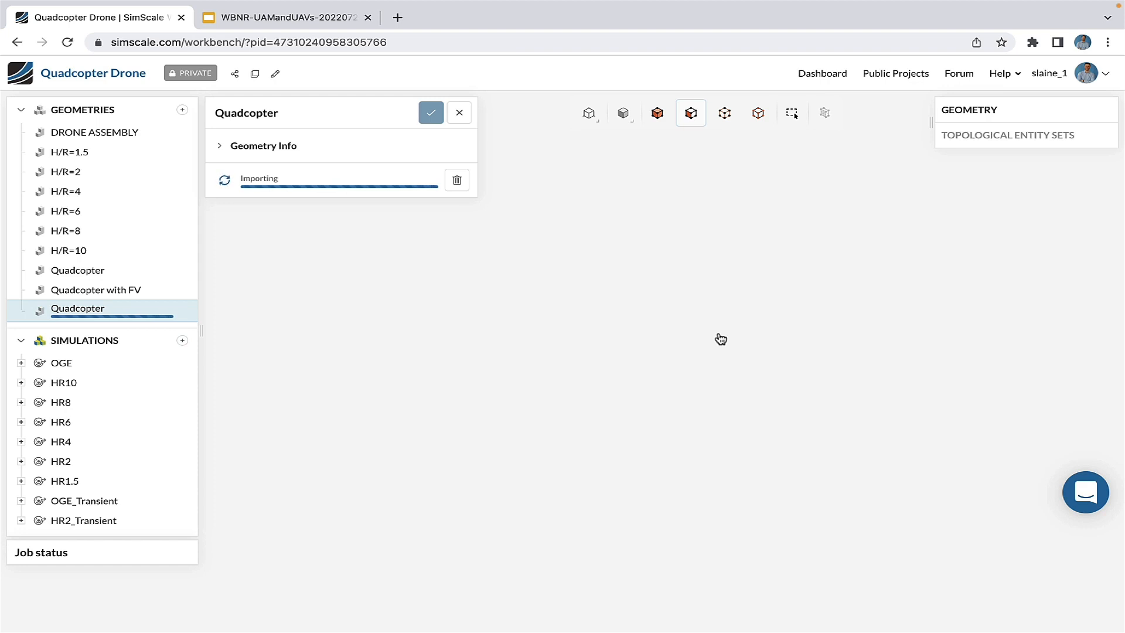
Step: Open the existing Quadcopter geometry, view the drone at an angle and start editing it in CAD mode
{"action": "left_click", "coordinate": [71, 271]}
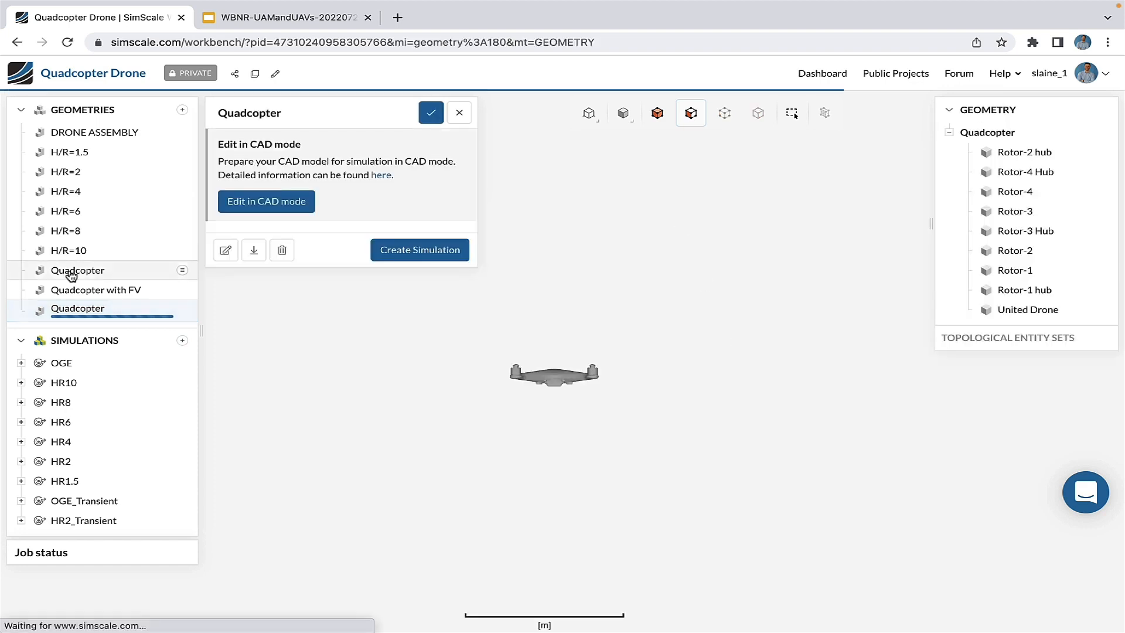
{"action": "left_click_drag", "start_coordinate": [582, 276], "coordinate": [631, 344]}
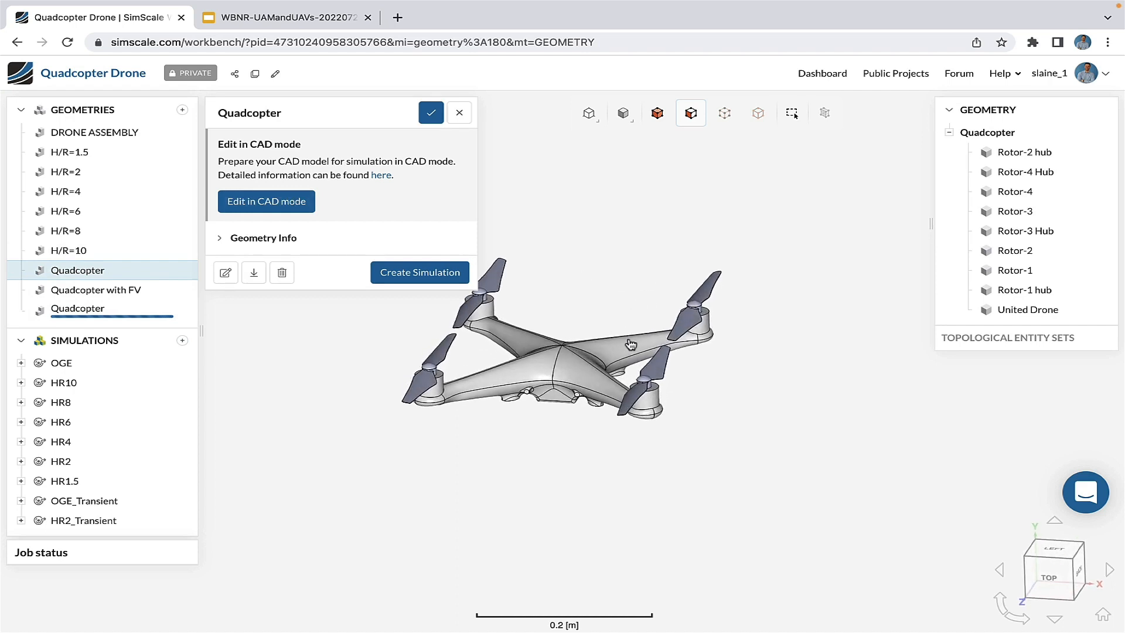
{"action": "left_click", "coordinate": [284, 208]}
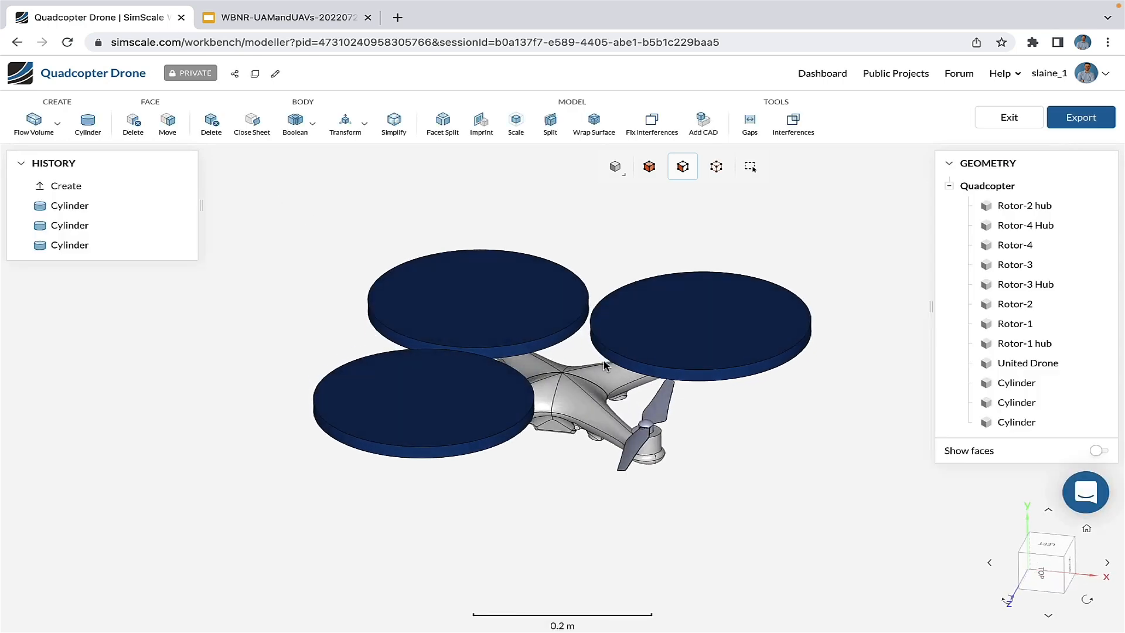
Step: Create the fourth rotor cylinder from the three Rotor-2 faces and the Rotor-2 hub face, adjusting its radial clearance factor
{"action": "left_click", "coordinate": [88, 126]}
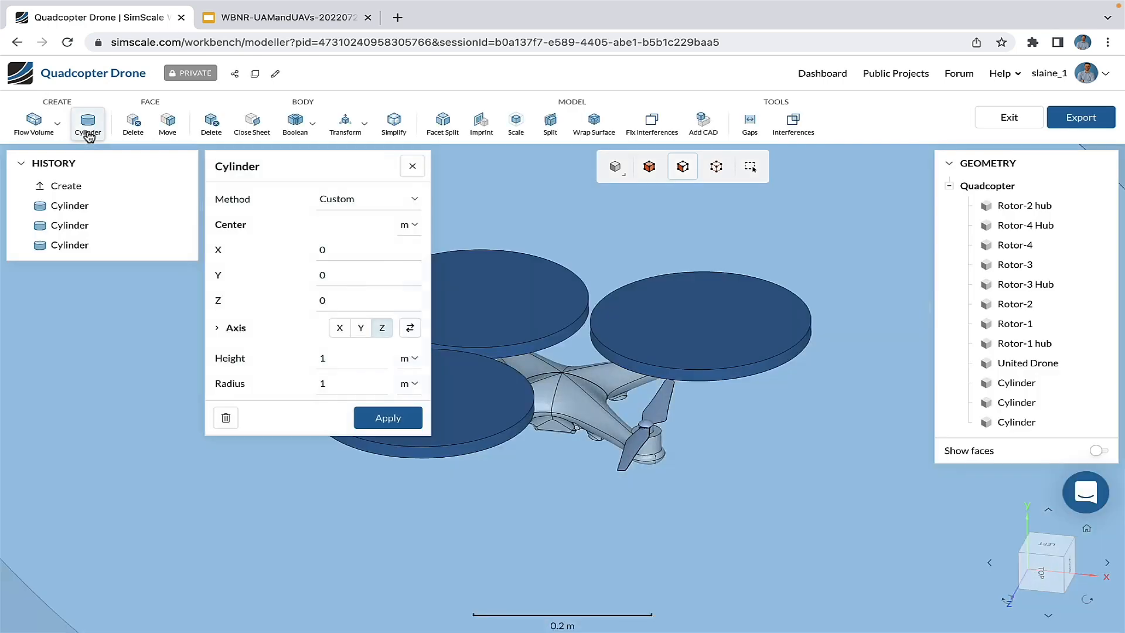
{"action": "left_click", "coordinate": [421, 199]}
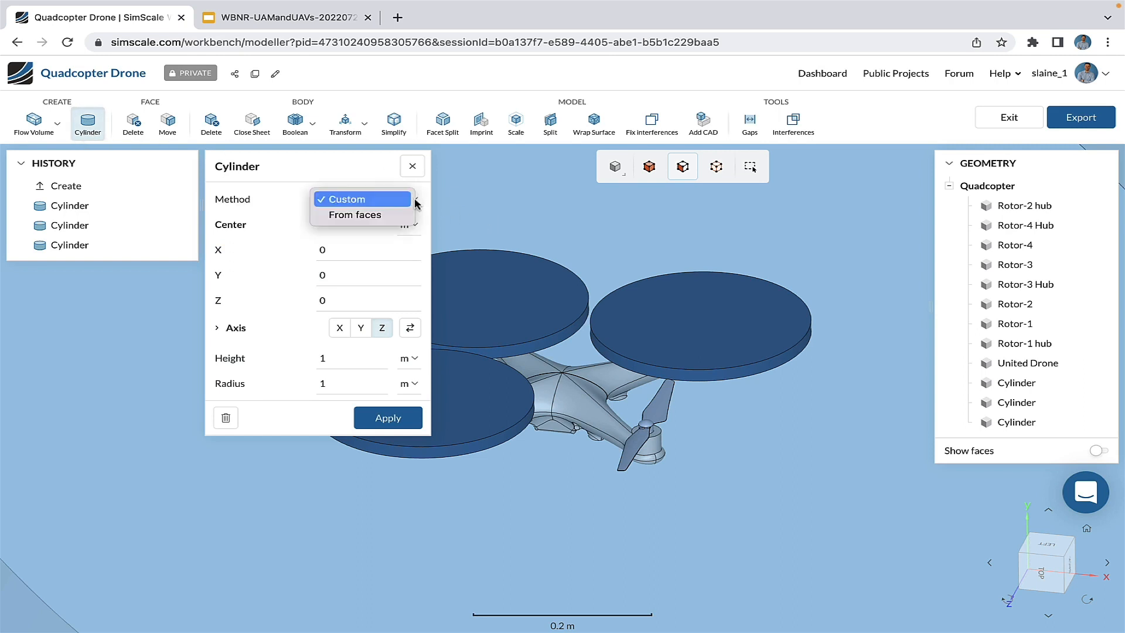
{"action": "left_click", "coordinate": [396, 216]}
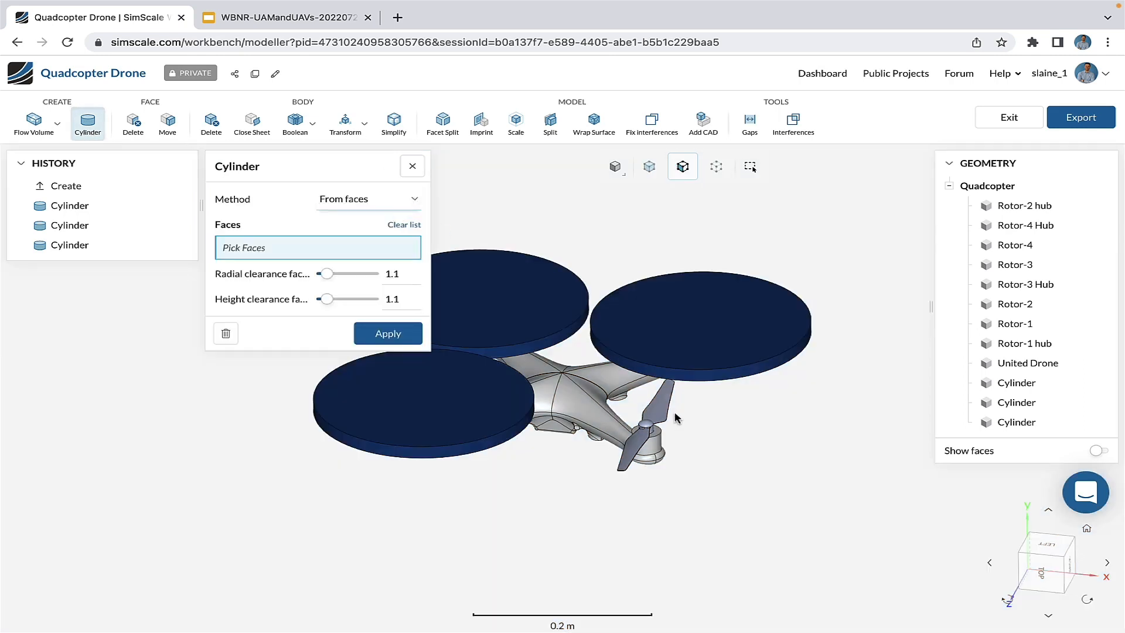
{"action": "left_click", "coordinate": [637, 450]}
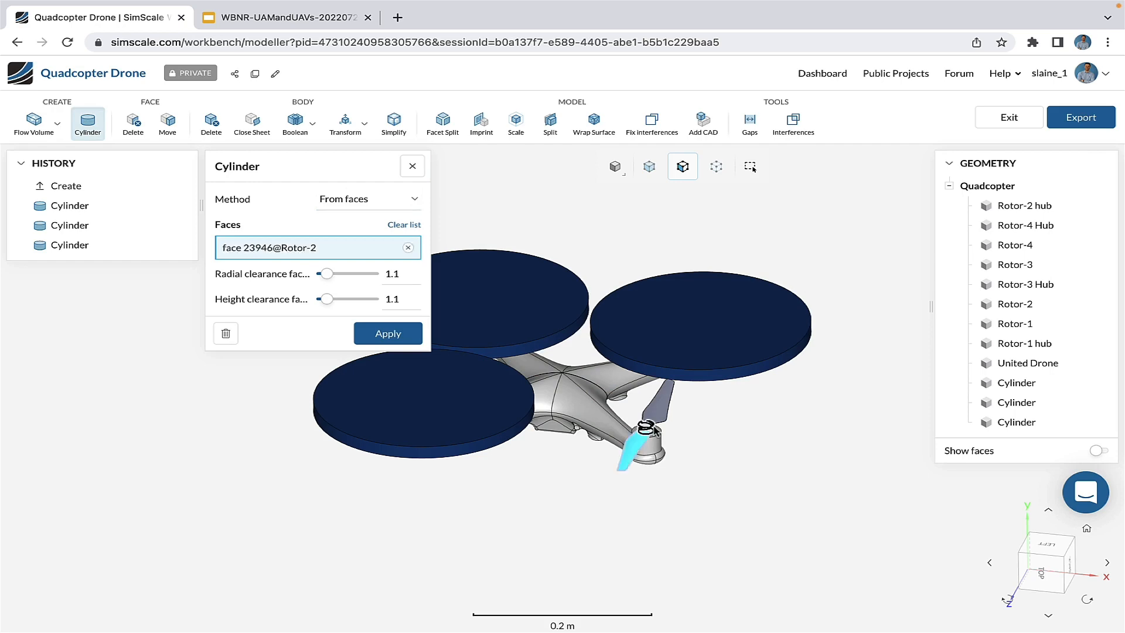
{"action": "left_click", "coordinate": [654, 428]}
{"action": "left_click", "coordinate": [660, 415]}
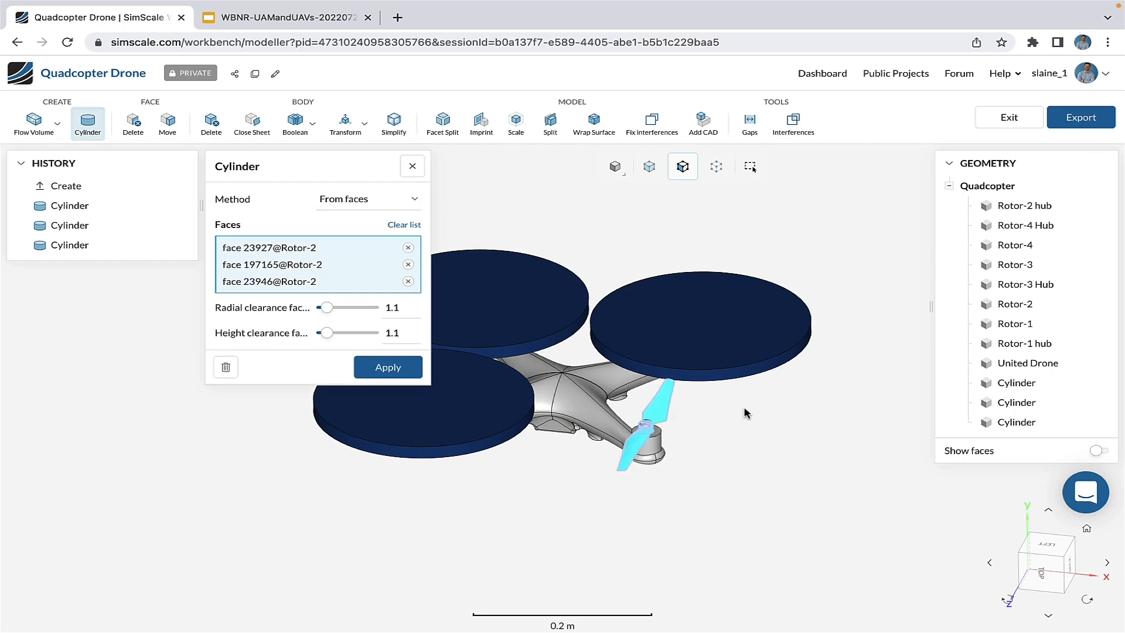
{"action": "scroll", "coordinate": [636, 431], "scroll_direction": "up", "scroll_amount": 10}
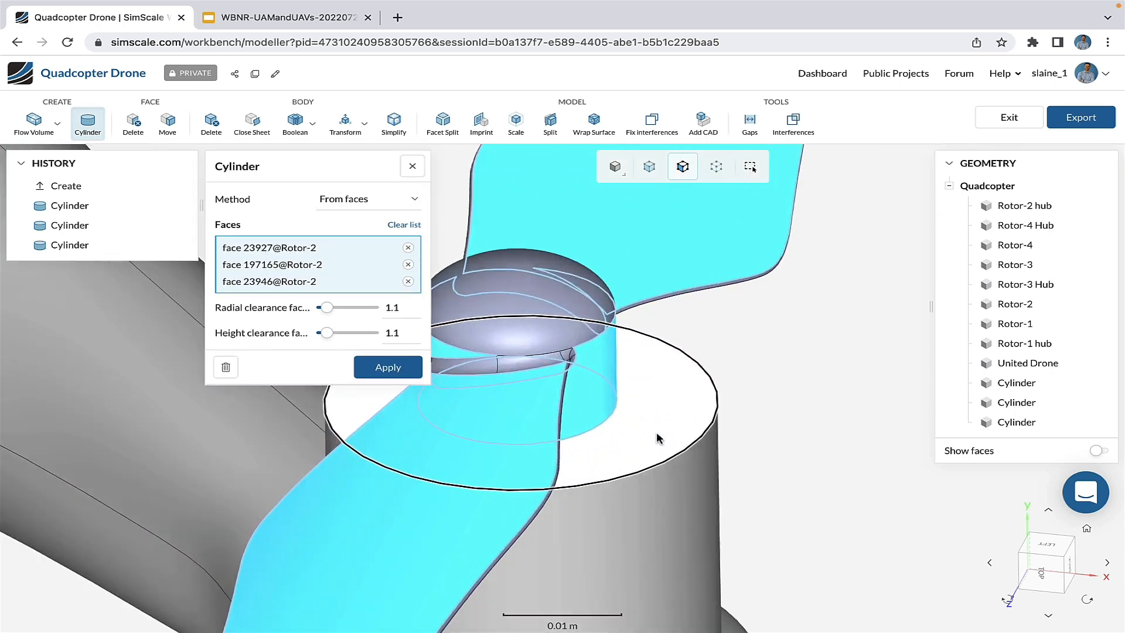
{"action": "left_click", "coordinate": [632, 412]}
{"action": "scroll", "coordinate": [632, 412], "scroll_direction": "down", "scroll_amount": 10}
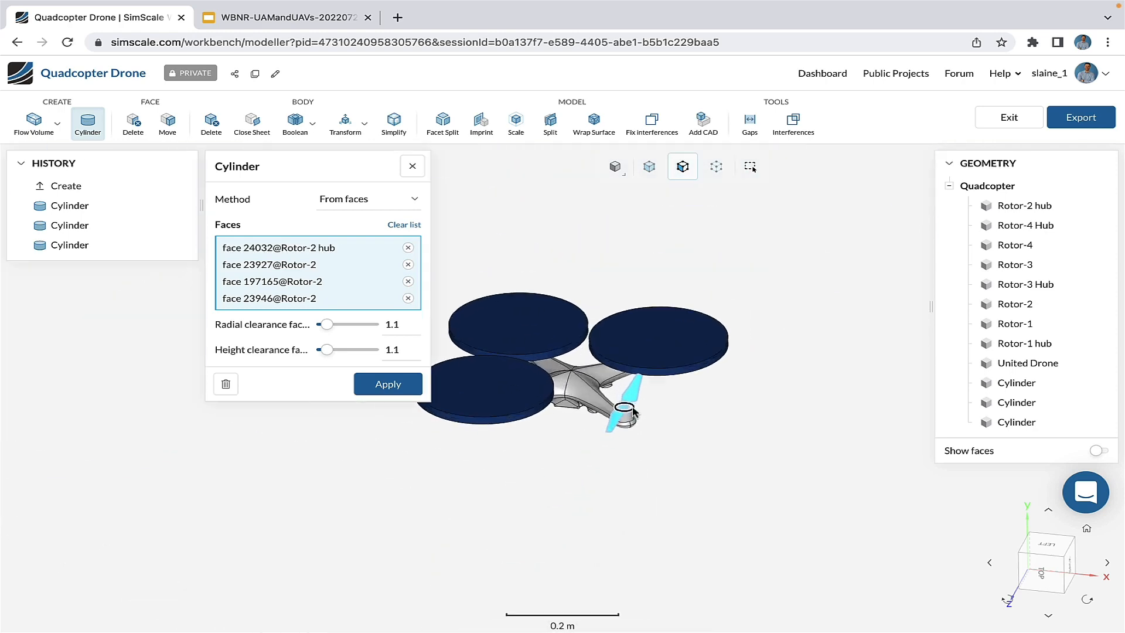
{"action": "scroll", "coordinate": [470, 338], "scroll_direction": "up", "scroll_amount": 3}
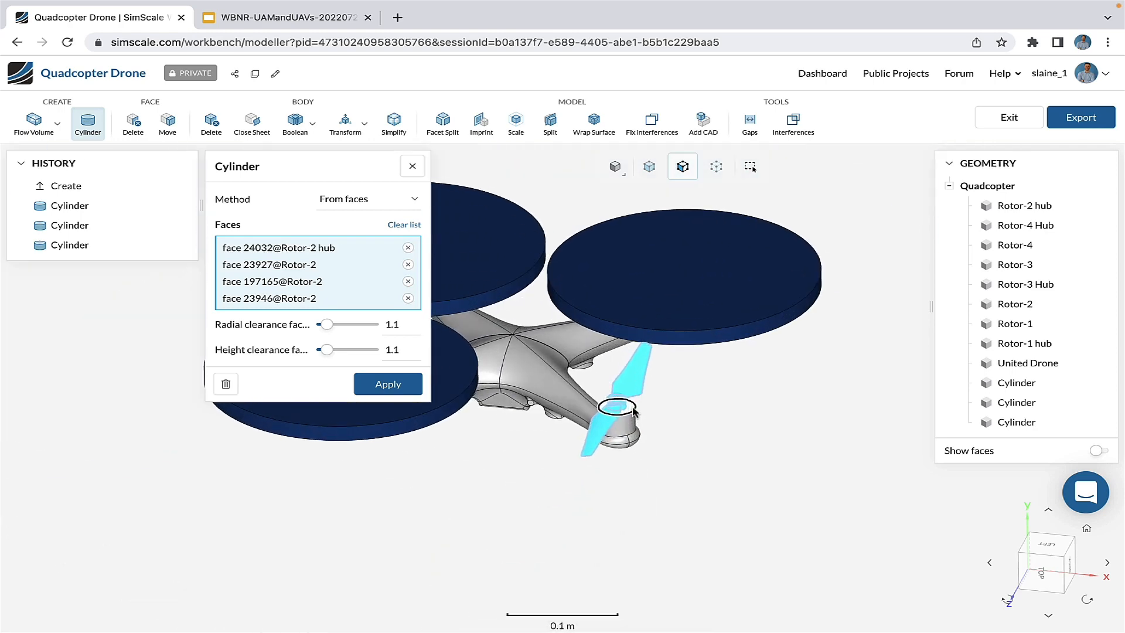
{"action": "left_click", "coordinate": [407, 327]}
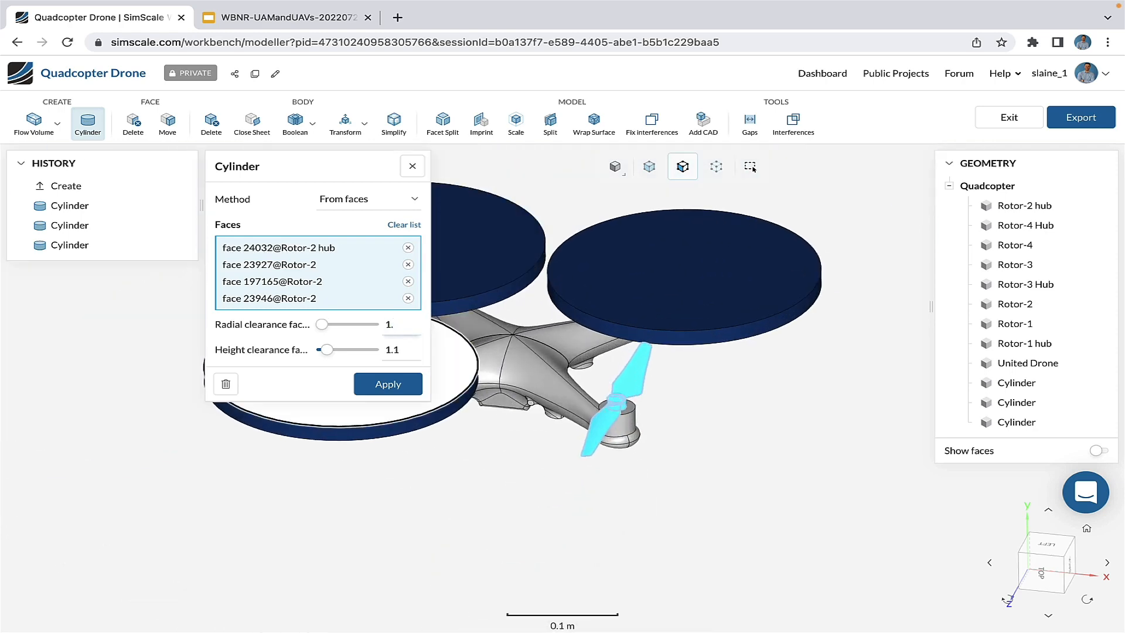
{"action": "left_click", "coordinate": [379, 384]}
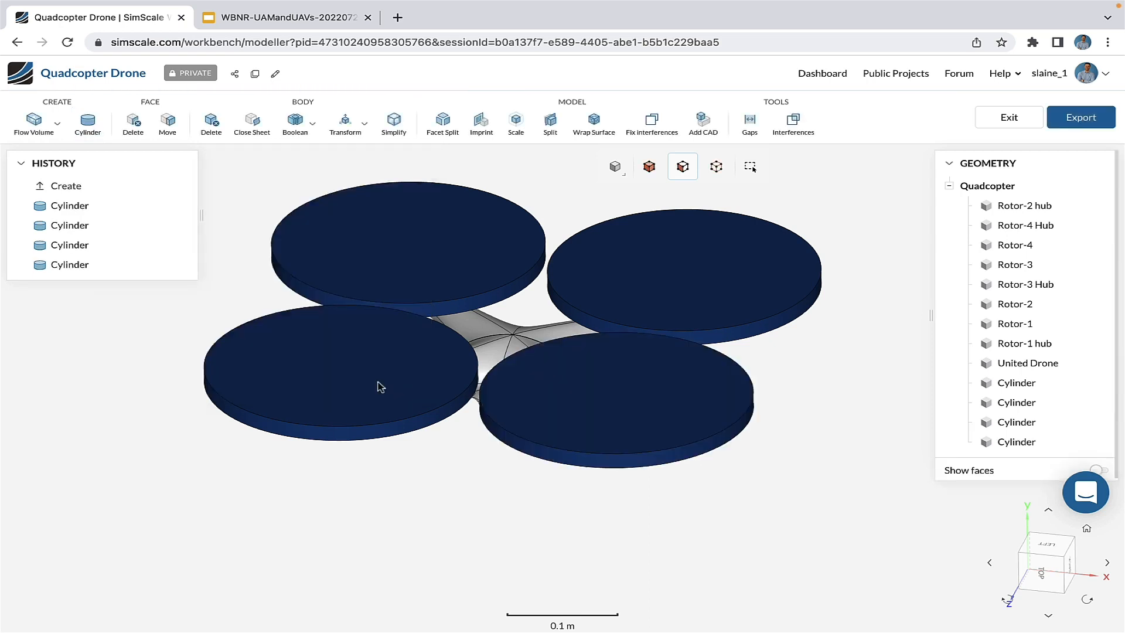
Step: Generate an external flow volume around the drone with the default box dimensions, excluding the four rotor cylinders, and exit CAD mode
{"action": "left_click_drag", "start_coordinate": [630, 359], "coordinate": [756, 502]}
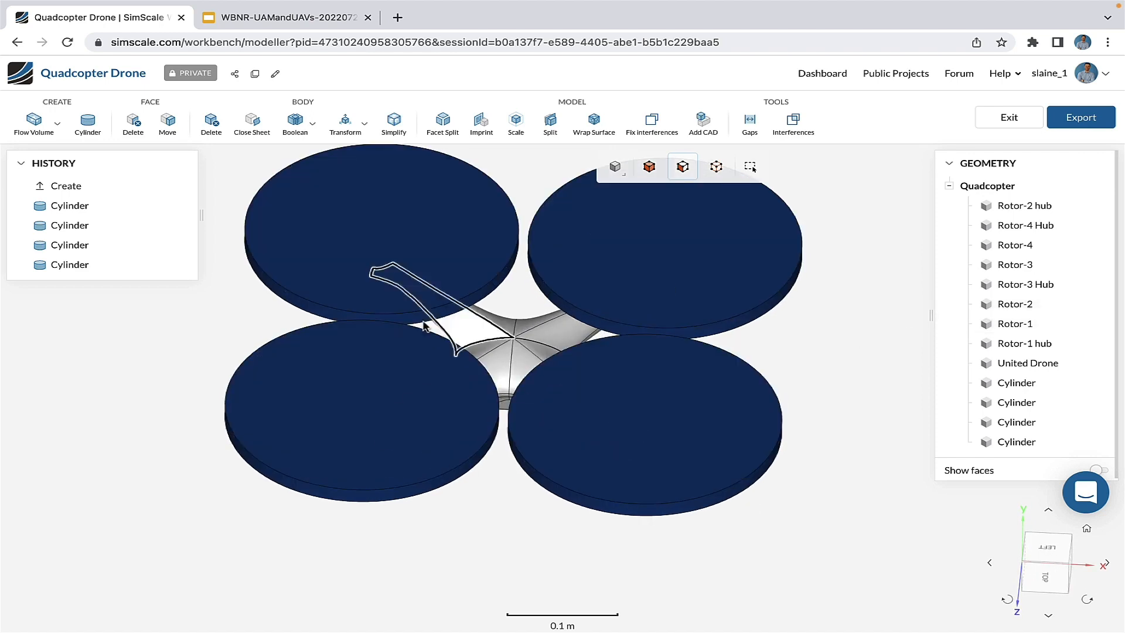
{"action": "left_click", "coordinate": [56, 132]}
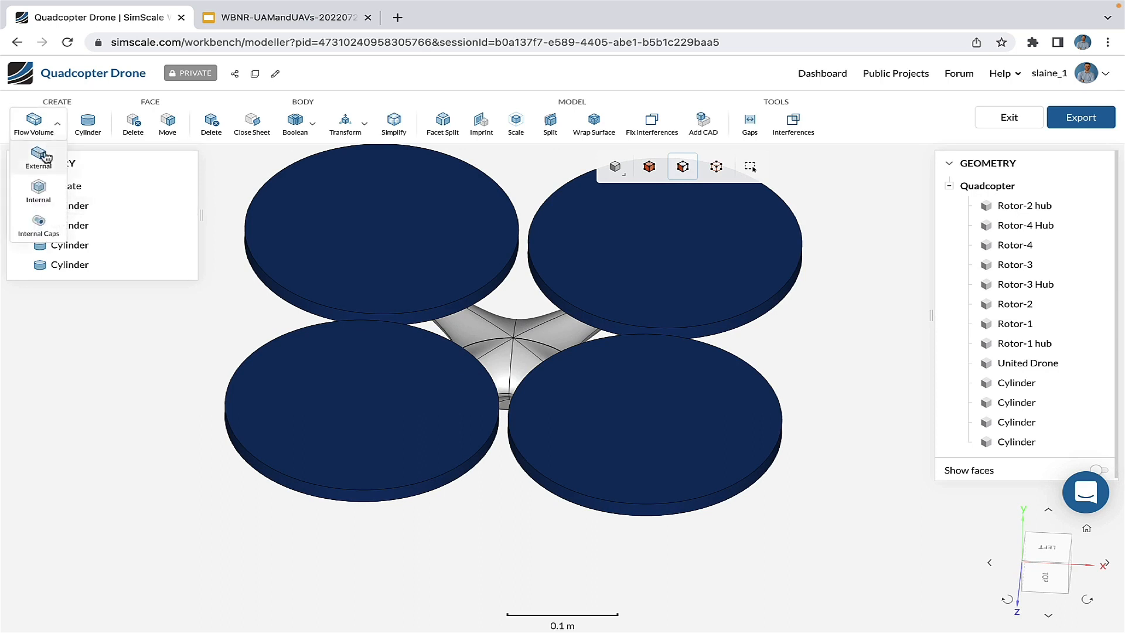
{"action": "left_click", "coordinate": [46, 157]}
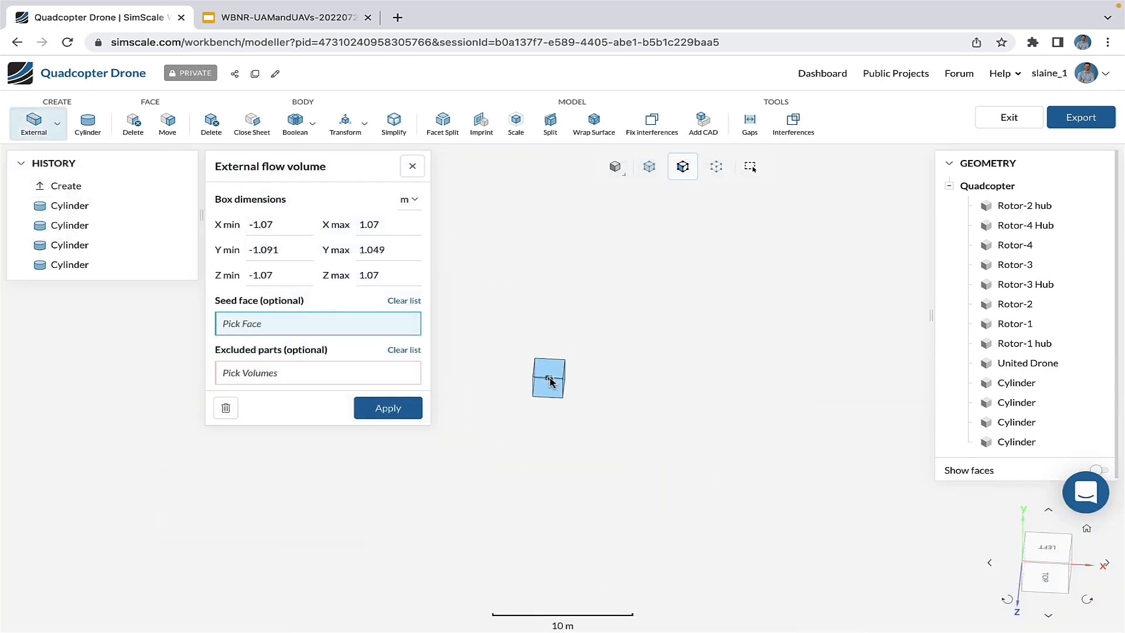
{"action": "scroll", "coordinate": [550, 380], "scroll_direction": "up", "scroll_amount": 5}
{"action": "left_click_drag", "start_coordinate": [746, 470], "coordinate": [633, 357]}
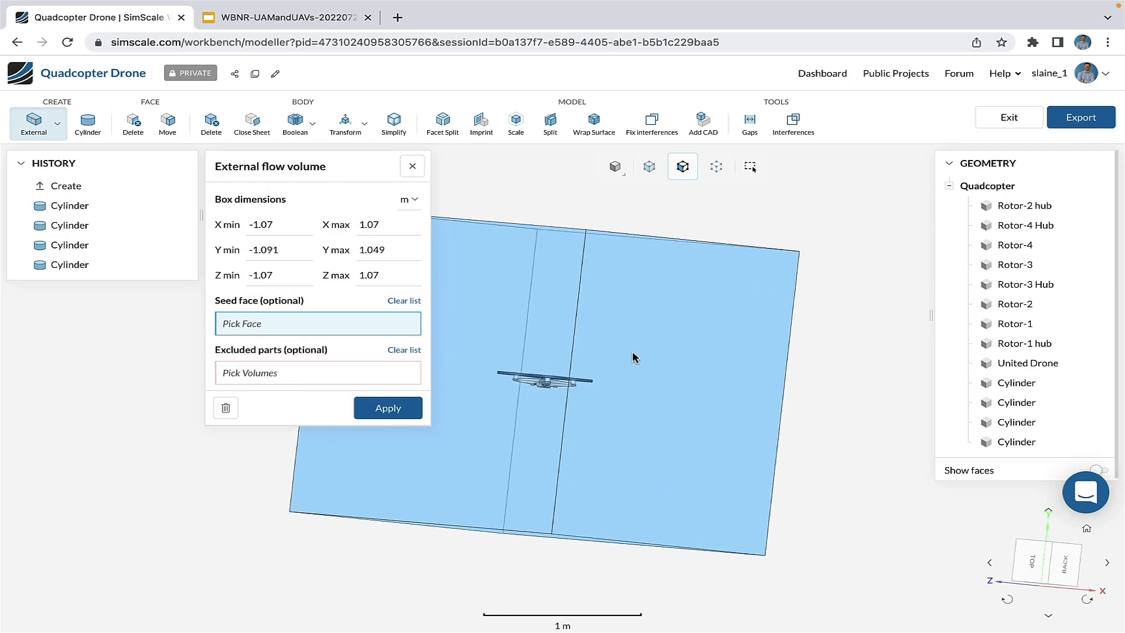
{"action": "left_click_drag", "start_coordinate": [530, 368], "coordinate": [673, 425]}
{"action": "left_click", "coordinate": [308, 374]}
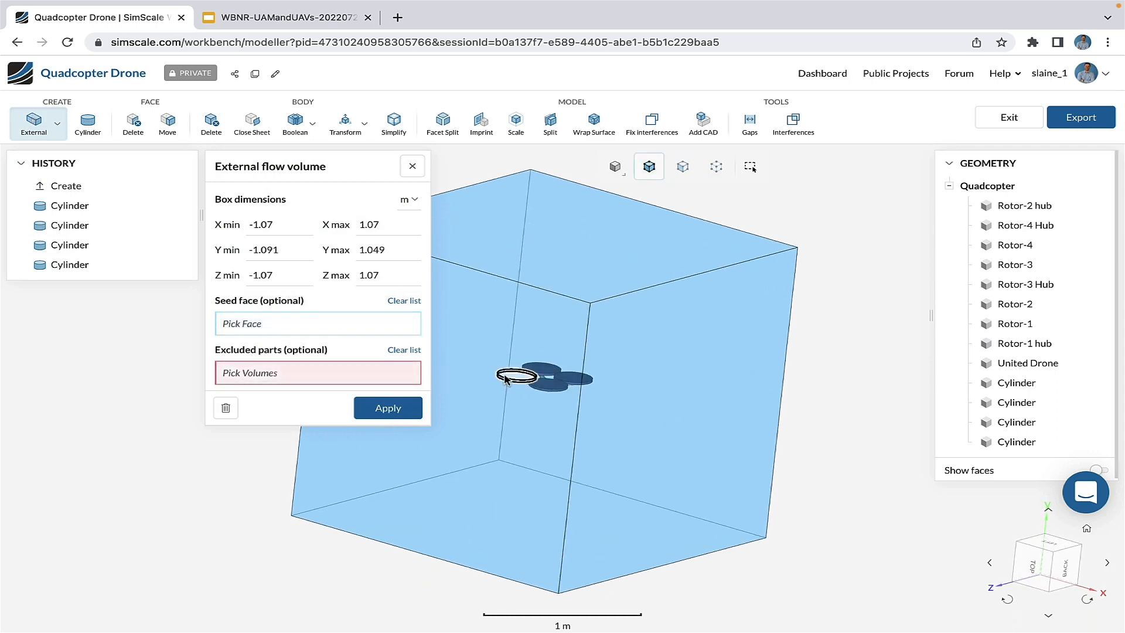
{"action": "left_click", "coordinate": [511, 375]}
{"action": "left_click", "coordinate": [542, 368]}
{"action": "left_click", "coordinate": [574, 378]}
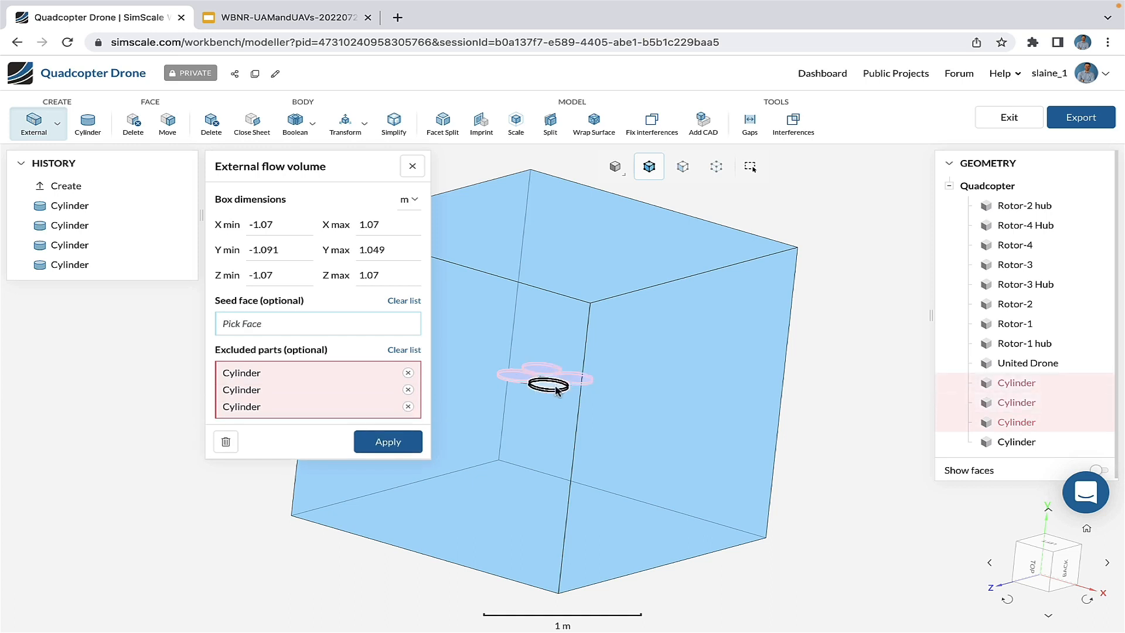
{"action": "left_click", "coordinate": [545, 384]}
{"action": "left_click", "coordinate": [391, 459]}
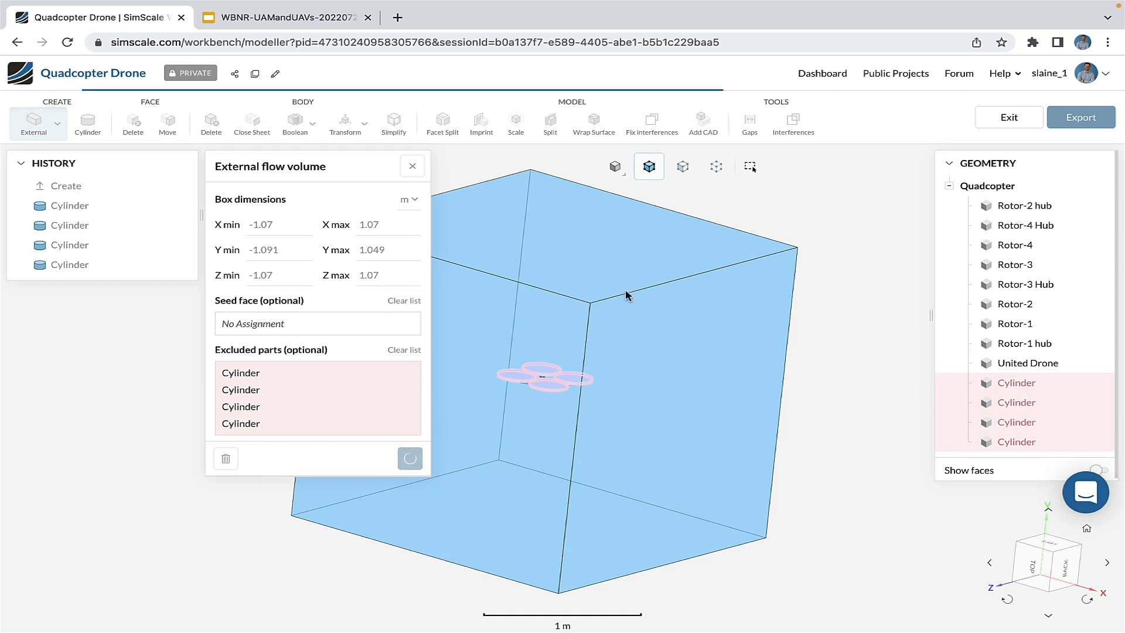
{"action": "left_click", "coordinate": [1001, 119]}
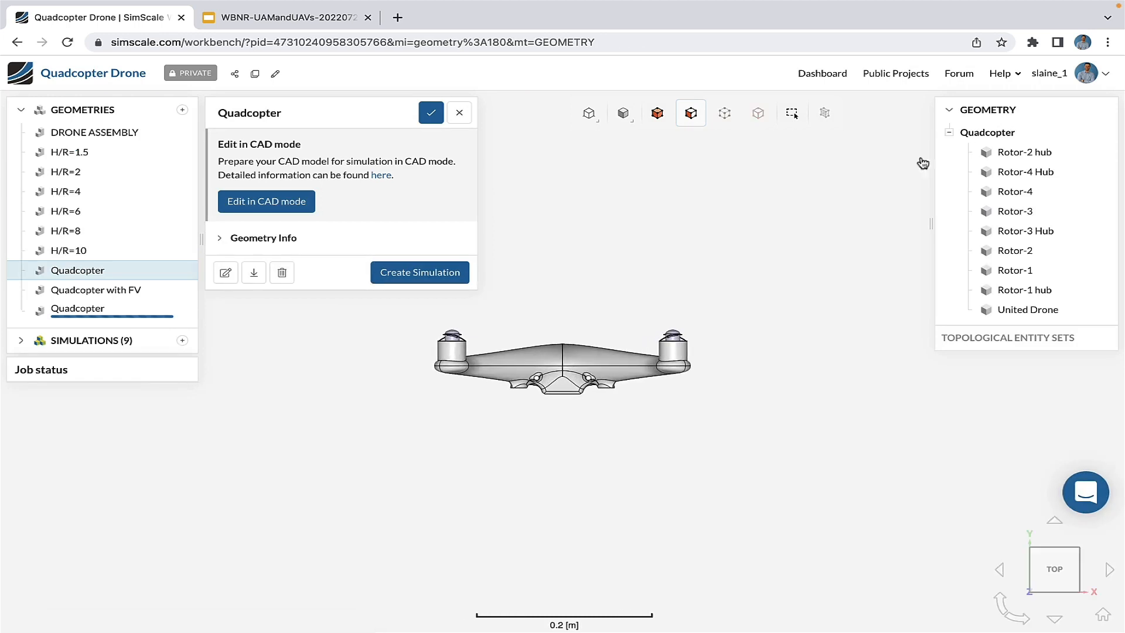
Step: Open the Quadcopter with FV geometry and hide three side faces of the flow region to inspect the drone inside
{"action": "left_click", "coordinate": [66, 291]}
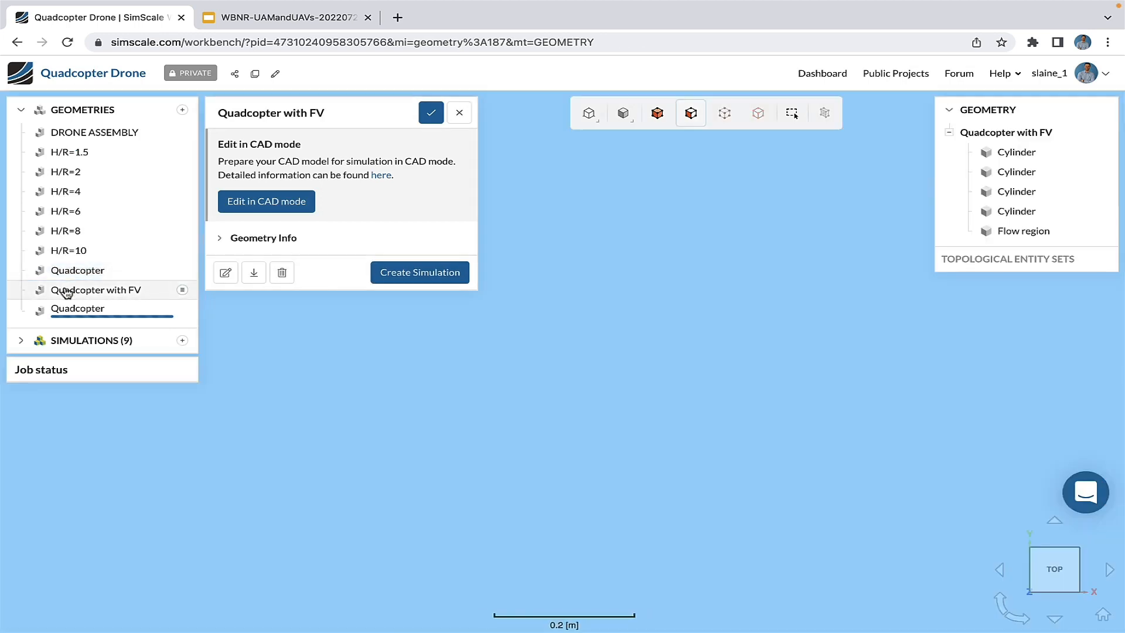
{"action": "right_click", "coordinate": [604, 355]}
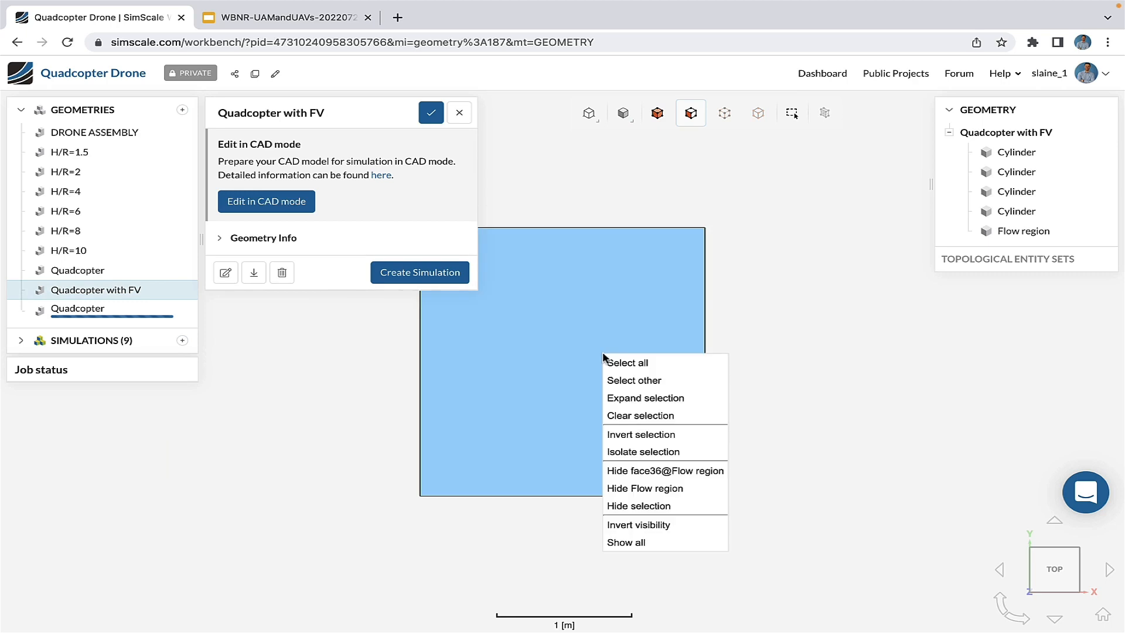
{"action": "left_click", "coordinate": [686, 469]}
{"action": "left_click_drag", "start_coordinate": [804, 427], "coordinate": [677, 414]}
{"action": "right_click", "coordinate": [680, 413]}
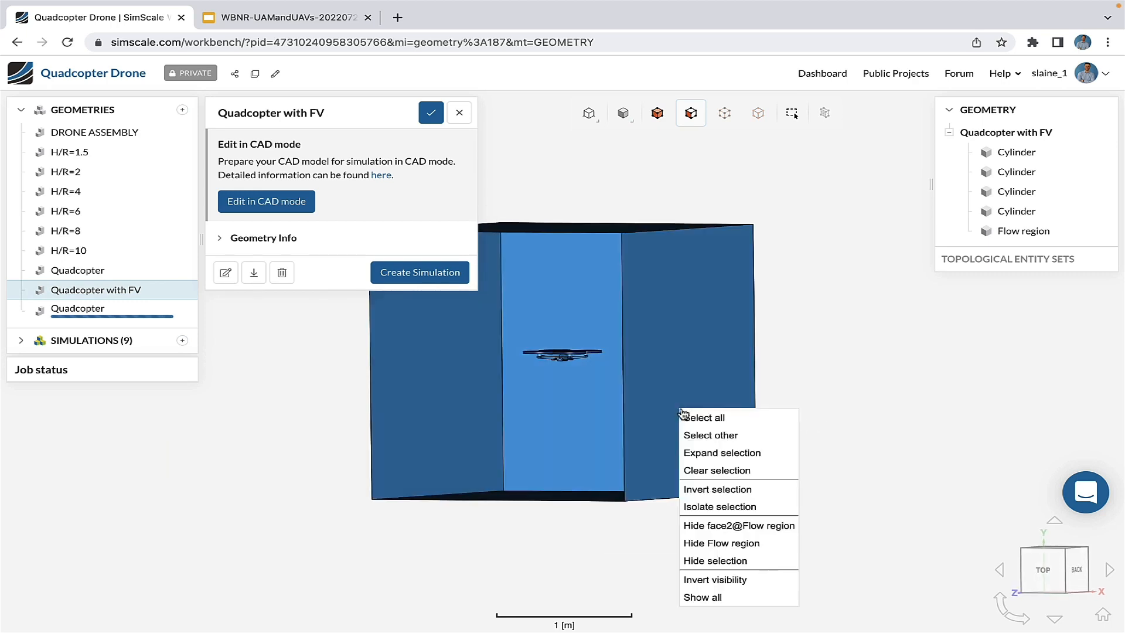
{"action": "left_click", "coordinate": [748, 526]}
{"action": "scroll", "coordinate": [561, 374], "scroll_direction": "up", "scroll_amount": 2}
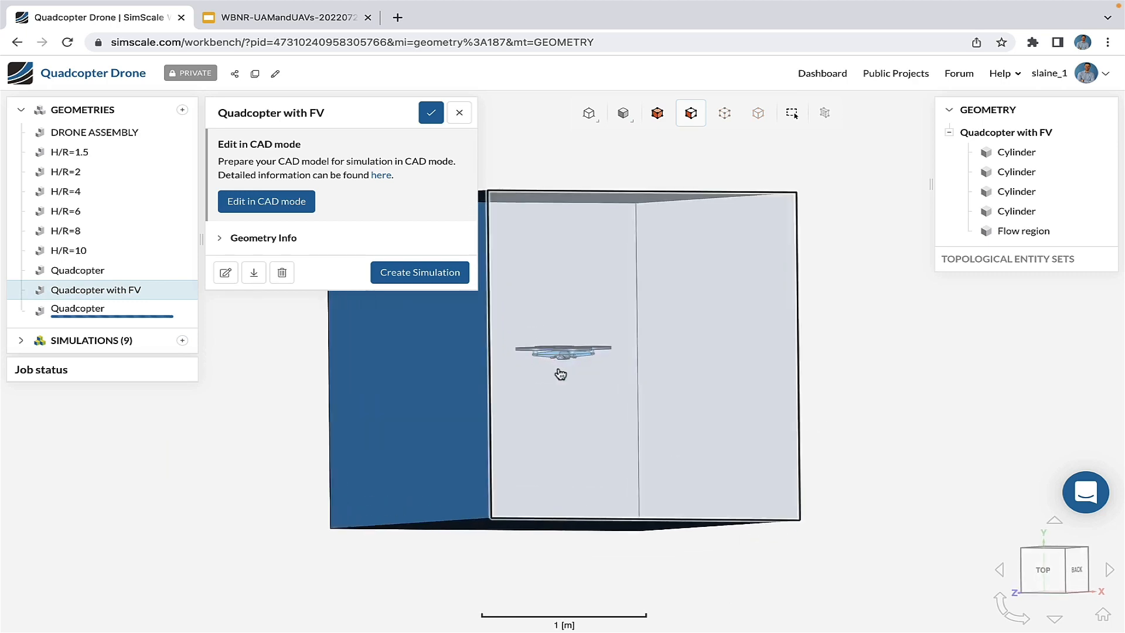
{"action": "scroll", "coordinate": [560, 373], "scroll_direction": "up", "scroll_amount": 2}
{"action": "left_click_drag", "start_coordinate": [676, 318], "coordinate": [555, 432]}
{"action": "right_click", "coordinate": [562, 431]}
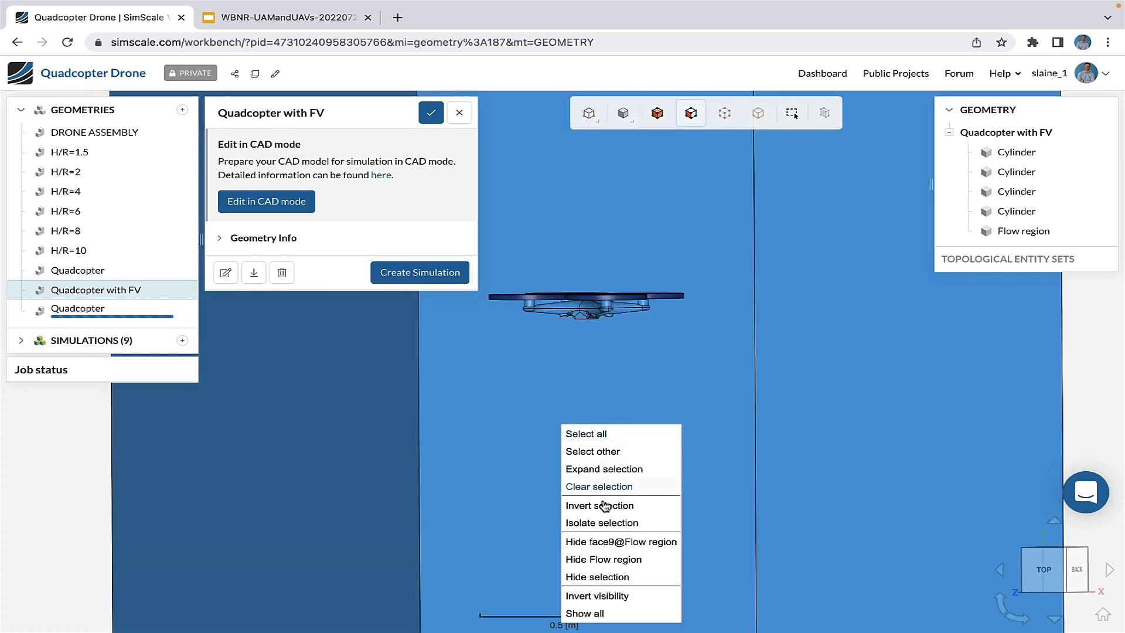
{"action": "left_click", "coordinate": [612, 543]}
{"action": "left_click_drag", "start_coordinate": [680, 449], "coordinate": [627, 485]}
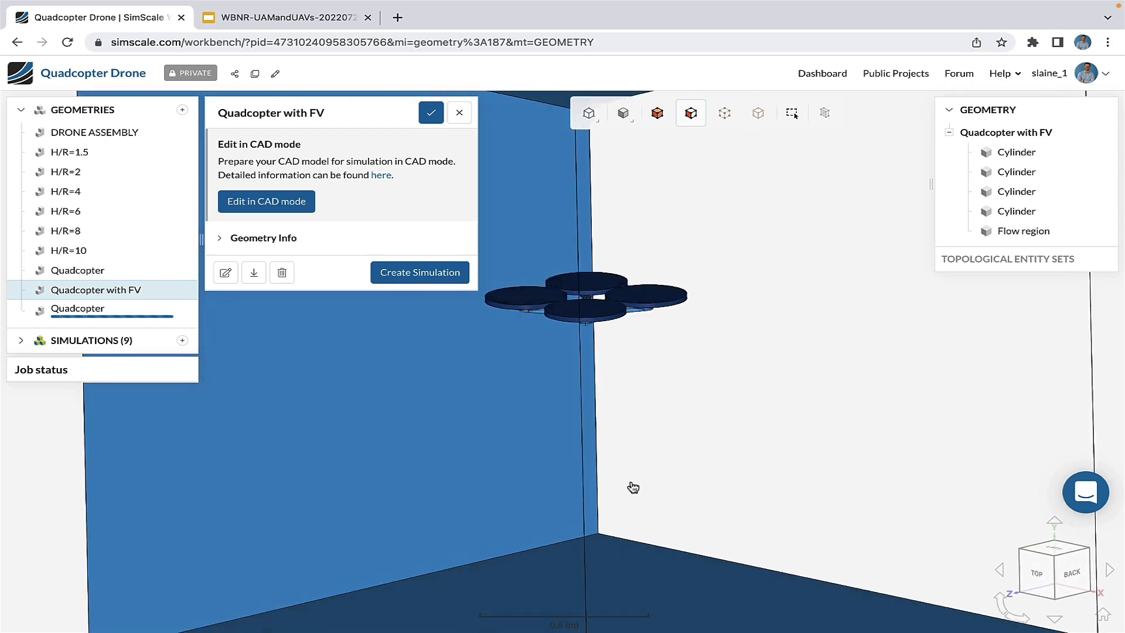
Step: Create a Subsonic simulation and assign Air as the material of the flow region
{"action": "left_click", "coordinate": [412, 273]}
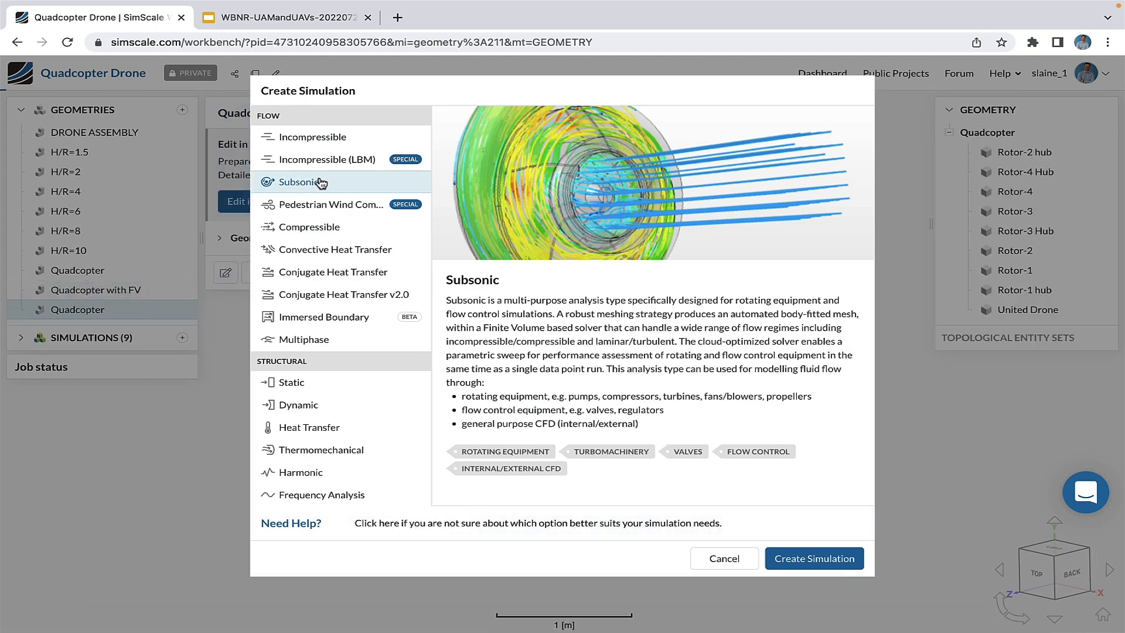
{"action": "left_click", "coordinate": [827, 559]}
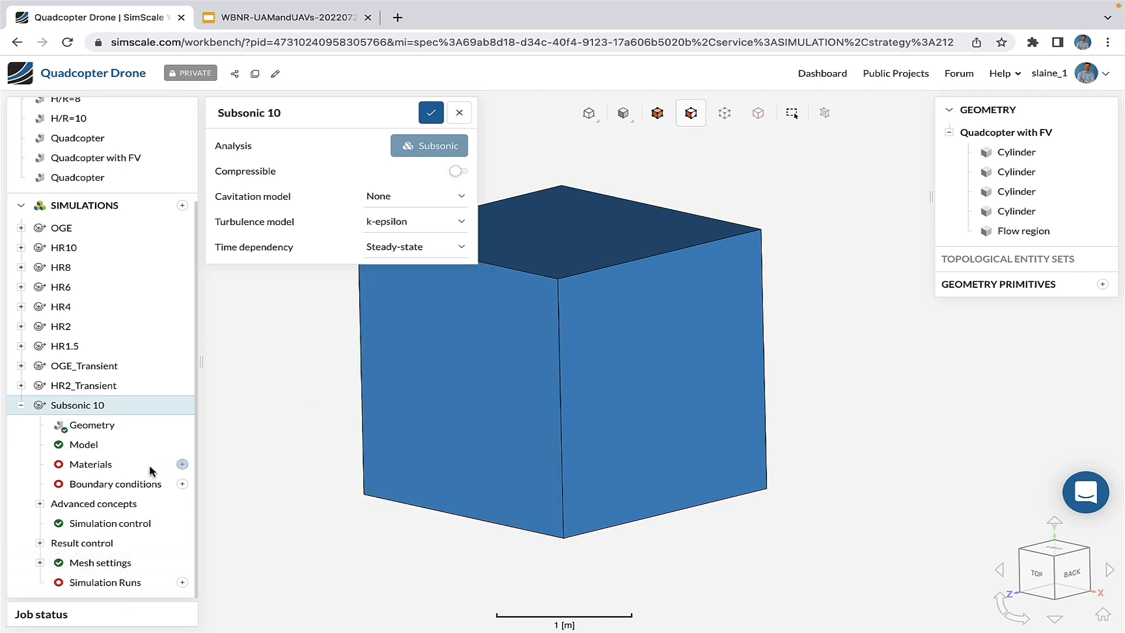
{"action": "left_click", "coordinate": [182, 464]}
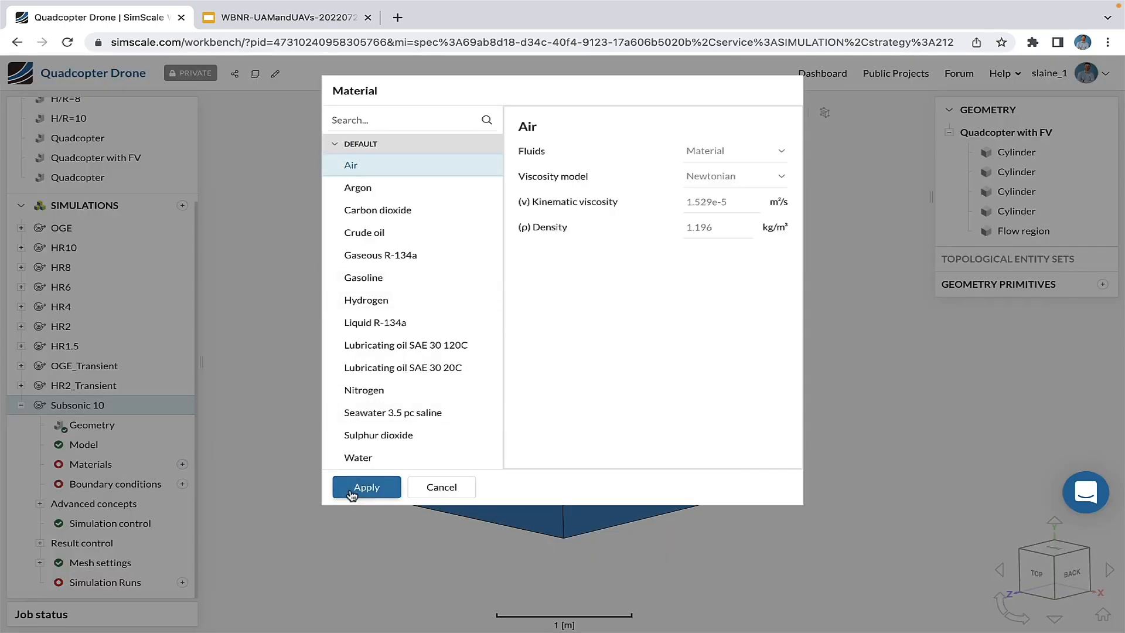
{"action": "left_click", "coordinate": [353, 490]}
{"action": "left_click", "coordinate": [476, 450]}
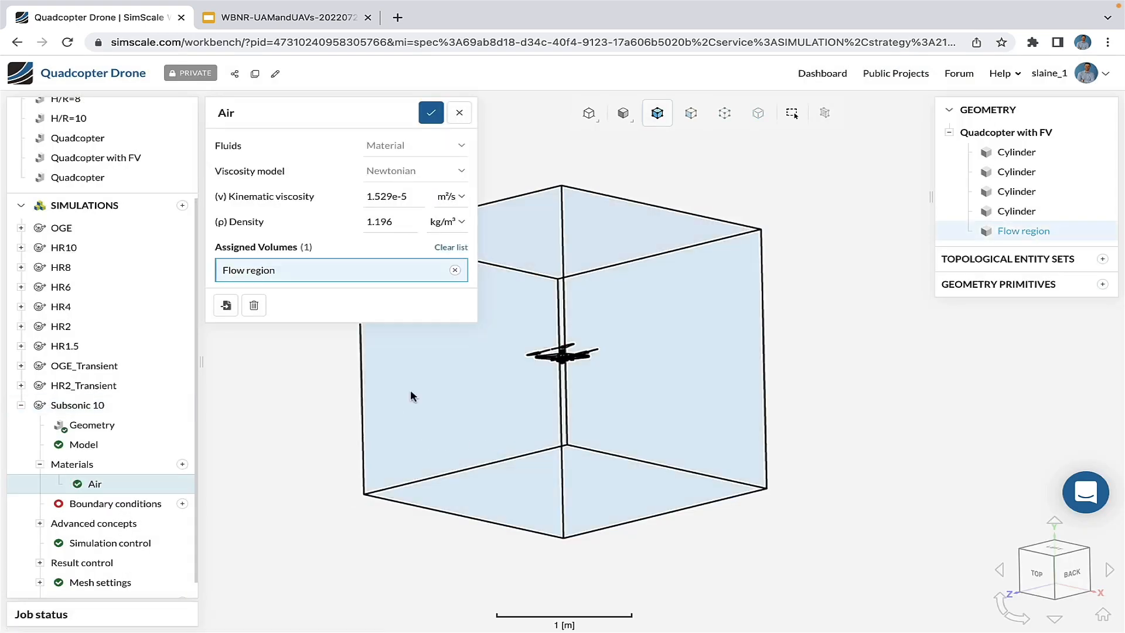
{"action": "left_click", "coordinate": [431, 112]}
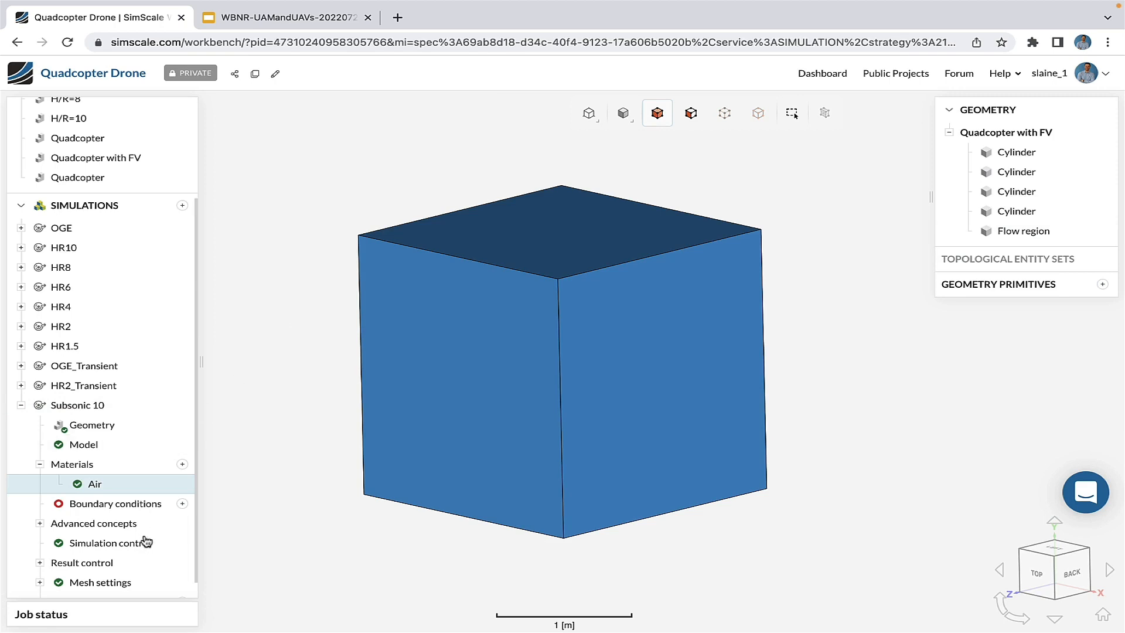
Step: Add a pressure inlet boundary condition on the upper face of the flow region box
{"action": "left_click", "coordinate": [182, 503]}
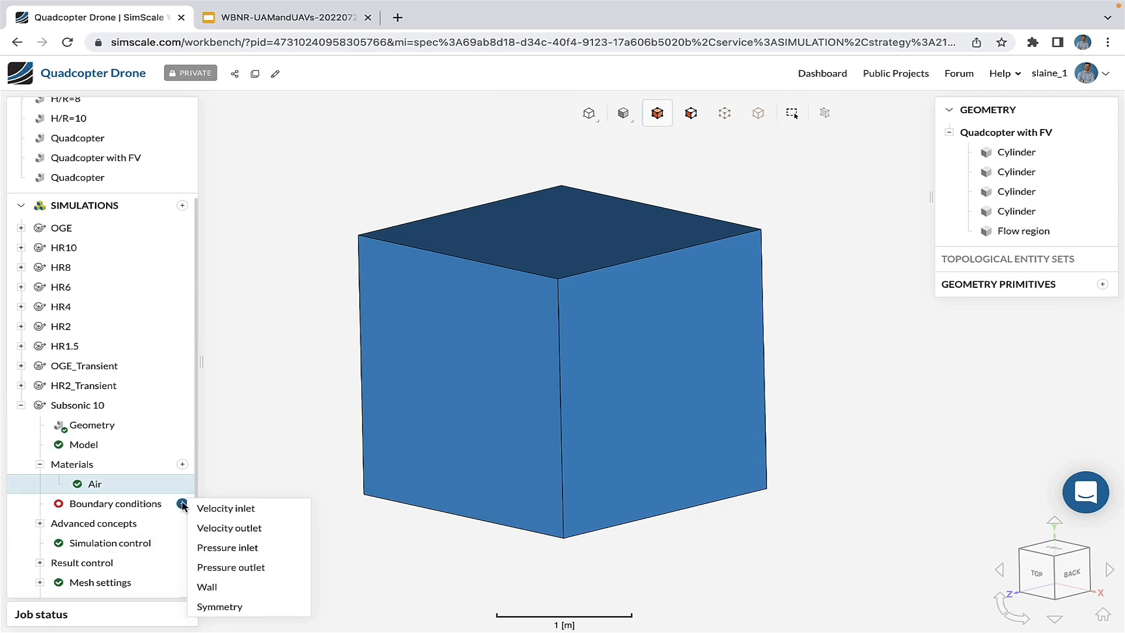
{"action": "left_click", "coordinate": [269, 549]}
{"action": "left_click", "coordinate": [530, 254]}
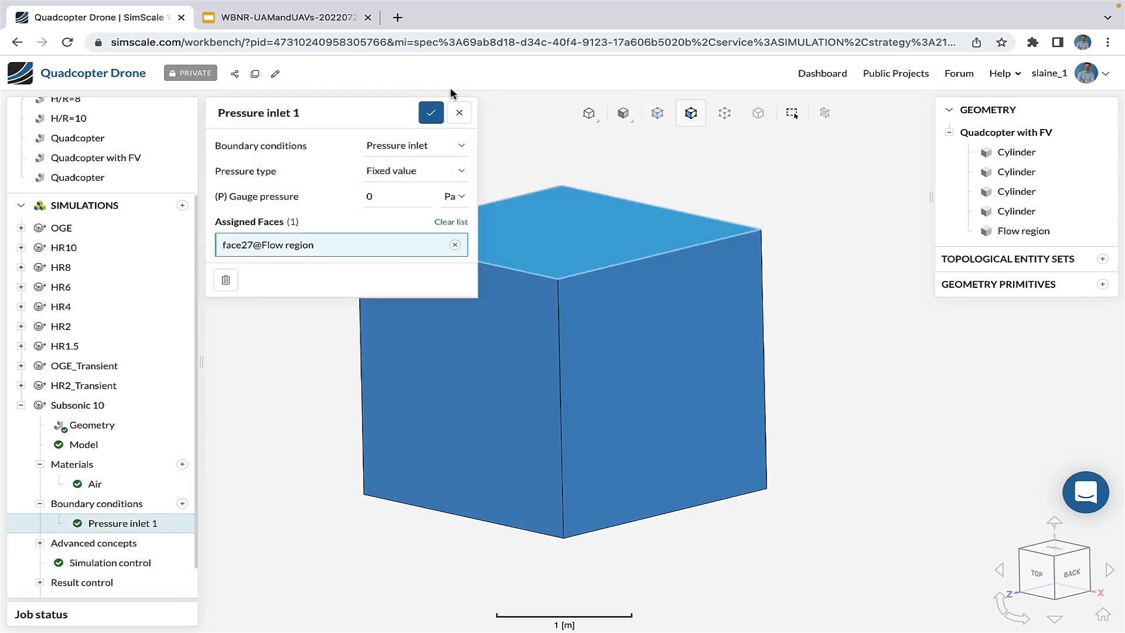
{"action": "left_click", "coordinate": [431, 113]}
Step: Add a pressure outlet boundary condition on the four side faces and the underside of the flow region box
{"action": "left_click", "coordinate": [182, 504]}
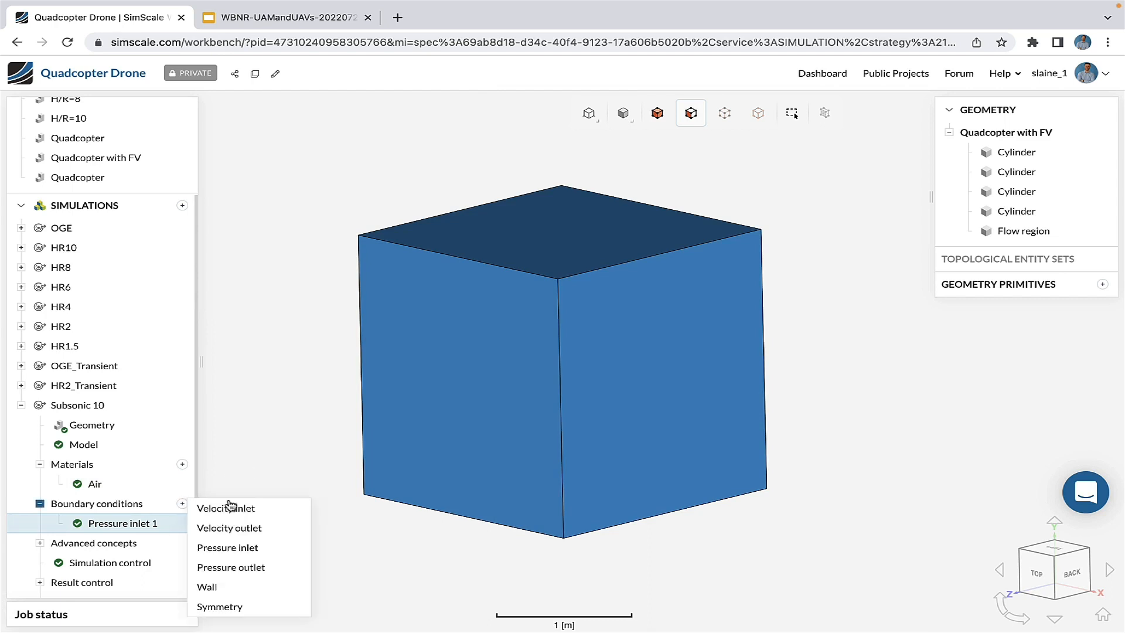
{"action": "left_click", "coordinate": [266, 568]}
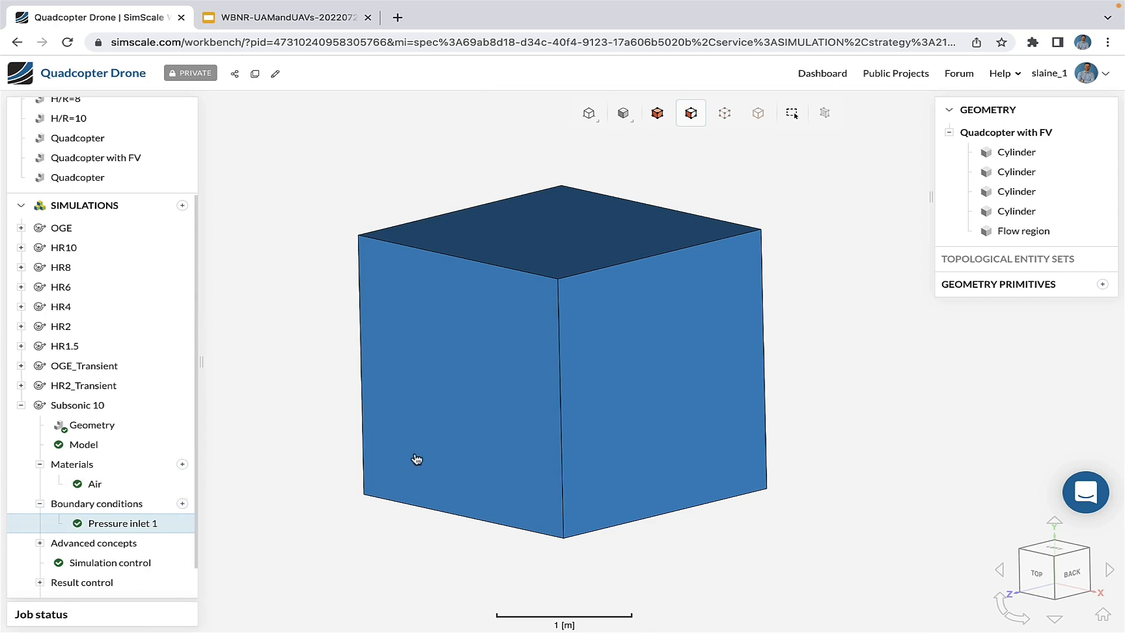
{"action": "left_click", "coordinate": [417, 460]}
{"action": "left_click", "coordinate": [580, 415]}
{"action": "left_click_drag", "start_coordinate": [769, 451], "coordinate": [668, 428]}
{"action": "left_click", "coordinate": [674, 422]}
{"action": "left_click", "coordinate": [566, 459]}
{"action": "left_click_drag", "start_coordinate": [610, 572], "coordinate": [609, 449]}
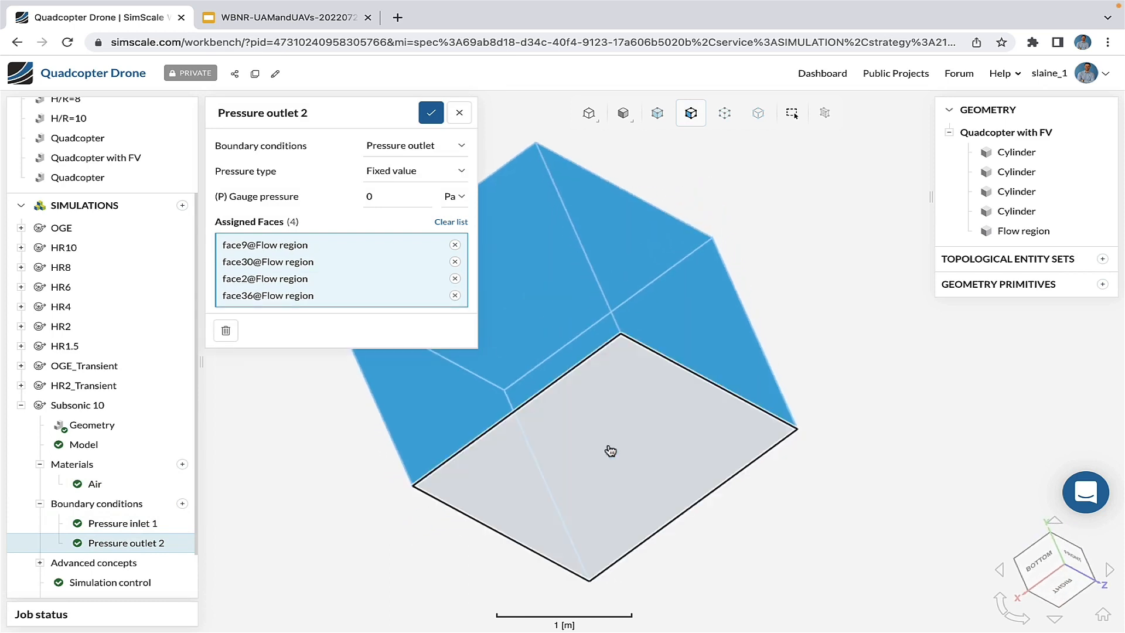
{"action": "left_click", "coordinate": [610, 449]}
{"action": "left_click", "coordinate": [432, 119]}
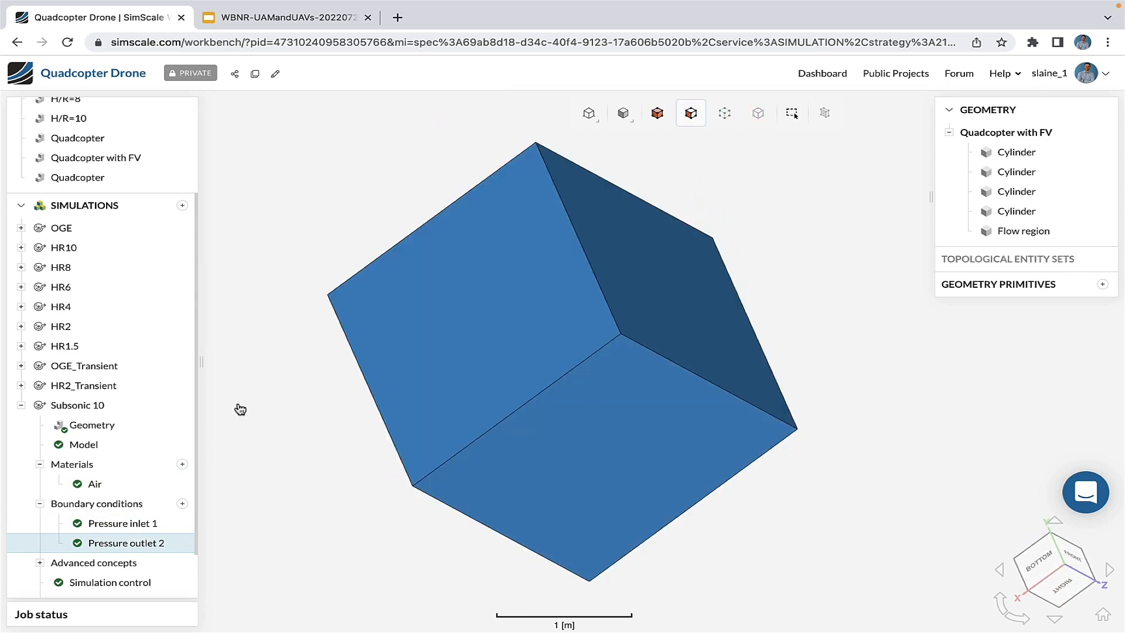
Step: Hide face2 of the flow region box to expose the quadcopter inside
{"action": "left_click_drag", "start_coordinate": [351, 392], "coordinate": [716, 430]}
{"action": "right_click", "coordinate": [716, 429]}
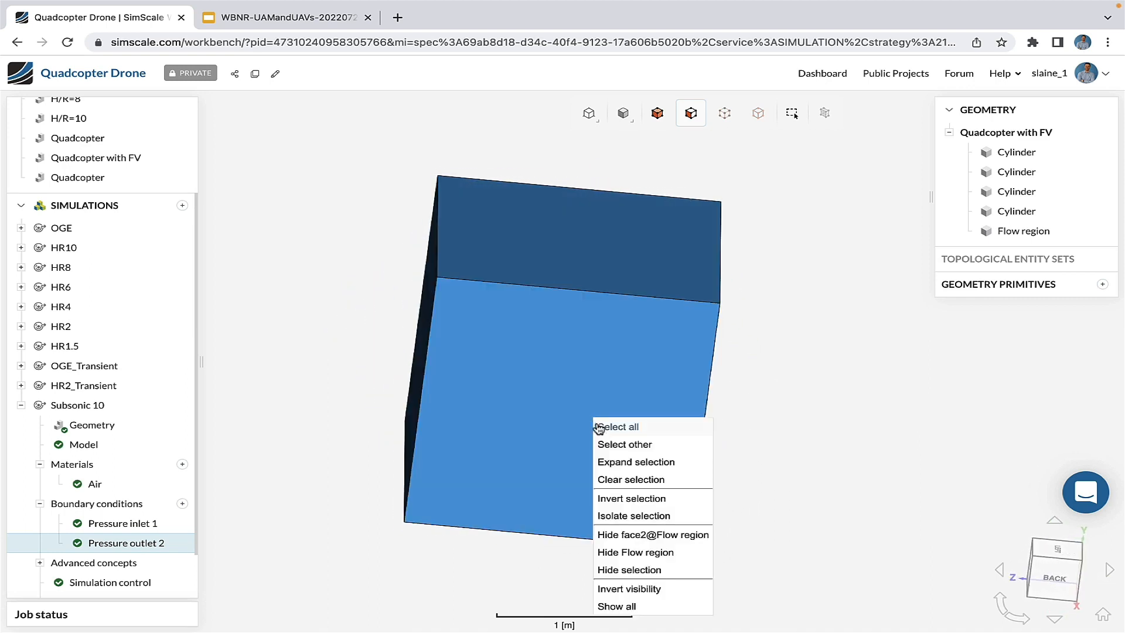
{"action": "left_click", "coordinate": [653, 532]}
{"action": "left_click_drag", "start_coordinate": [661, 483], "coordinate": [585, 389]}
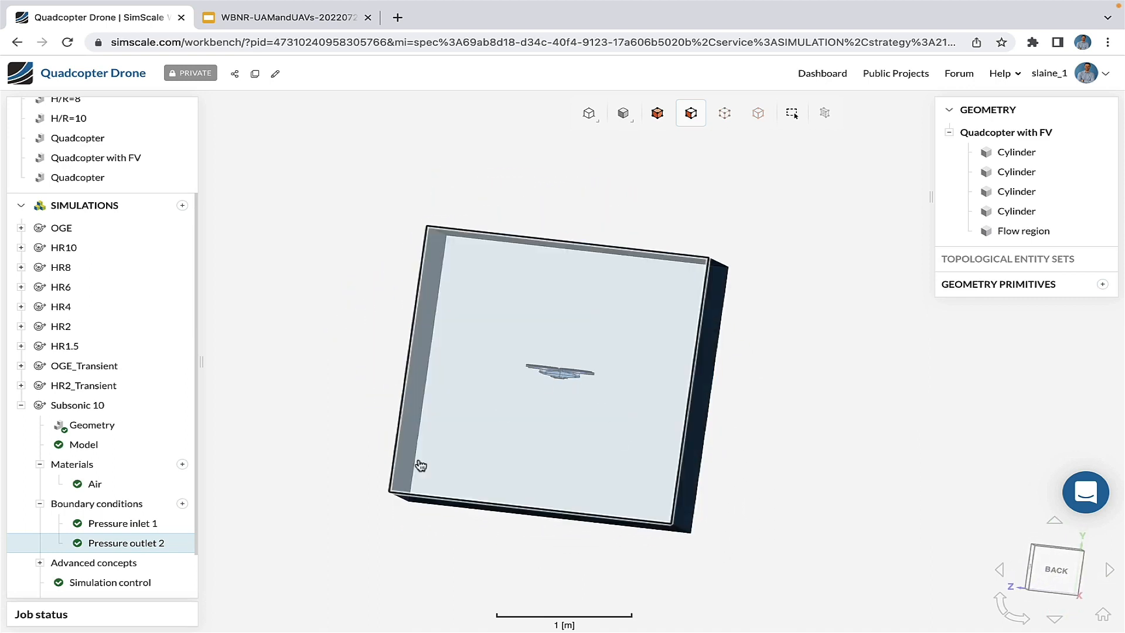
Step: Add an MRF rotating zone to the Subsonic simulation and assign the first Cylinder volume to it
{"action": "scroll", "coordinate": [113, 560], "scroll_direction": "down", "scroll_amount": 1}
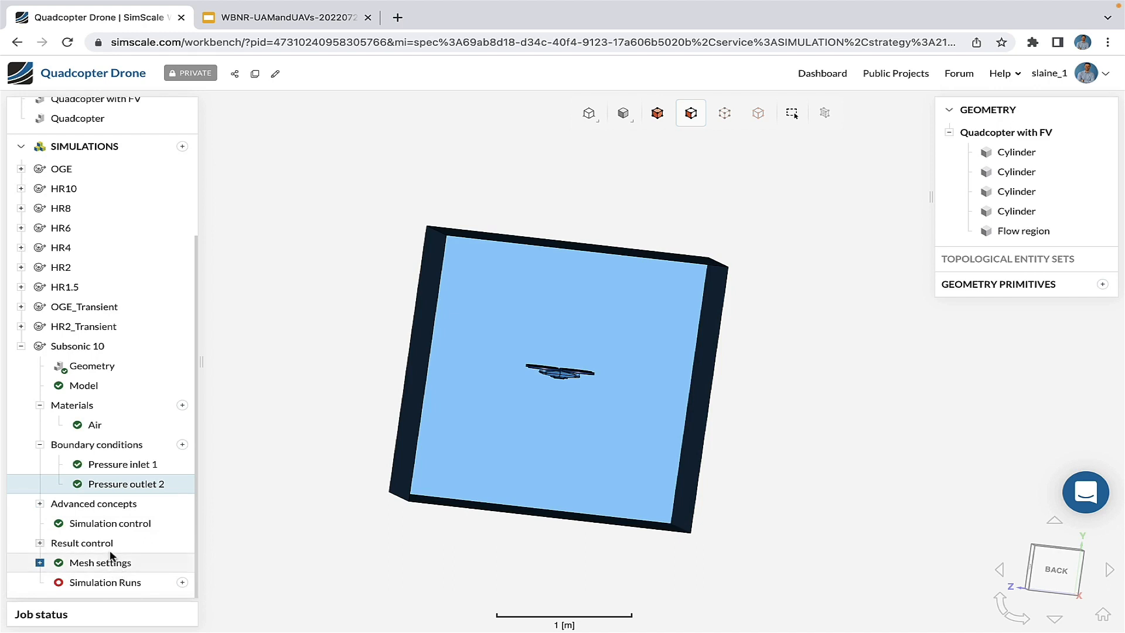
{"action": "left_click", "coordinate": [39, 504]}
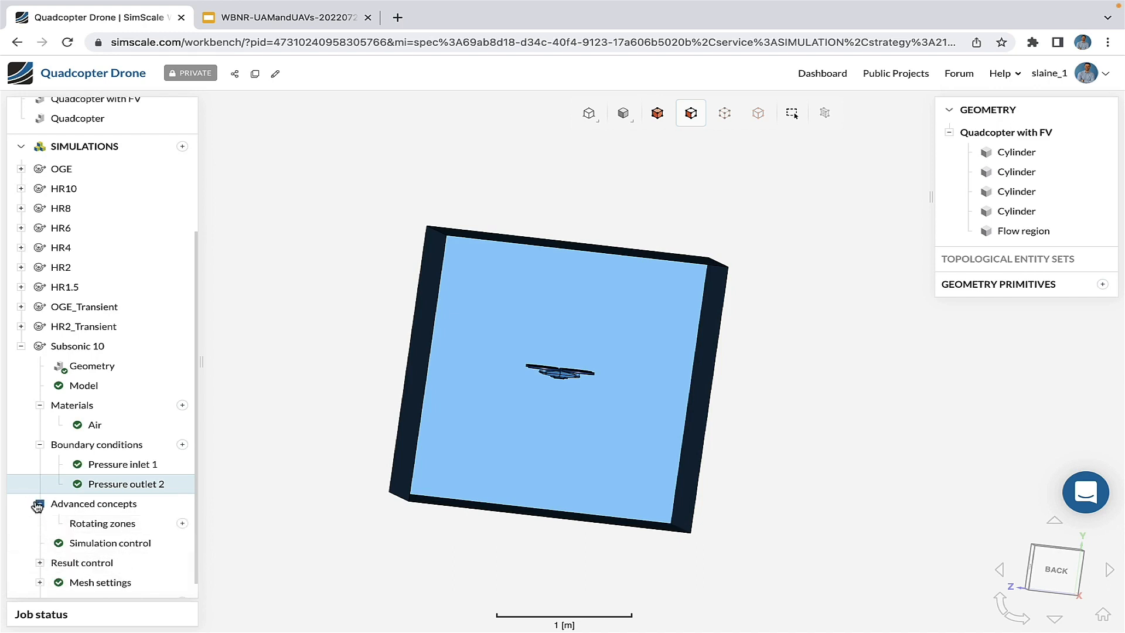
{"action": "left_click", "coordinate": [183, 524]}
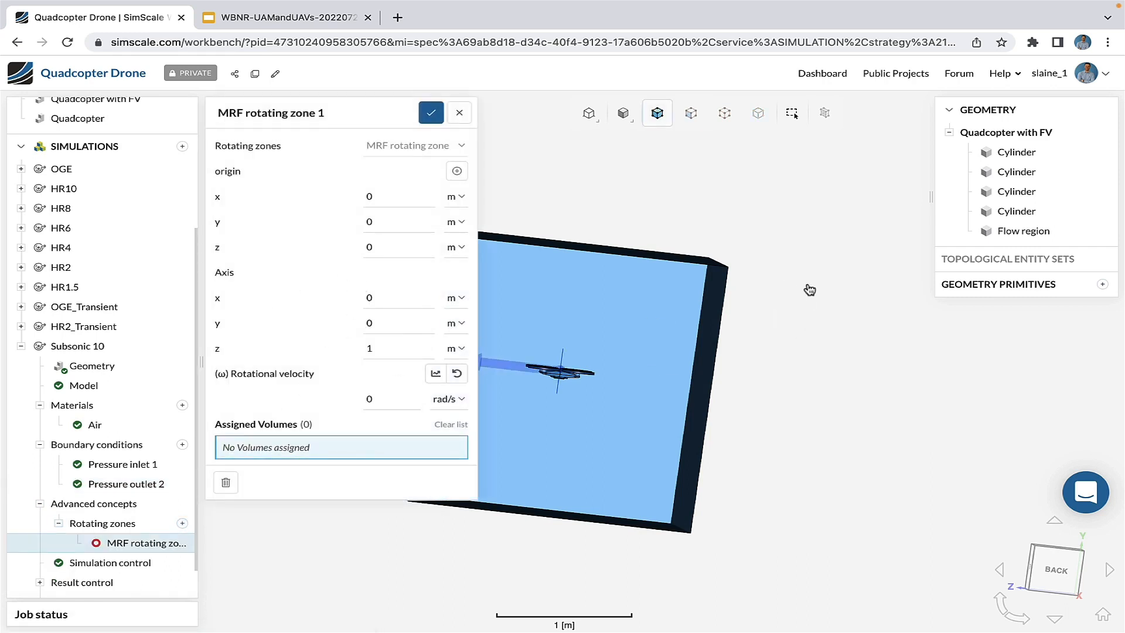
{"action": "left_click_drag", "start_coordinate": [810, 289], "coordinate": [800, 347]}
{"action": "left_click", "coordinate": [1014, 154]}
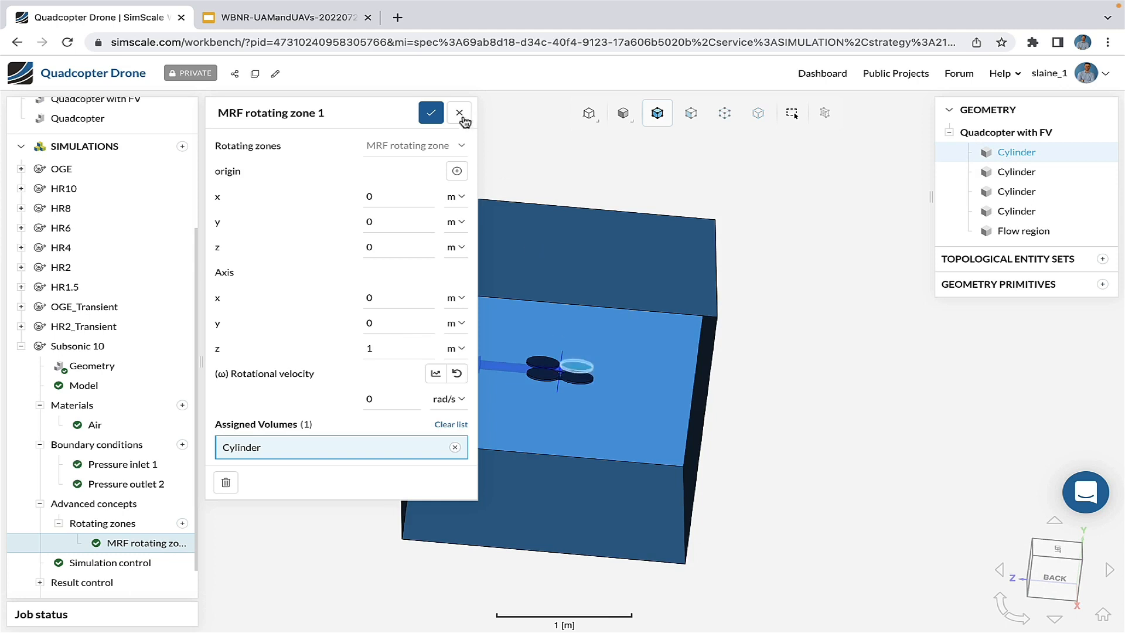
{"action": "left_click", "coordinate": [431, 113]}
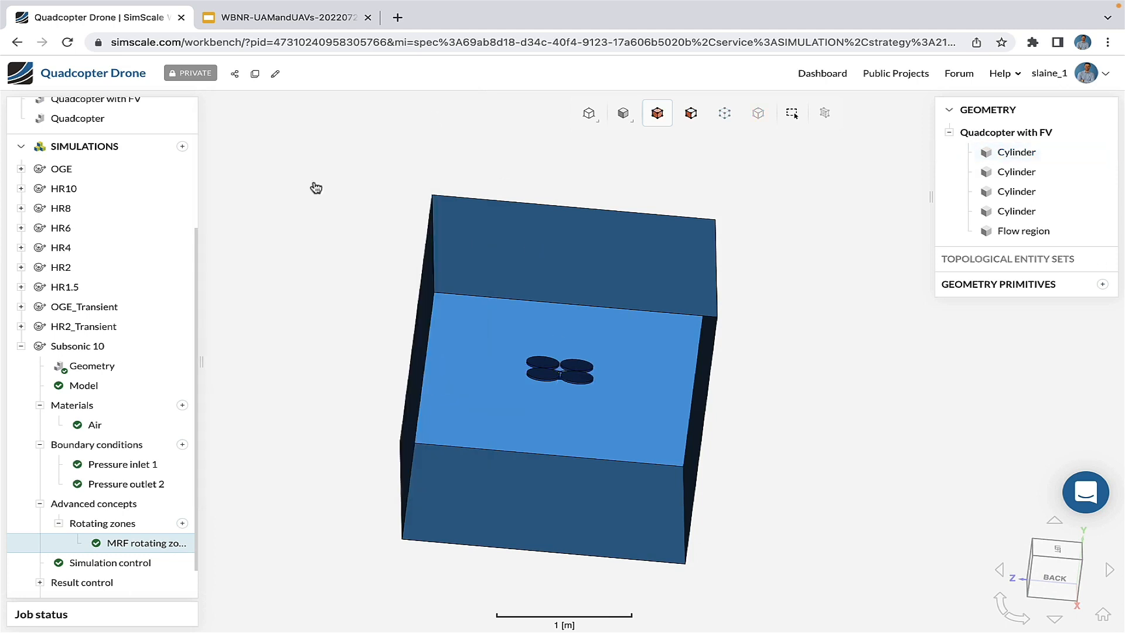
Step: Expand the existing OGE simulation and start a new simulation run from it
{"action": "left_click", "coordinate": [20, 346]}
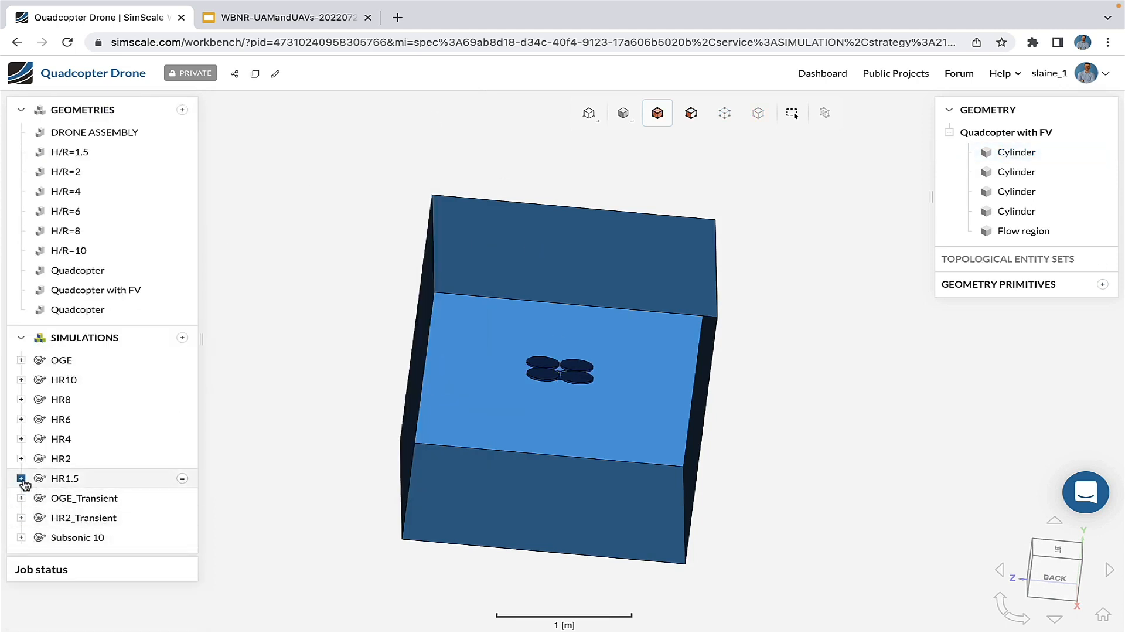
{"action": "left_click", "coordinate": [22, 380]}
{"action": "left_click", "coordinate": [22, 380]}
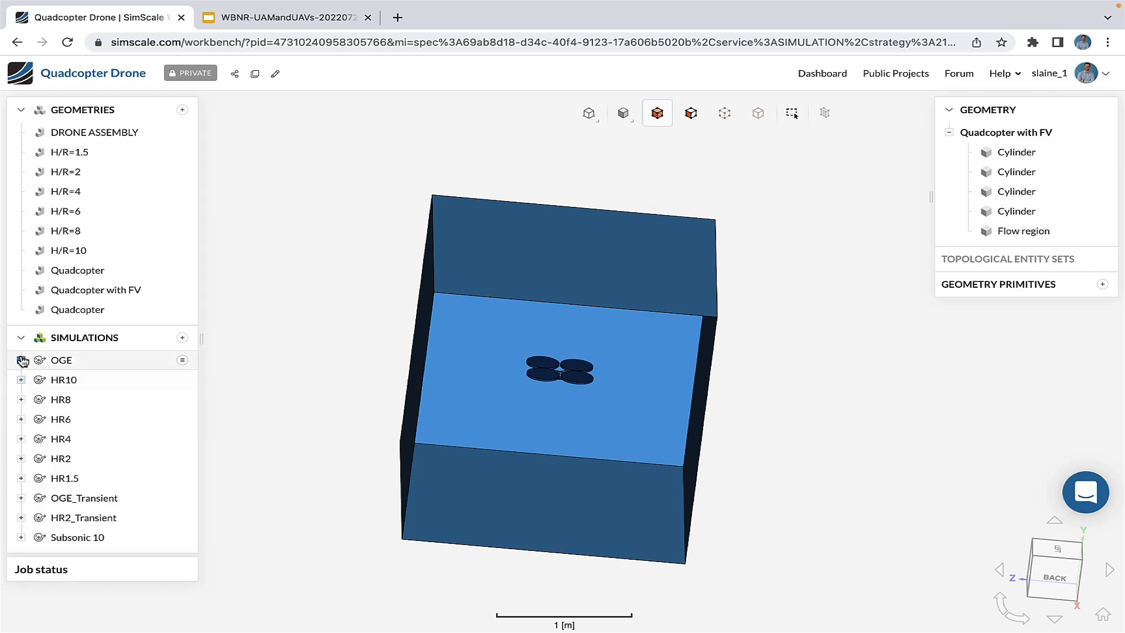
{"action": "left_click", "coordinate": [21, 360]}
{"action": "scroll", "coordinate": [114, 538], "scroll_direction": "down", "scroll_amount": 3}
{"action": "scroll", "coordinate": [114, 538], "scroll_direction": "down", "scroll_amount": 1}
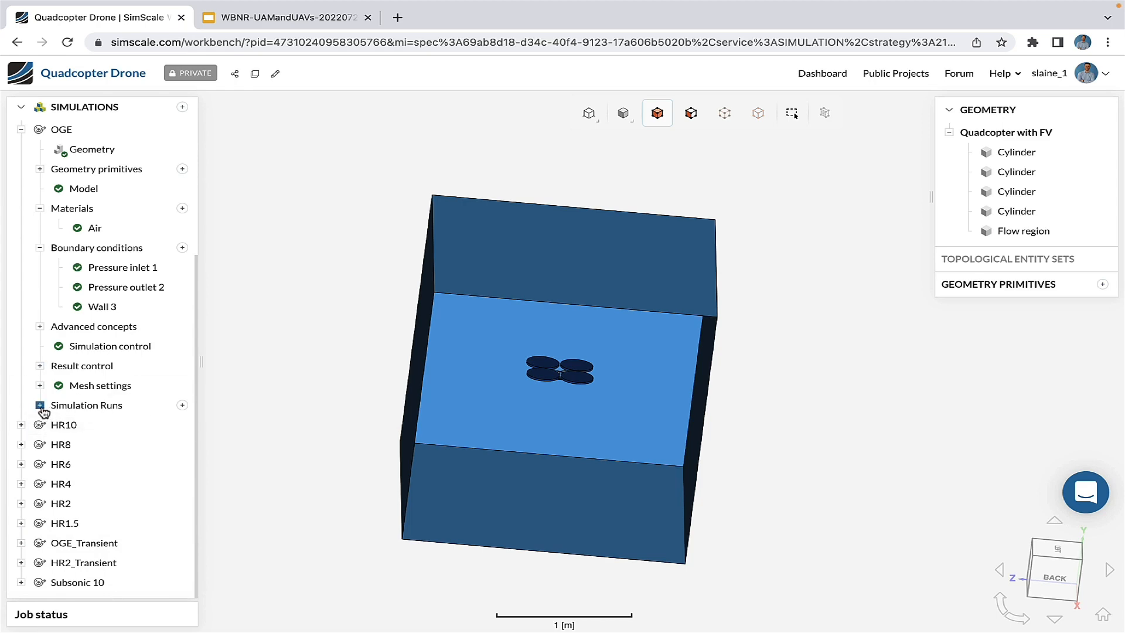
{"action": "left_click", "coordinate": [183, 406]}
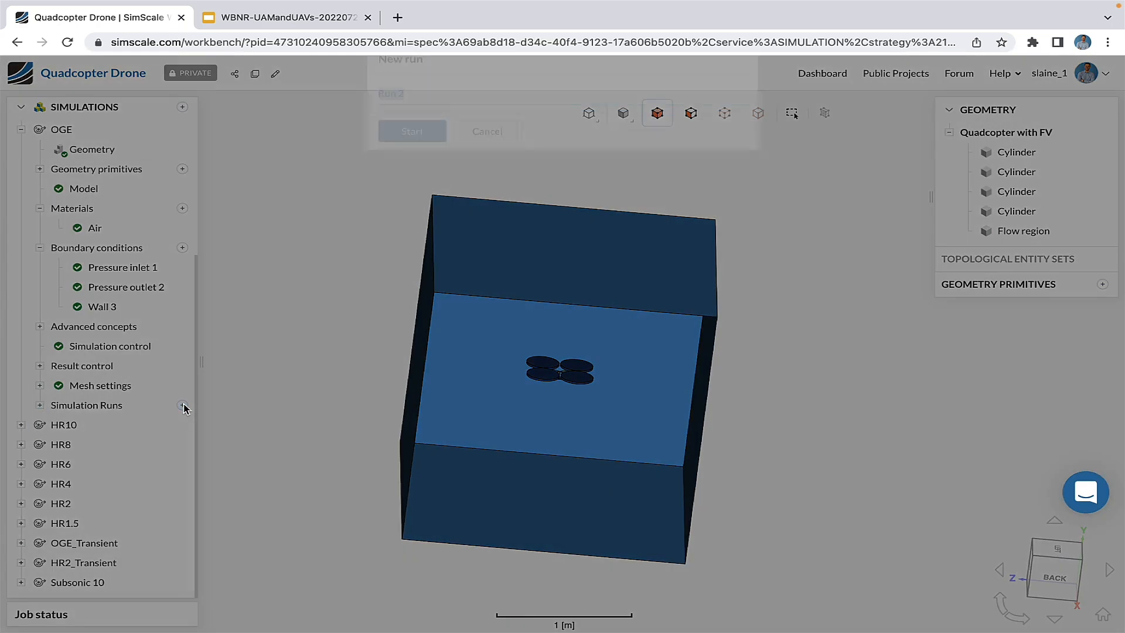
{"action": "left_click", "coordinate": [419, 211]}
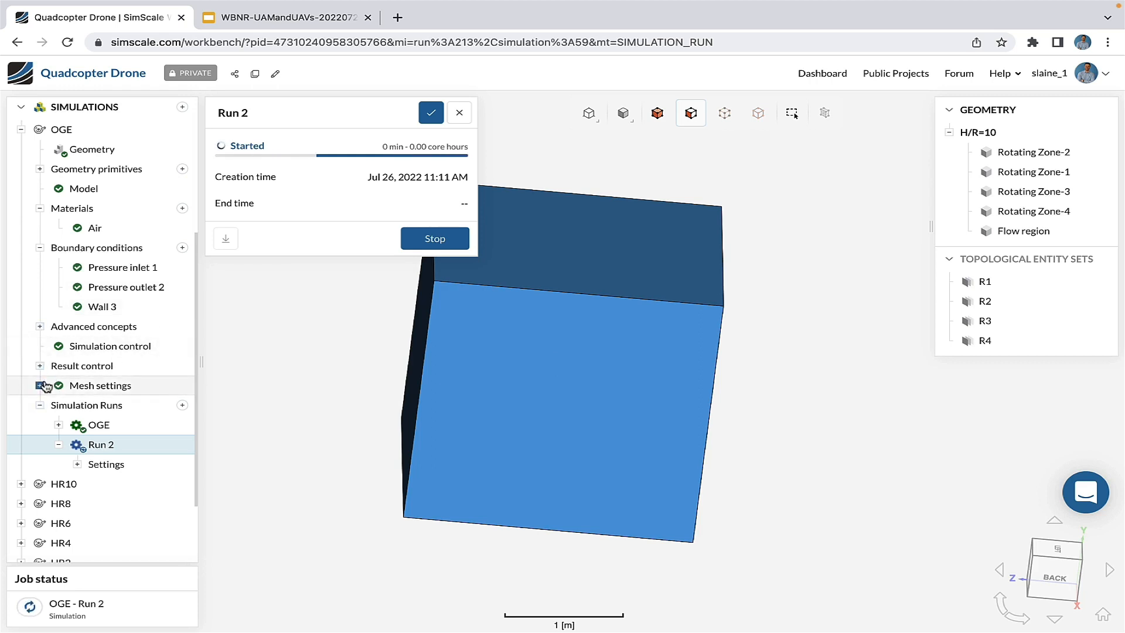
Step: Set the rotational velocity of the OGE simulation's MRF Rotor-1 and MRF Rotor-3 zones to 1200 rad/s
{"action": "left_click", "coordinate": [39, 327]}
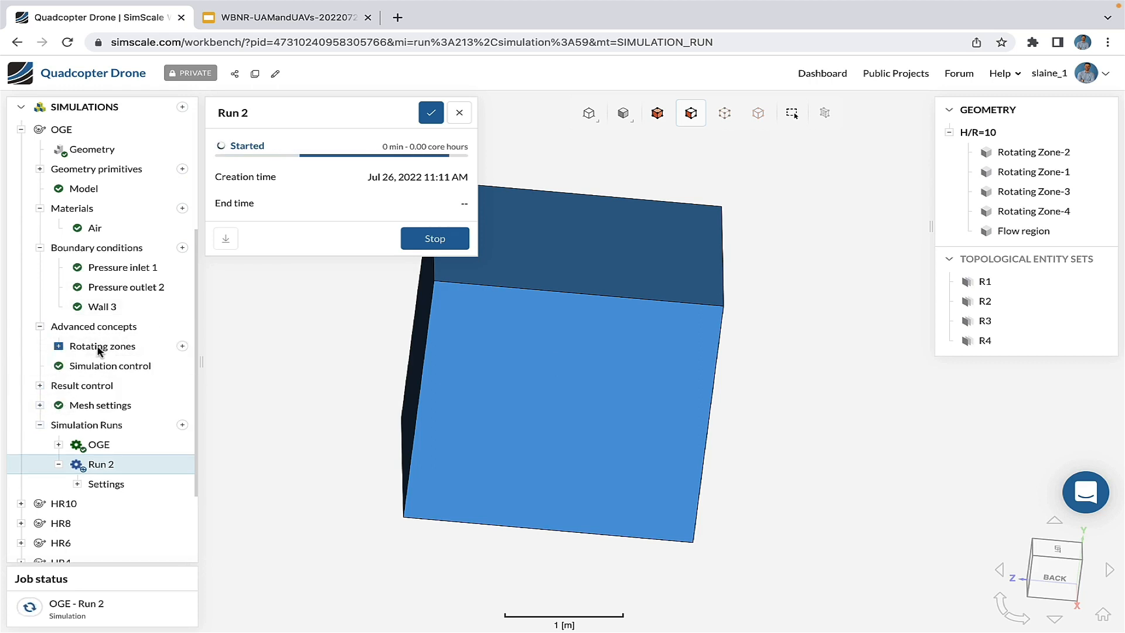
{"action": "left_click", "coordinate": [98, 348]}
{"action": "left_click", "coordinate": [126, 365]}
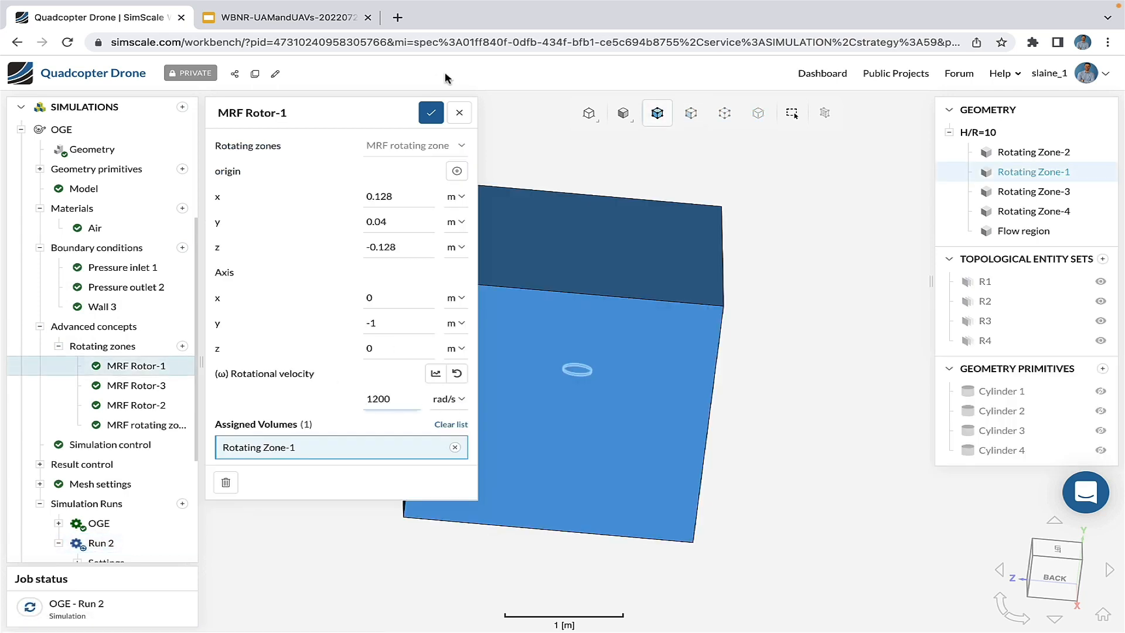
{"action": "left_click", "coordinate": [431, 112]}
{"action": "left_click", "coordinate": [156, 385]}
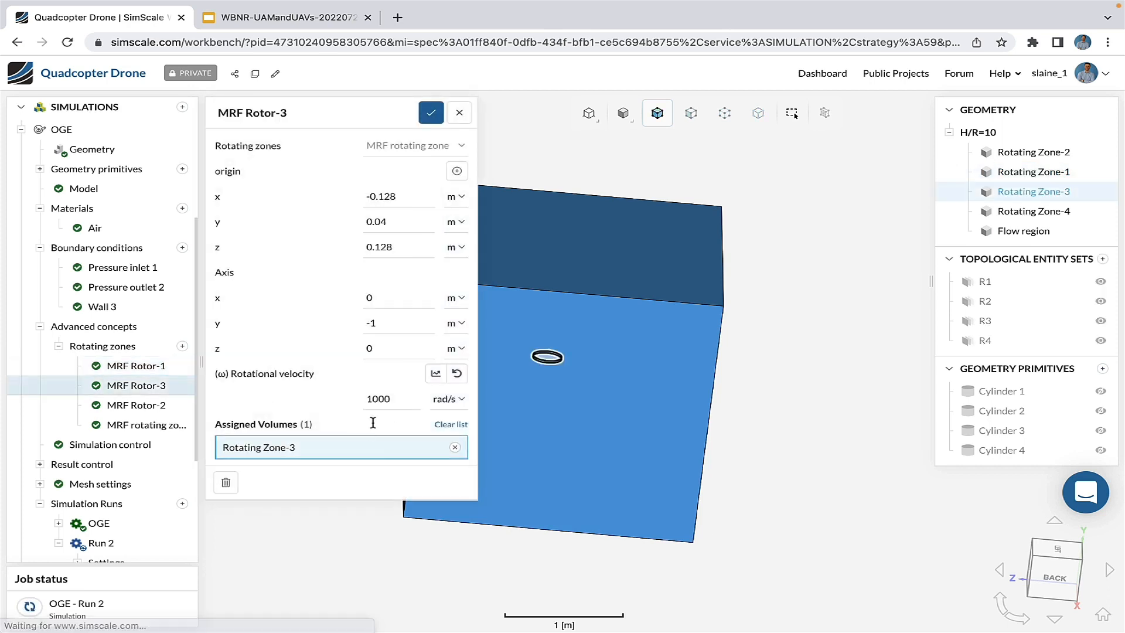
{"action": "double_click", "coordinate": [418, 403]}
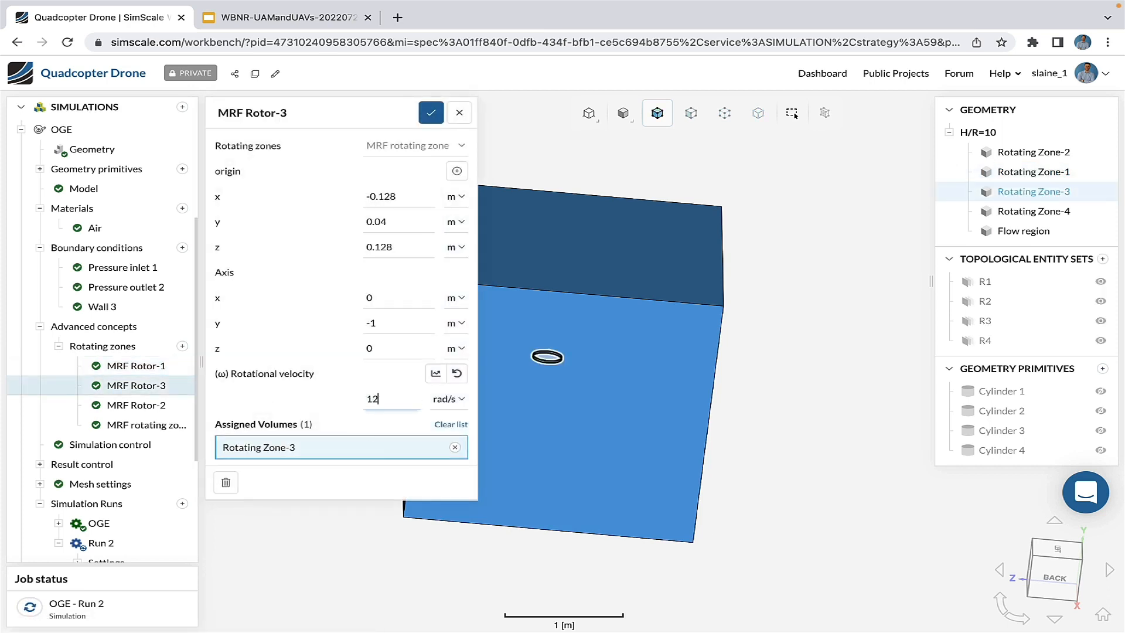
{"action": "left_click", "coordinate": [432, 118]}
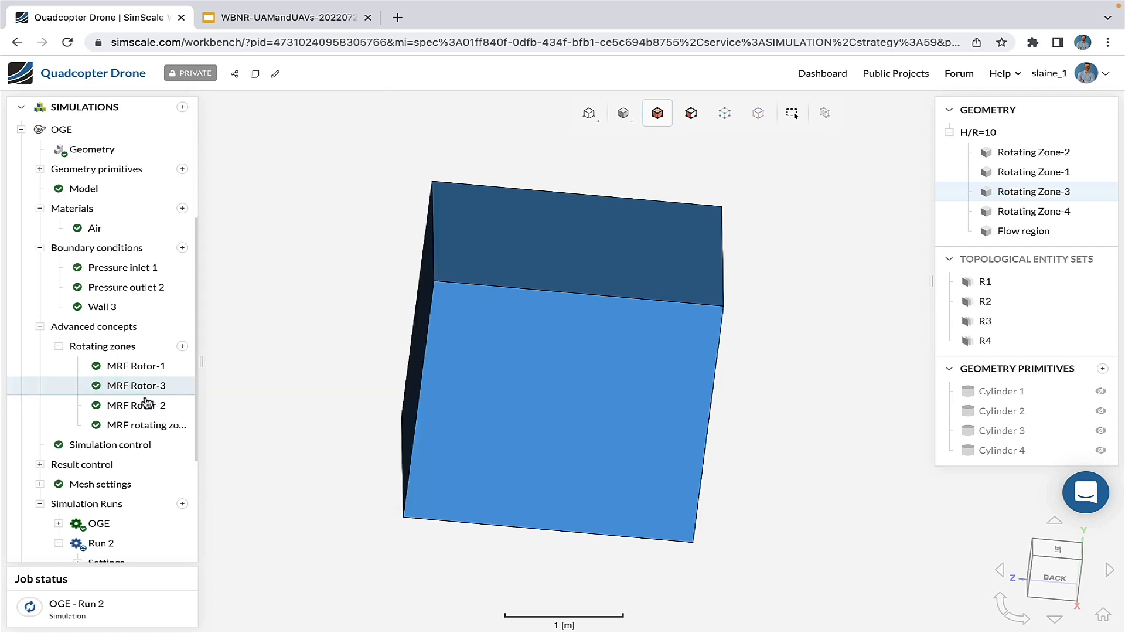
Step: Set the rotational velocity of the MRF Rotor-2 zone and MRF rotating zone 4 to 1200 rad/s
{"action": "left_click", "coordinate": [138, 405]}
{"action": "double_click", "coordinate": [414, 401]}
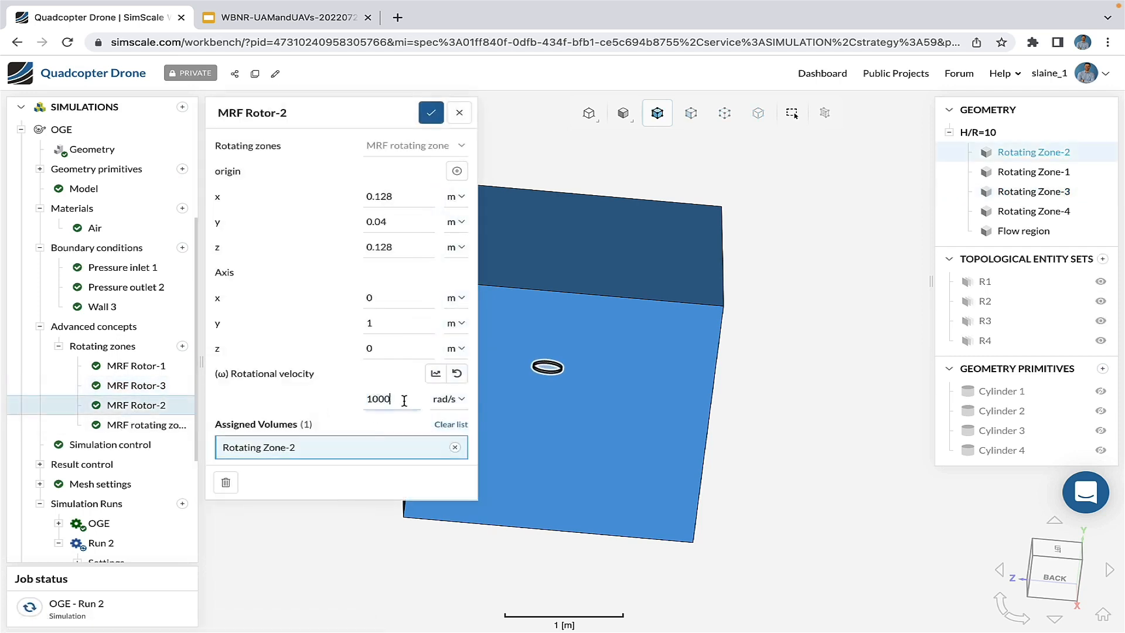
{"action": "type", "text": "1200"}
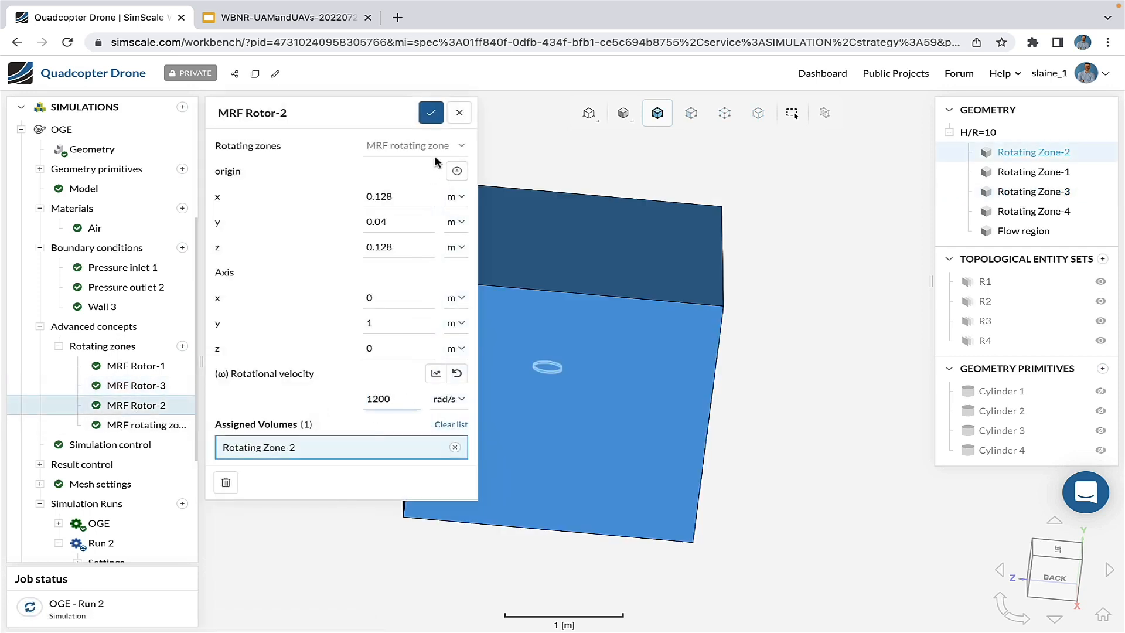
{"action": "left_click", "coordinate": [432, 113]}
{"action": "left_click", "coordinate": [135, 425]}
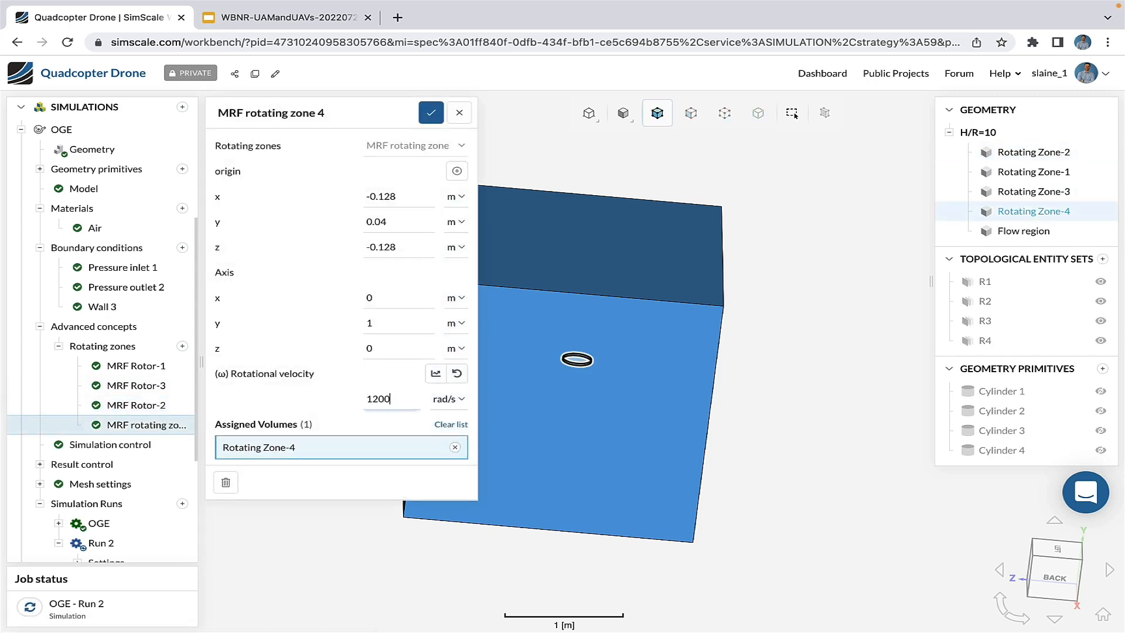
{"action": "left_click", "coordinate": [431, 113]}
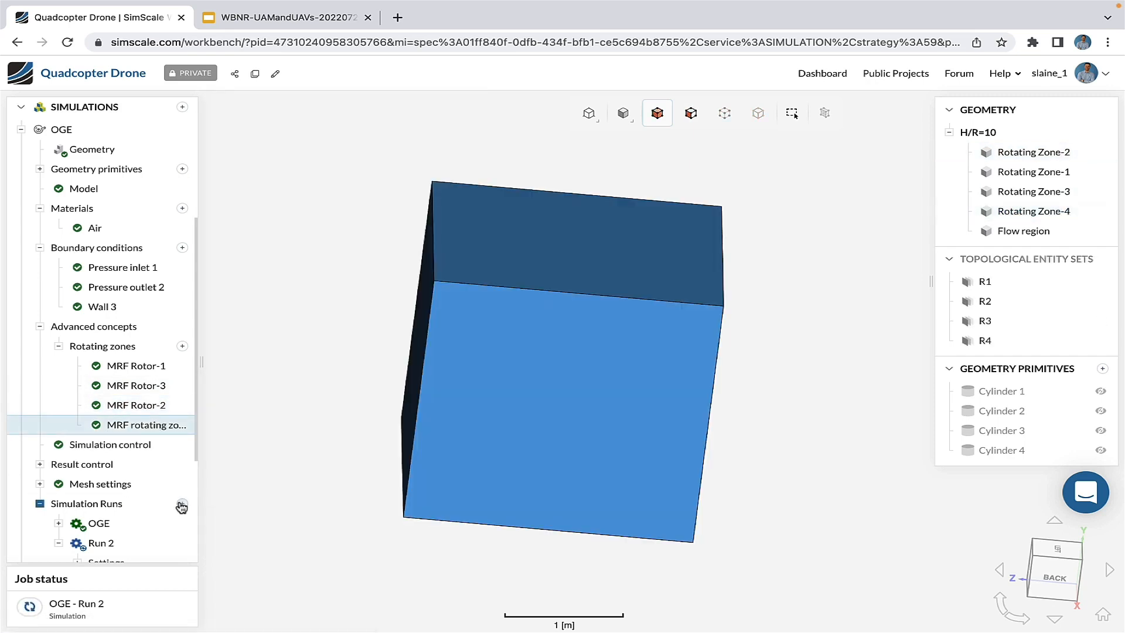
Step: Check the resource estimate for another OGE run with the updated rotor speeds and start it
{"action": "left_click", "coordinate": [182, 504]}
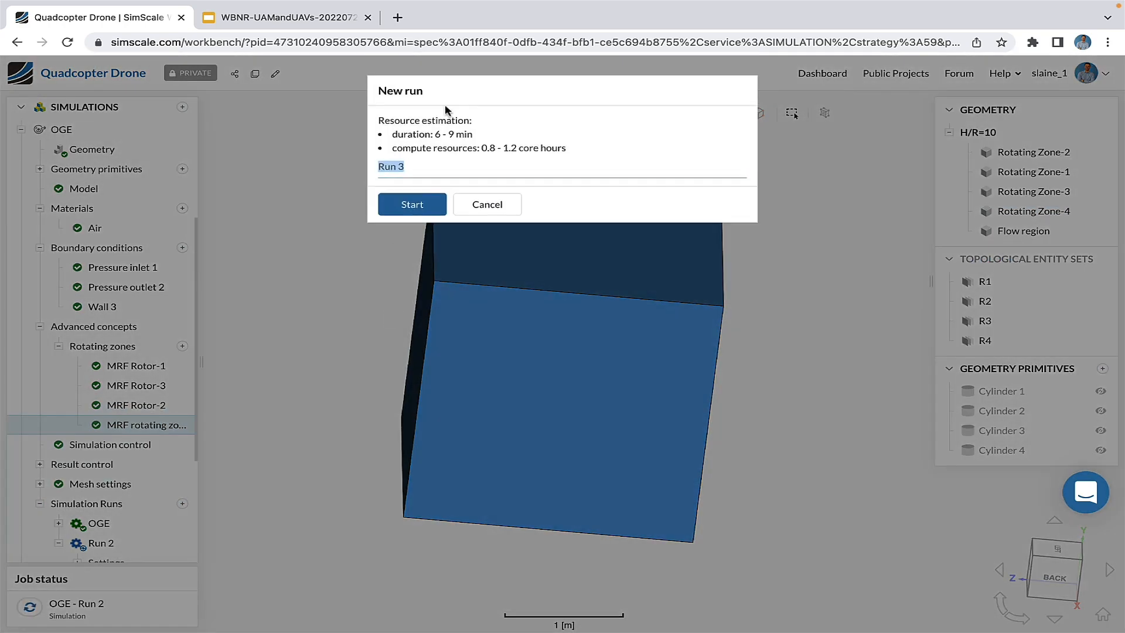
{"action": "left_click_drag", "start_coordinate": [435, 134], "coordinate": [473, 135]}
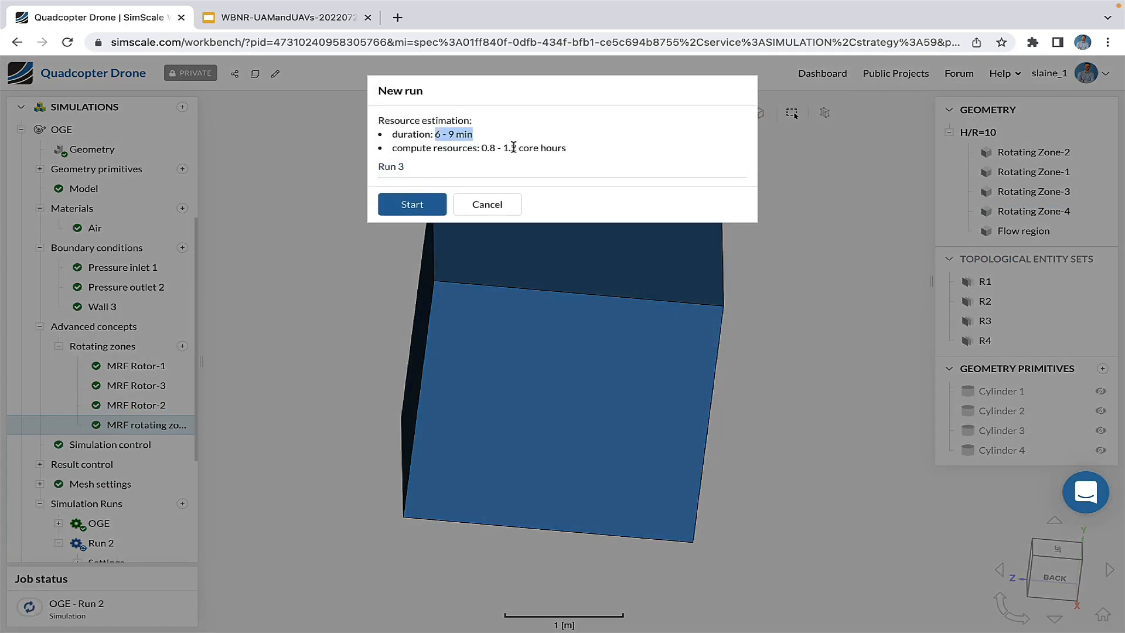
{"action": "left_click", "coordinate": [402, 216]}
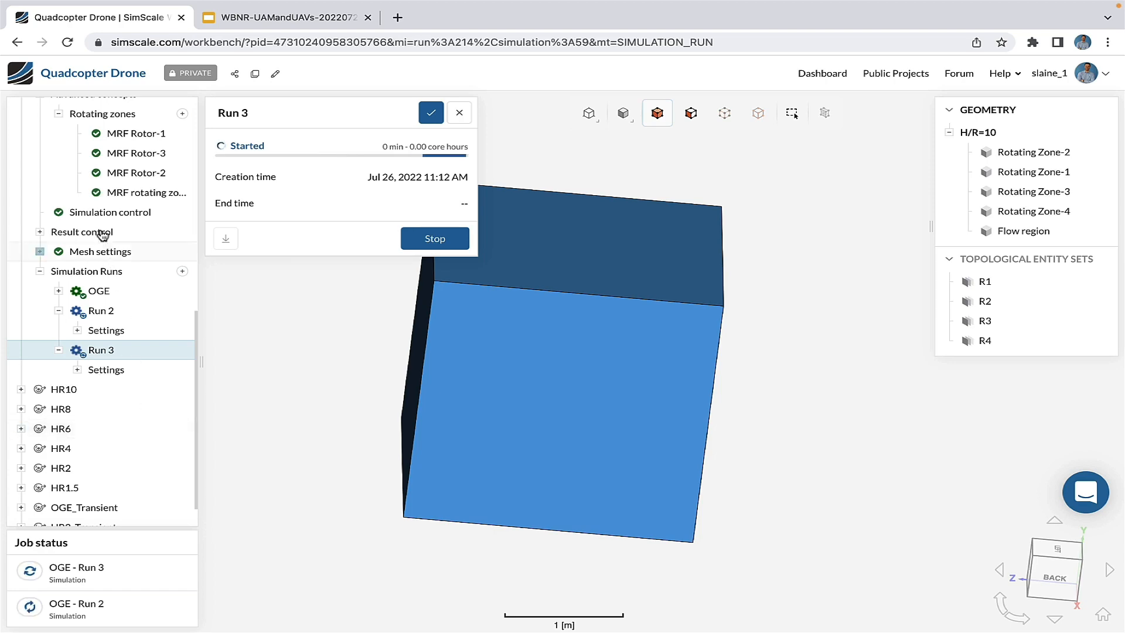
Step: Switch to the Google Slides deck and present the CFD Results slide on ground proximity and thrust
{"action": "left_click", "coordinate": [286, 16]}
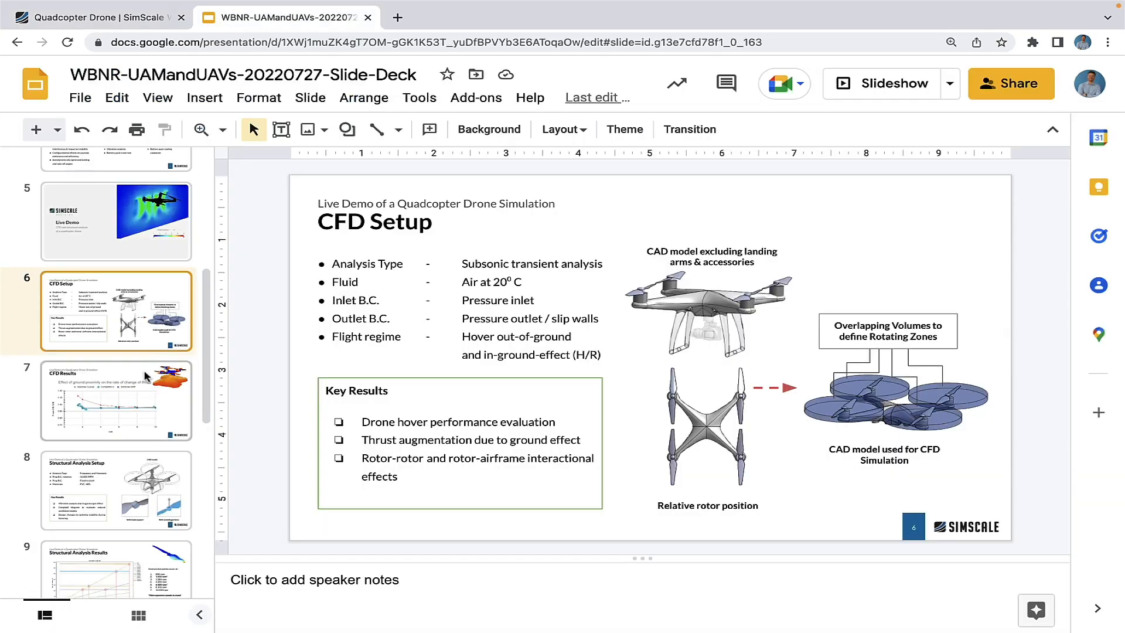
{"action": "left_click", "coordinate": [135, 389]}
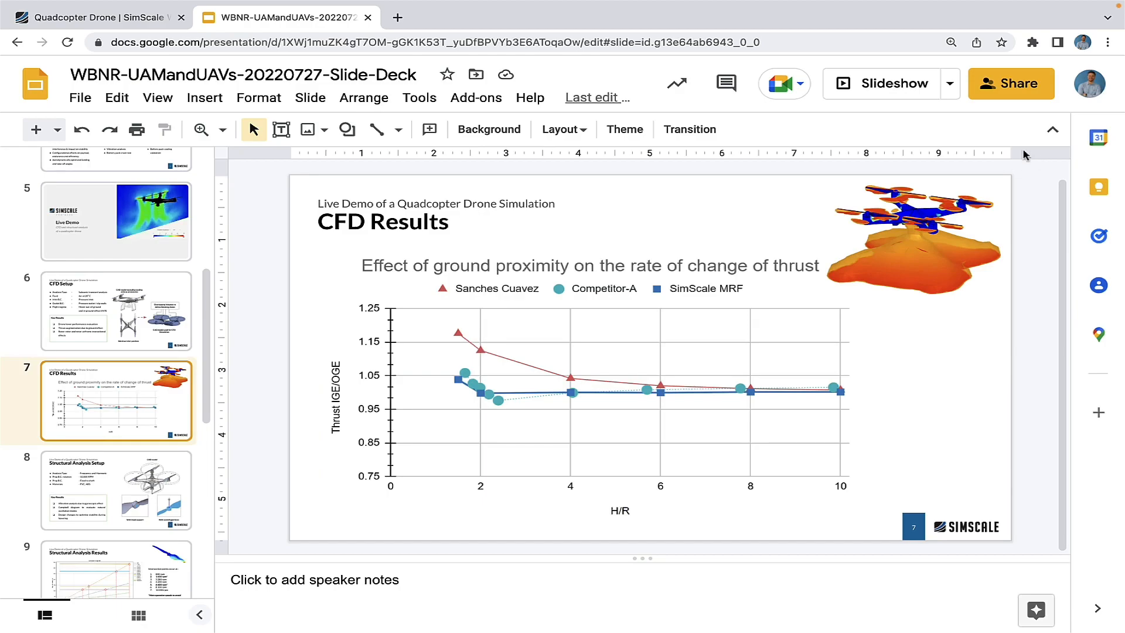
{"action": "left_click", "coordinate": [887, 85]}
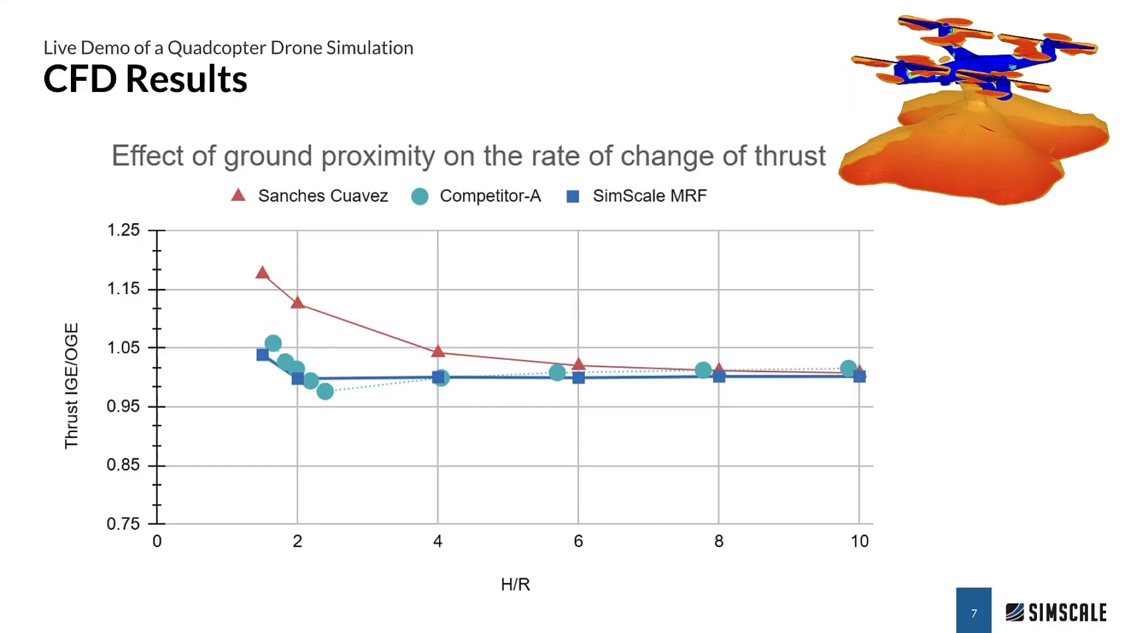
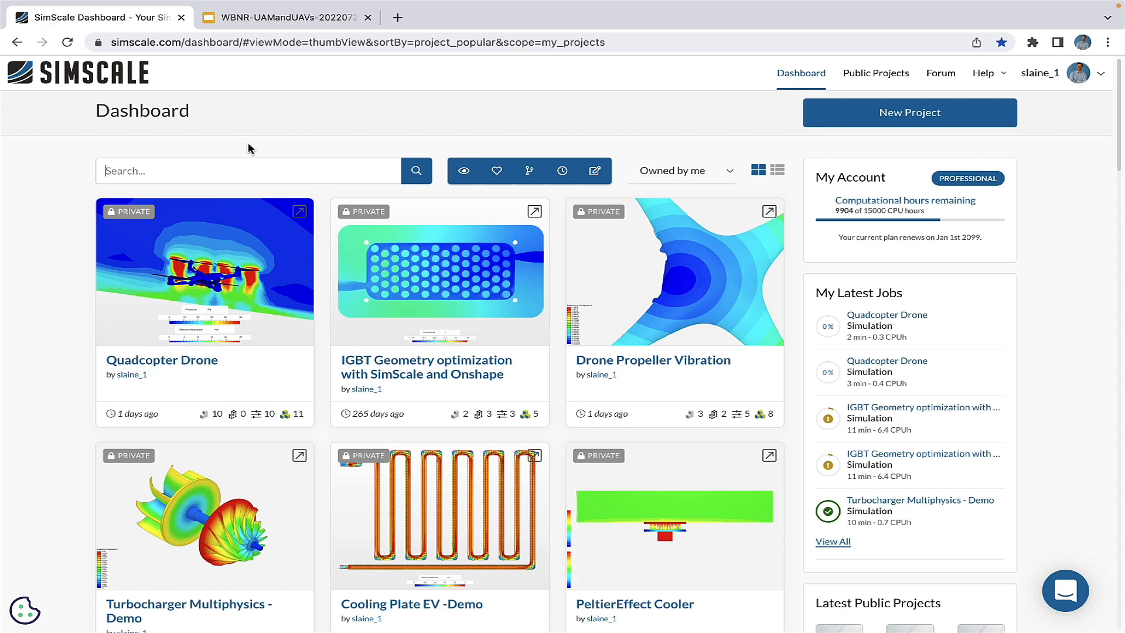
Step: Open the Drone Propeller Vibration project from the SimScale dashboard and expand its PVC frequency analysis
{"action": "left_click", "coordinate": [709, 270]}
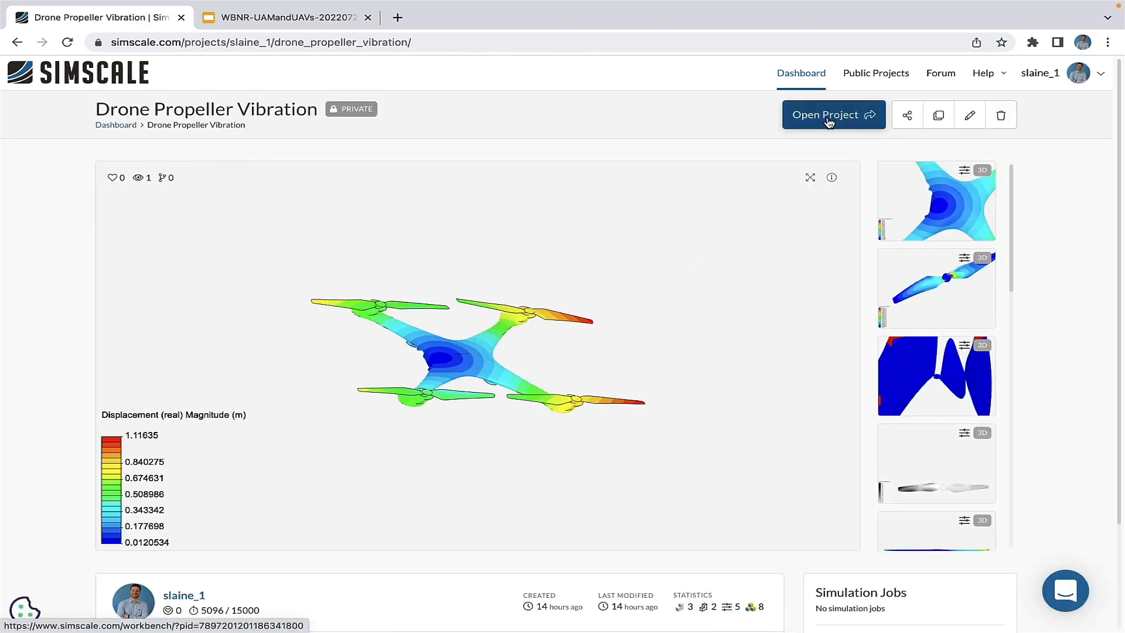
{"action": "left_click", "coordinate": [829, 123]}
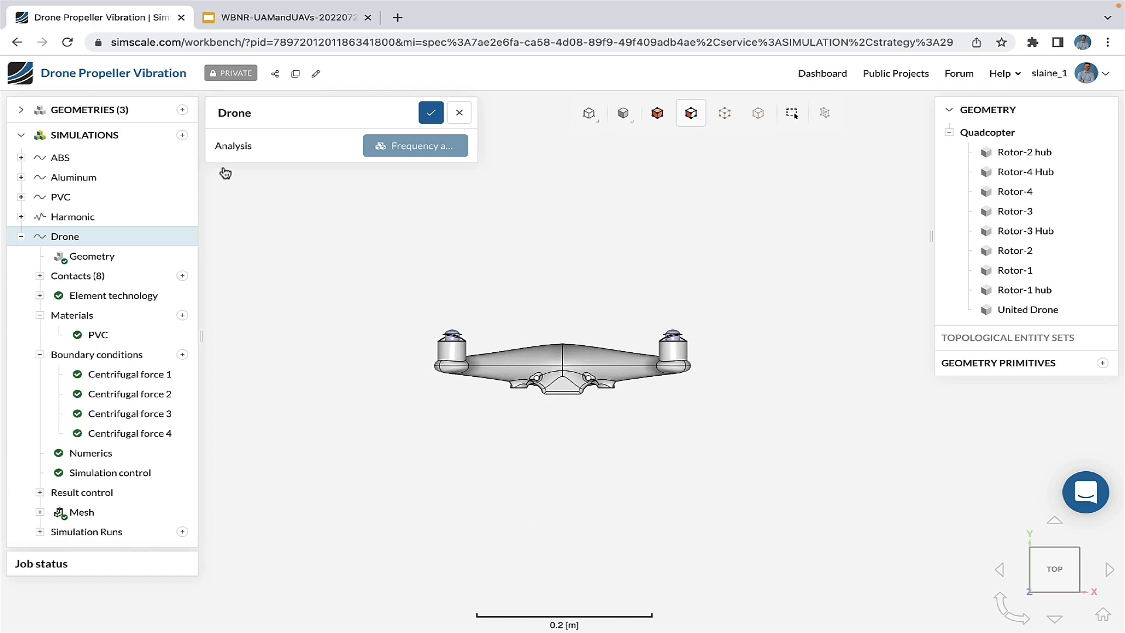
{"action": "left_click", "coordinate": [98, 198]}
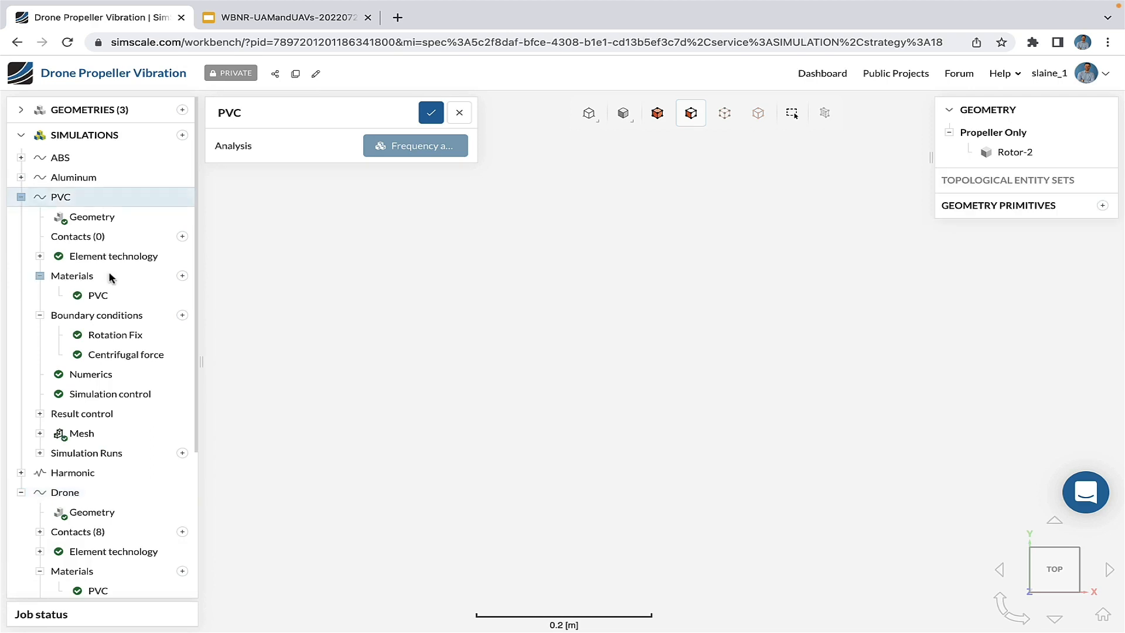
Step: Open the post-processing results of the PVC simulation's 10k RPM run and examine the propeller's displacement
{"action": "left_click", "coordinate": [117, 455]}
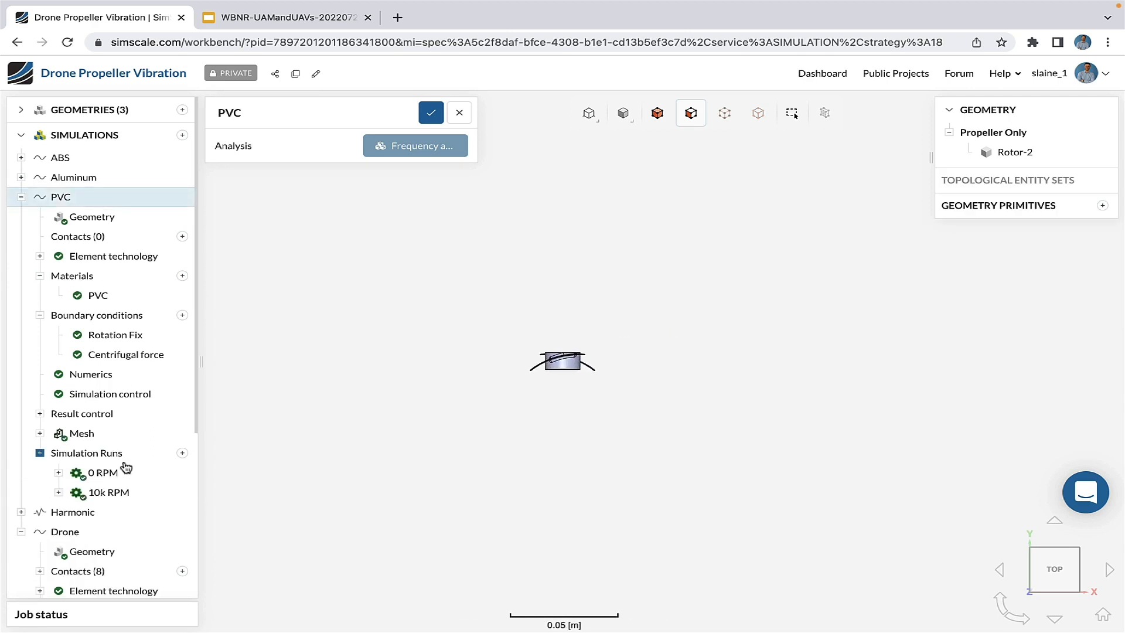
{"action": "left_click", "coordinate": [109, 493]}
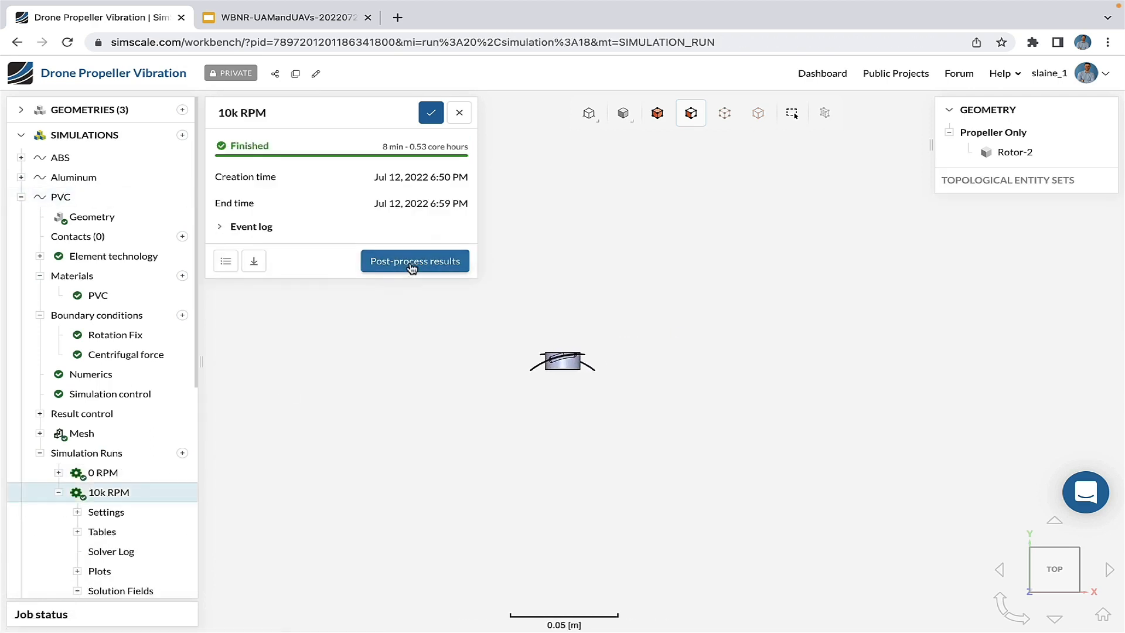
{"action": "left_click", "coordinate": [412, 262]}
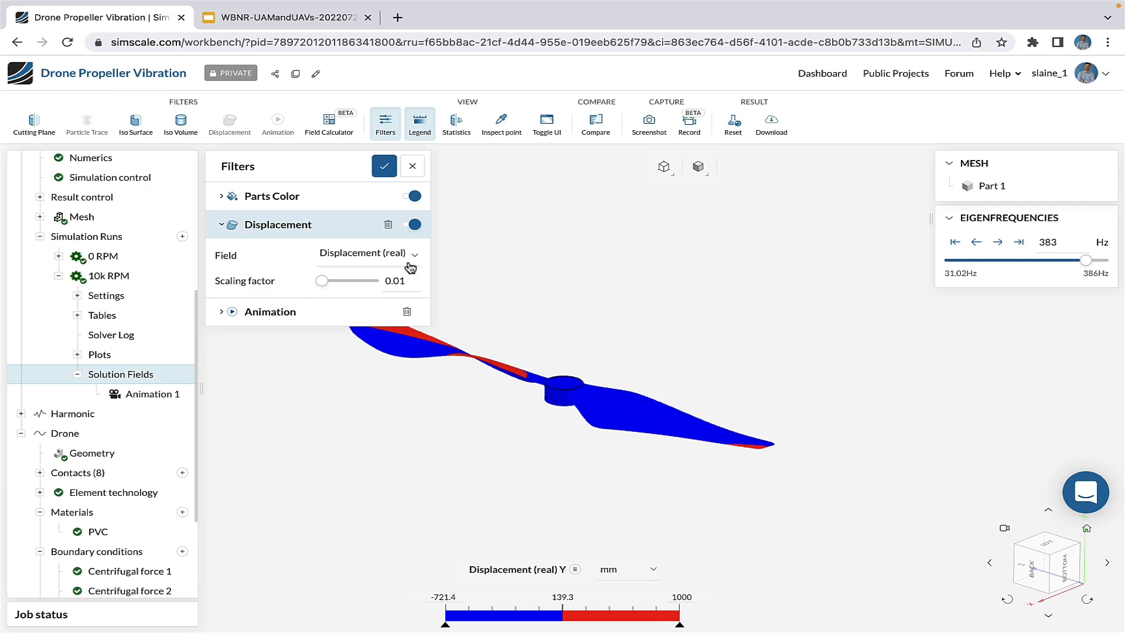
{"action": "left_click_drag", "start_coordinate": [603, 308], "coordinate": [611, 345]}
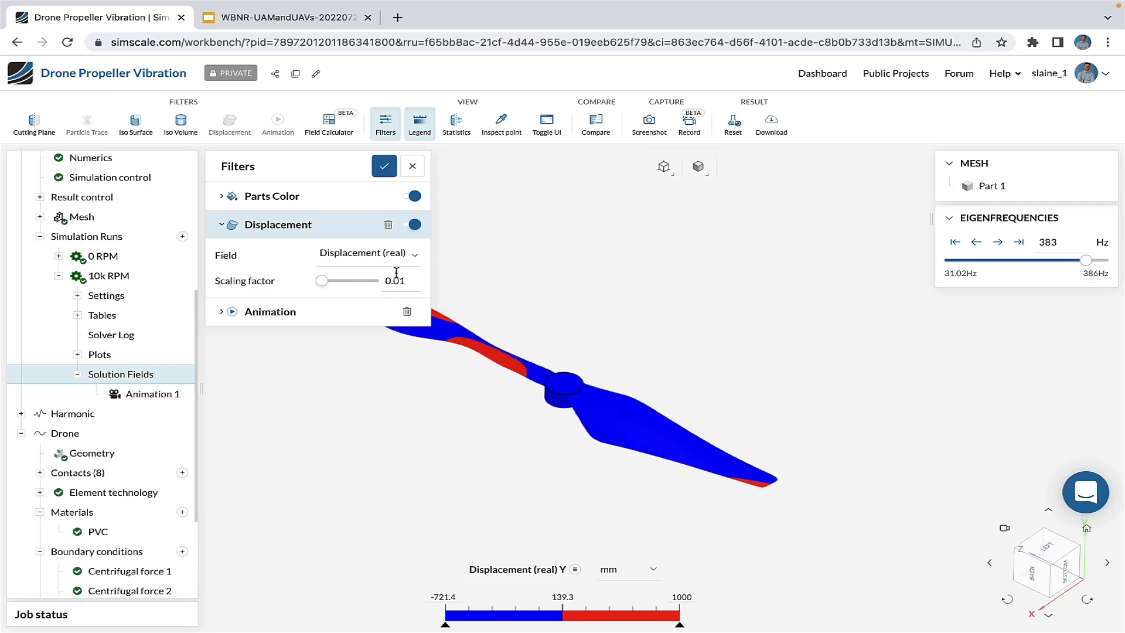
Step: Animate the 10k RPM propeller's mode shape at 383 Hz and step back through the eigenfrequencies to 161.5 Hz
{"action": "left_click", "coordinate": [223, 313]}
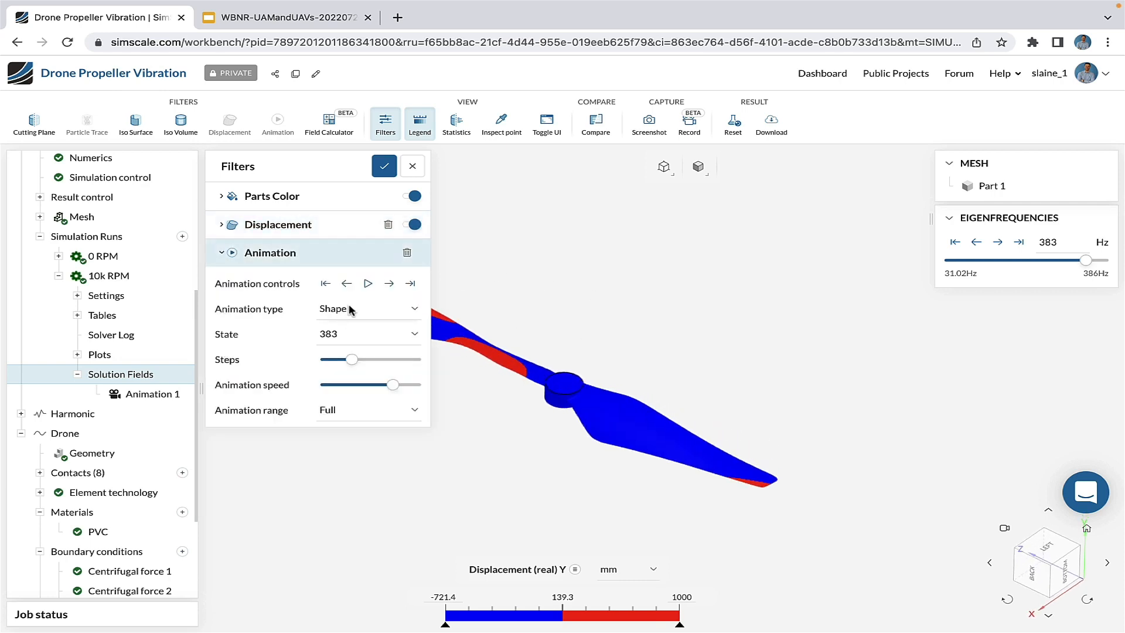
{"action": "left_click", "coordinate": [368, 284]}
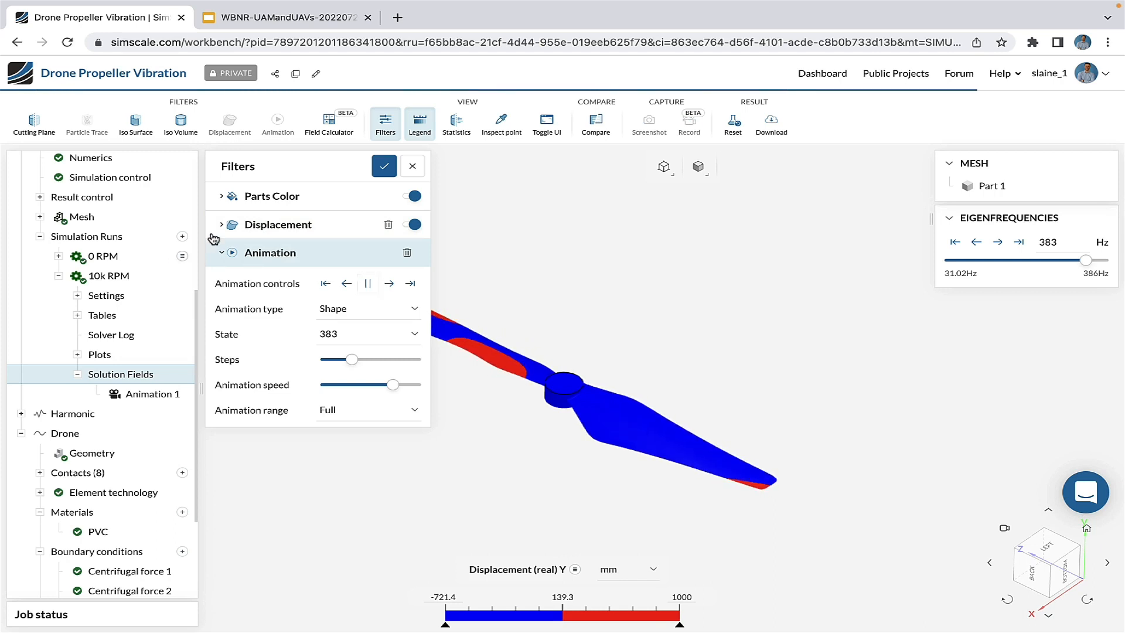
{"action": "left_click", "coordinate": [385, 166]}
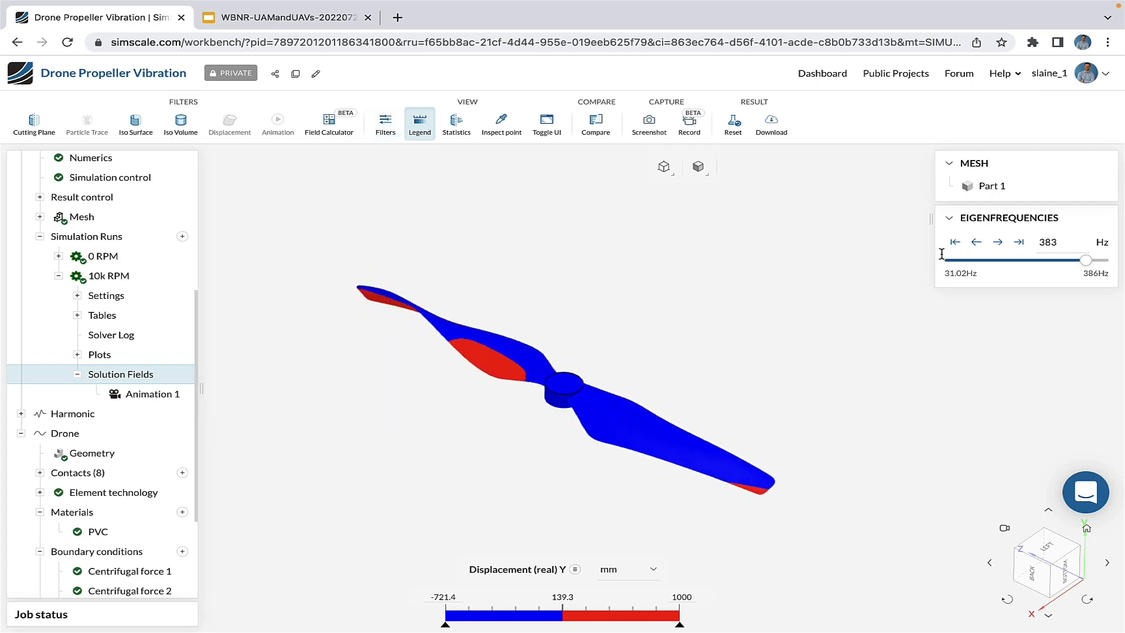
{"action": "left_click", "coordinate": [976, 242]}
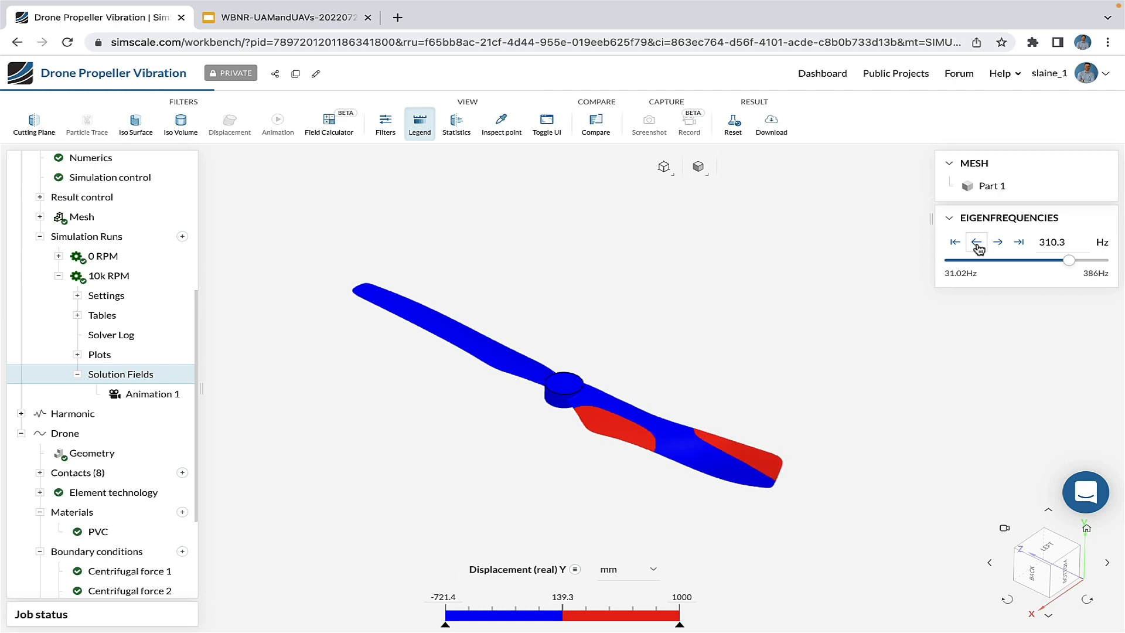
{"action": "left_click", "coordinate": [976, 242]}
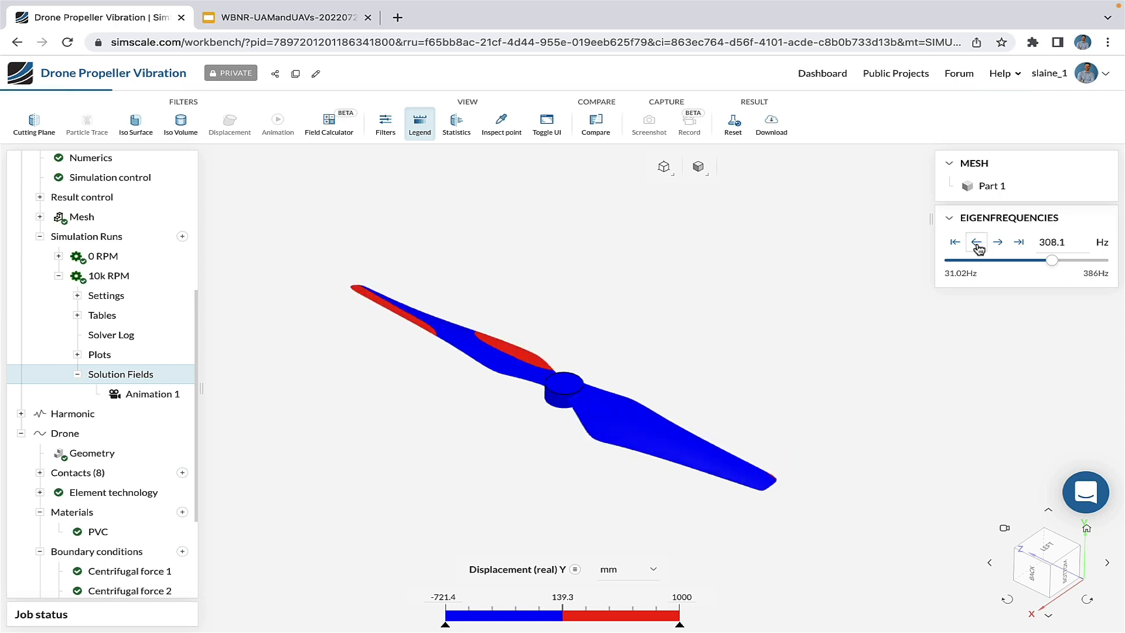
{"action": "left_click", "coordinate": [977, 242]}
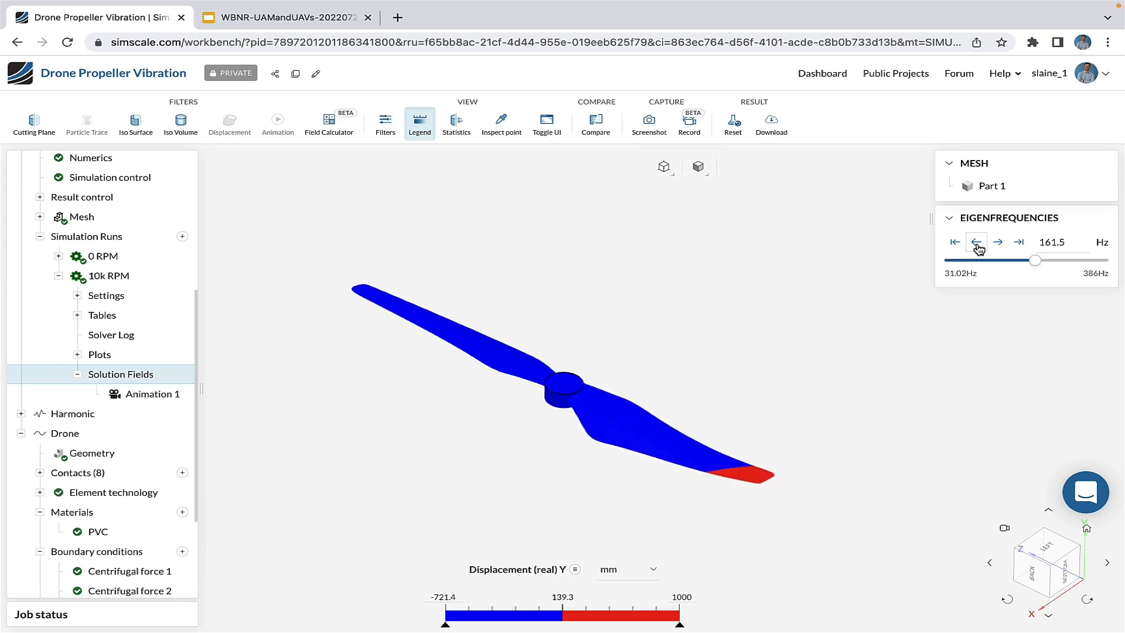
Step: Expand the Harmonic simulation and open the post-processing results of its Prop Harmonic Analysis run
{"action": "left_click", "coordinate": [21, 413]}
{"action": "scroll", "coordinate": [156, 521], "scroll_direction": "down", "scroll_amount": 3}
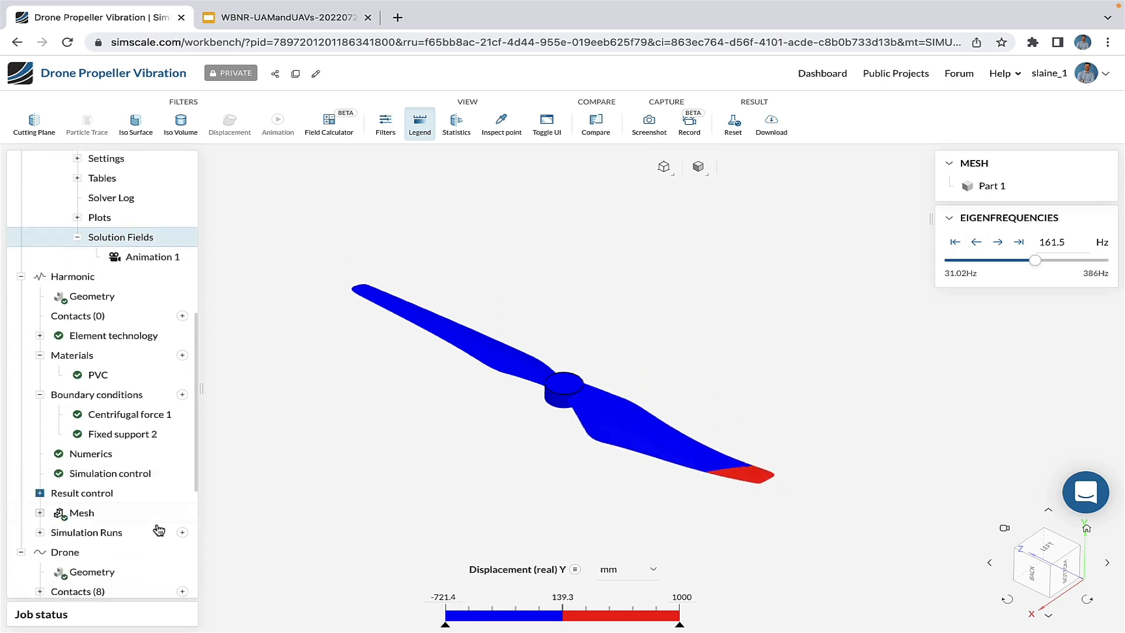
{"action": "left_click", "coordinate": [117, 490]}
{"action": "left_click", "coordinate": [85, 511]}
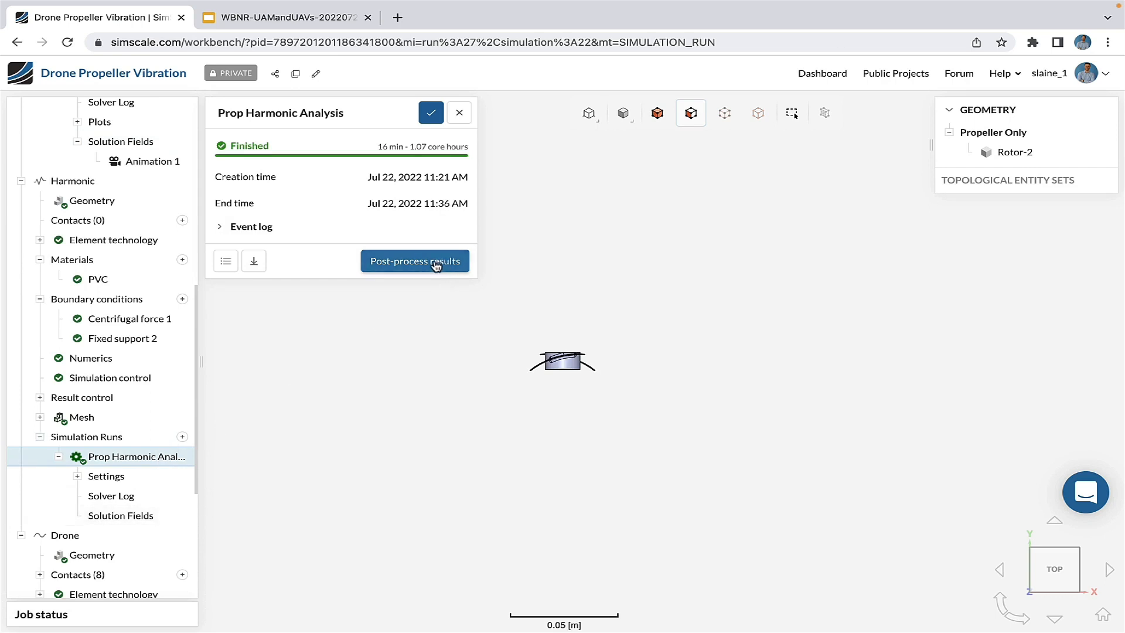
{"action": "left_click", "coordinate": [436, 265]}
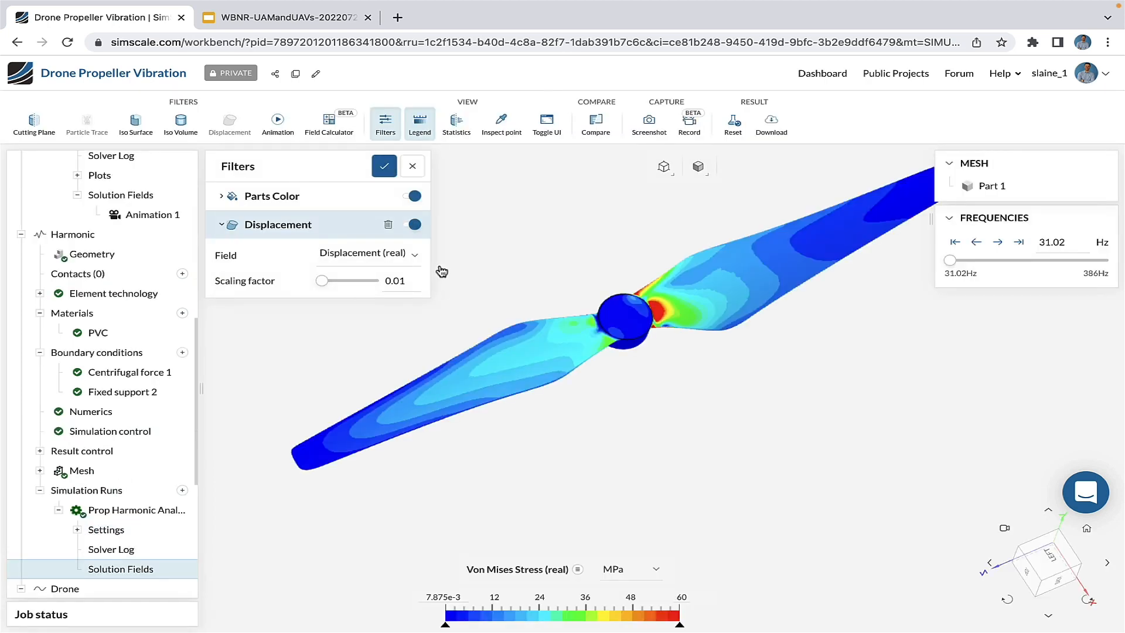
Step: Compare the propeller's von Mises stress at 160.9 Hz and 31.02 Hz near the hub, capping the stress legend at 60 MPa
{"action": "left_click_drag", "start_coordinate": [554, 350], "coordinate": [404, 354]}
{"action": "scroll", "coordinate": [607, 306], "scroll_direction": "up", "scroll_amount": 4}
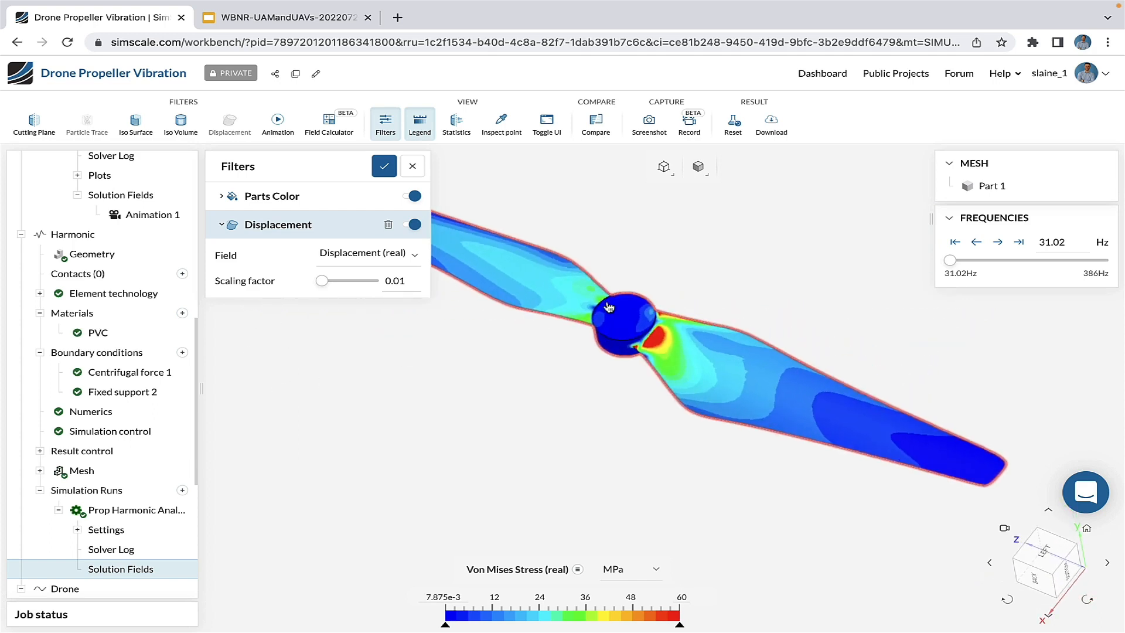
{"action": "left_click_drag", "start_coordinate": [950, 260], "coordinate": [1021, 262]}
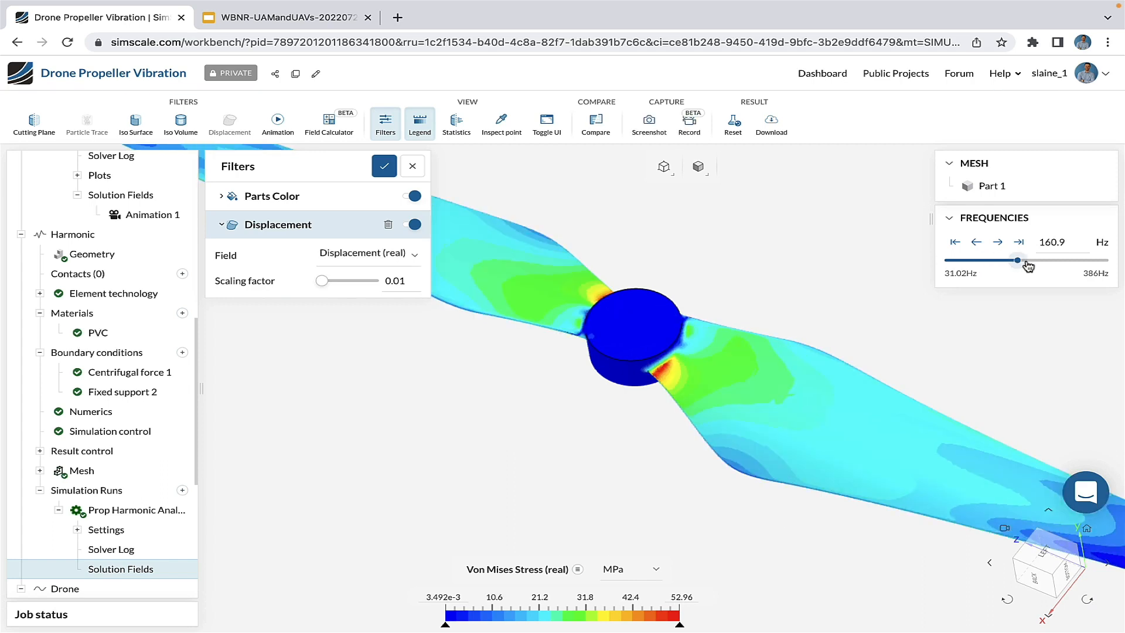
{"action": "left_click_drag", "start_coordinate": [1029, 263], "coordinate": [949, 263]}
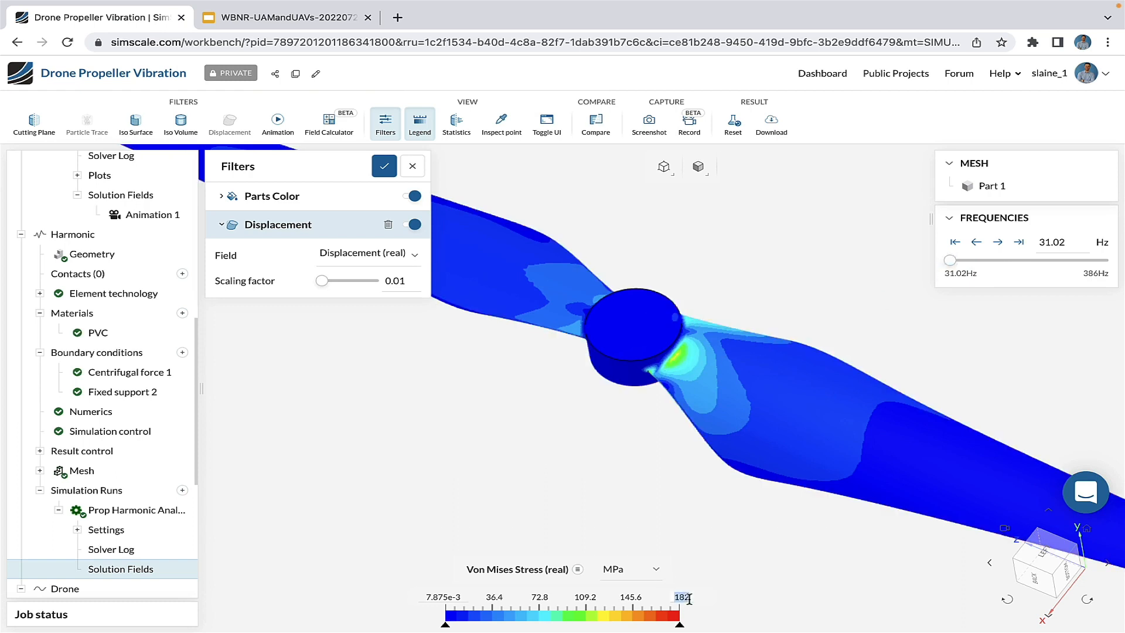
{"action": "key", "text": "Return"}
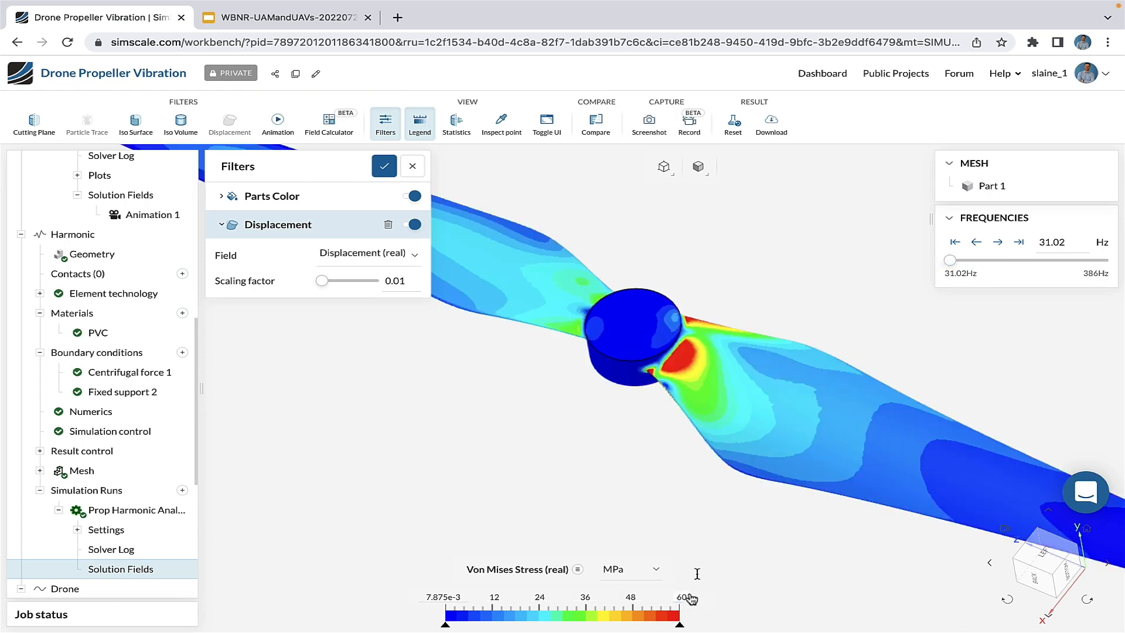
{"action": "scroll", "coordinate": [695, 369], "scroll_direction": "up", "scroll_amount": 5}
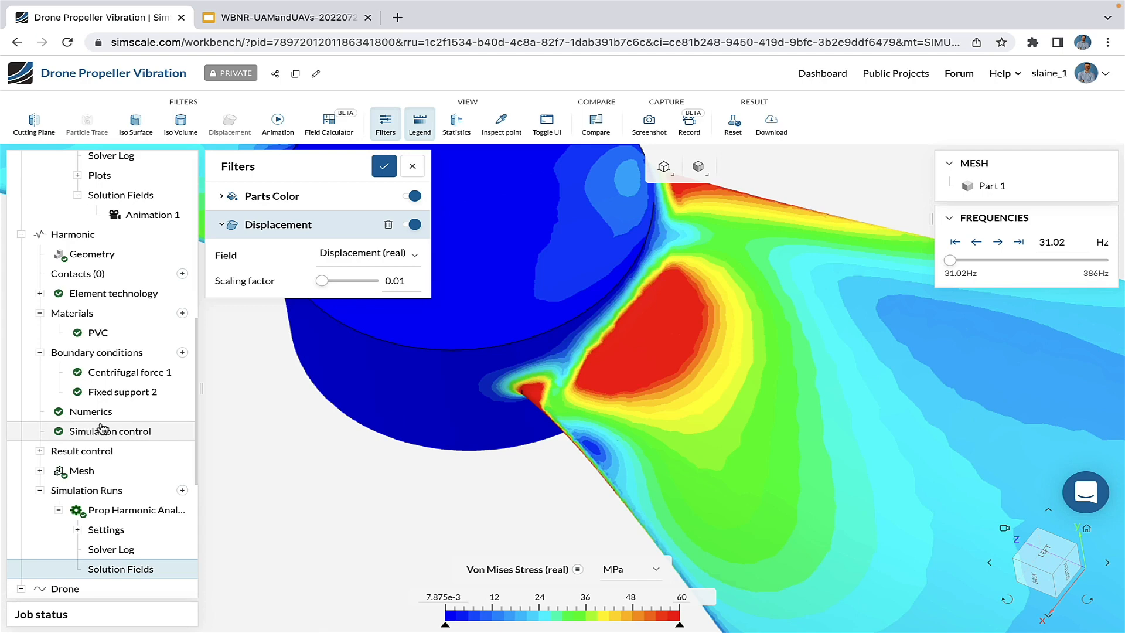
Step: Review the Drone simulation's Quadcopter geometry and open the post-processing results of its Drone Frequency Analysis run
{"action": "scroll", "coordinate": [106, 381], "scroll_direction": "down", "scroll_amount": 5}
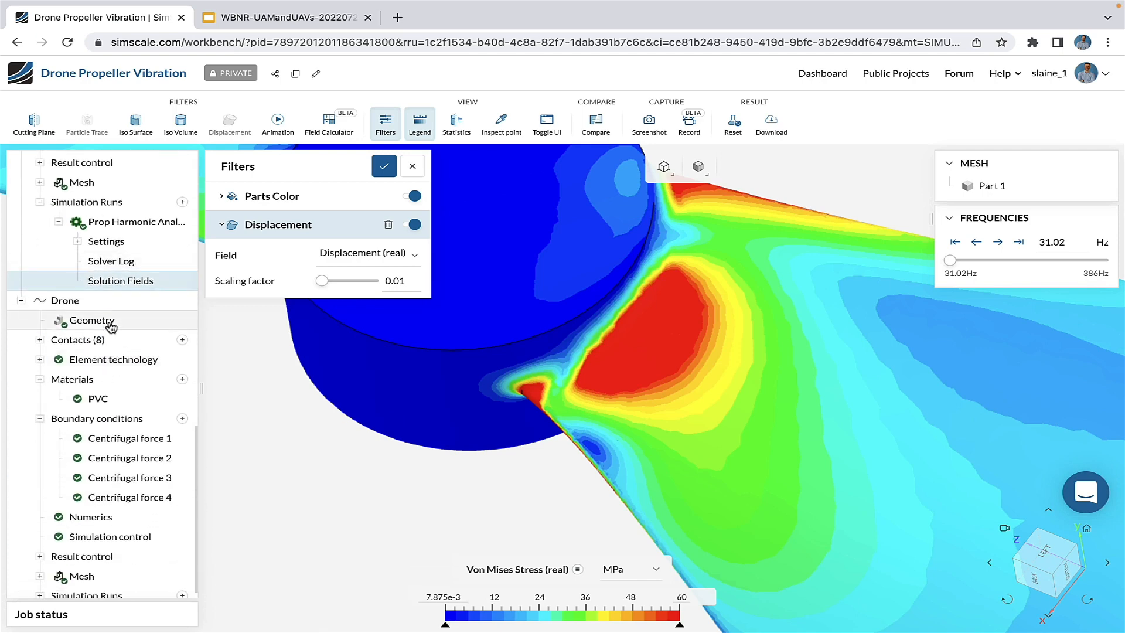
{"action": "scroll", "coordinate": [113, 532], "scroll_direction": "down", "scroll_amount": 1}
{"action": "left_click", "coordinate": [88, 307]}
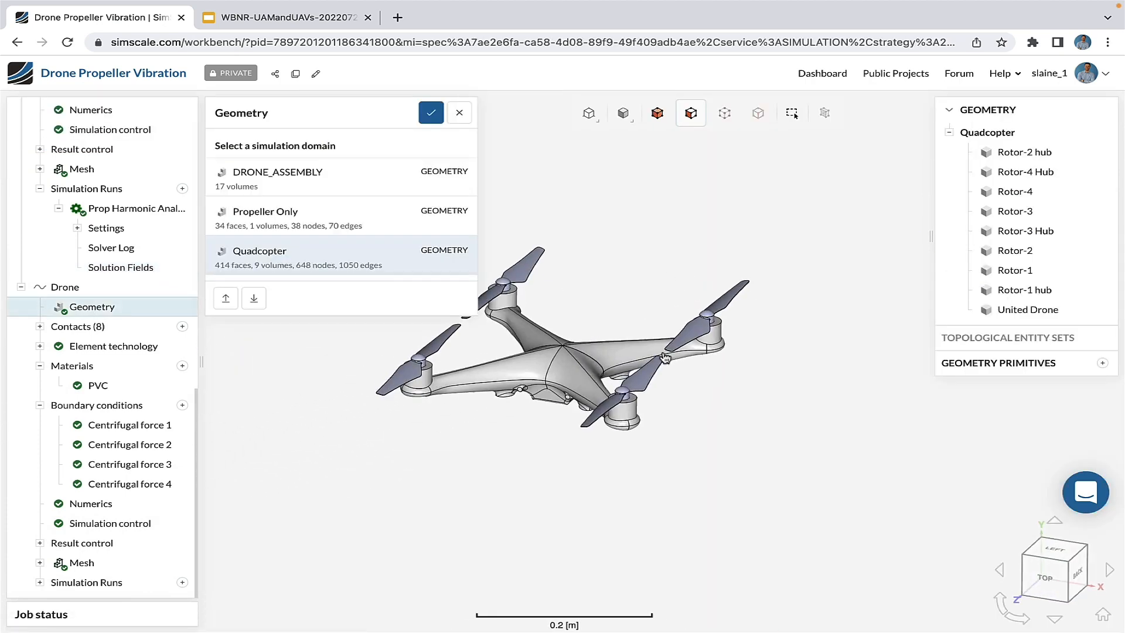
{"action": "left_click", "coordinate": [432, 113]}
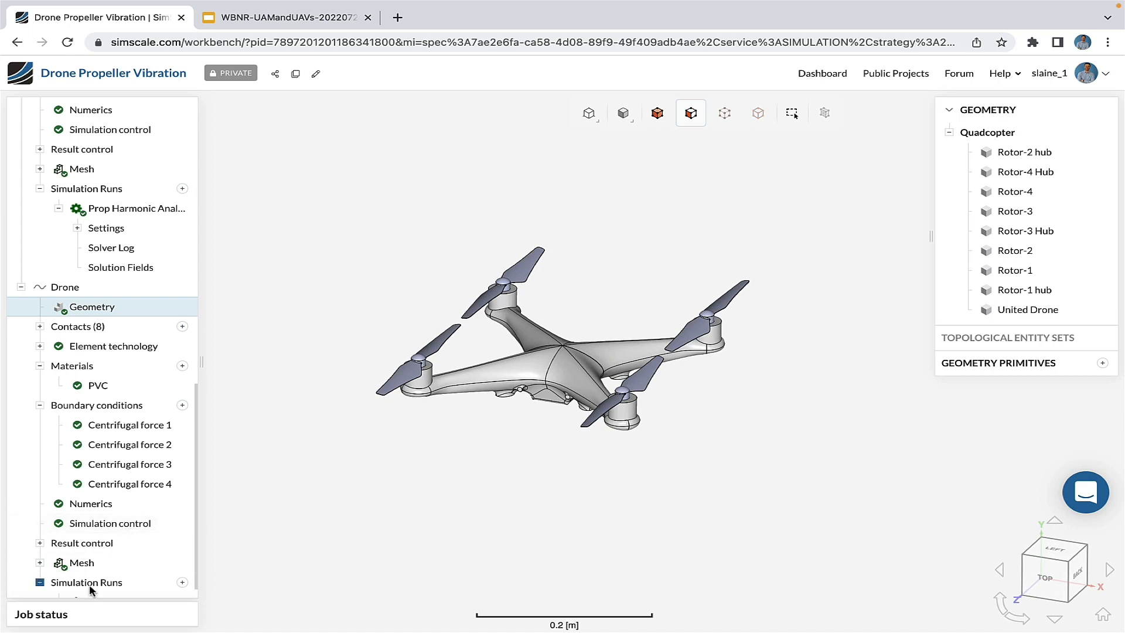
{"action": "left_click", "coordinate": [109, 583]}
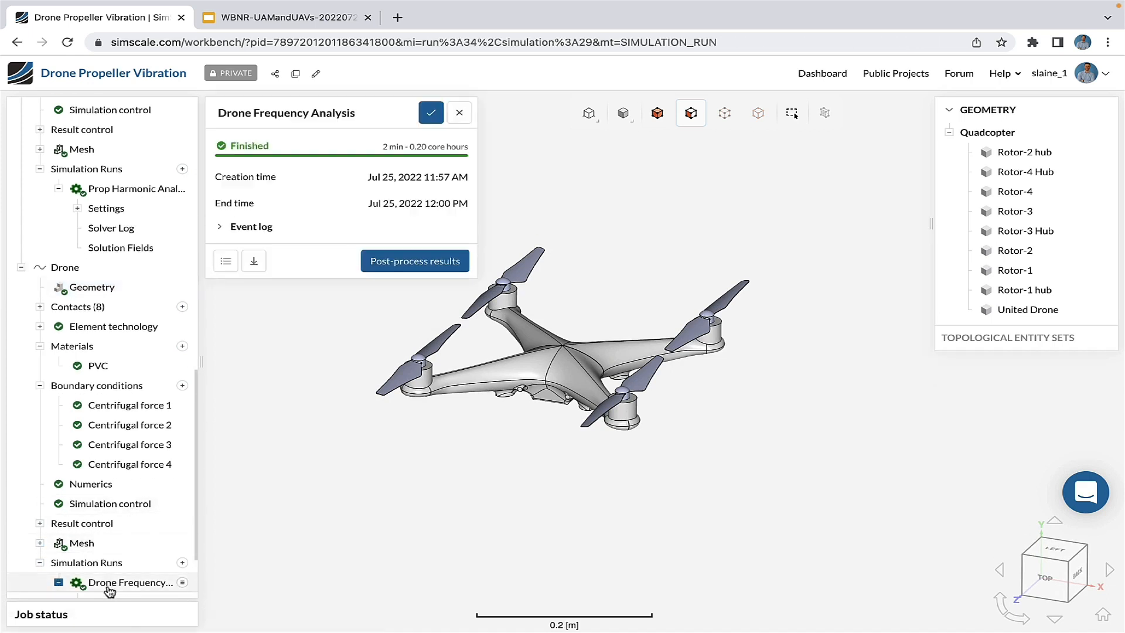
{"action": "left_click", "coordinate": [390, 264]}
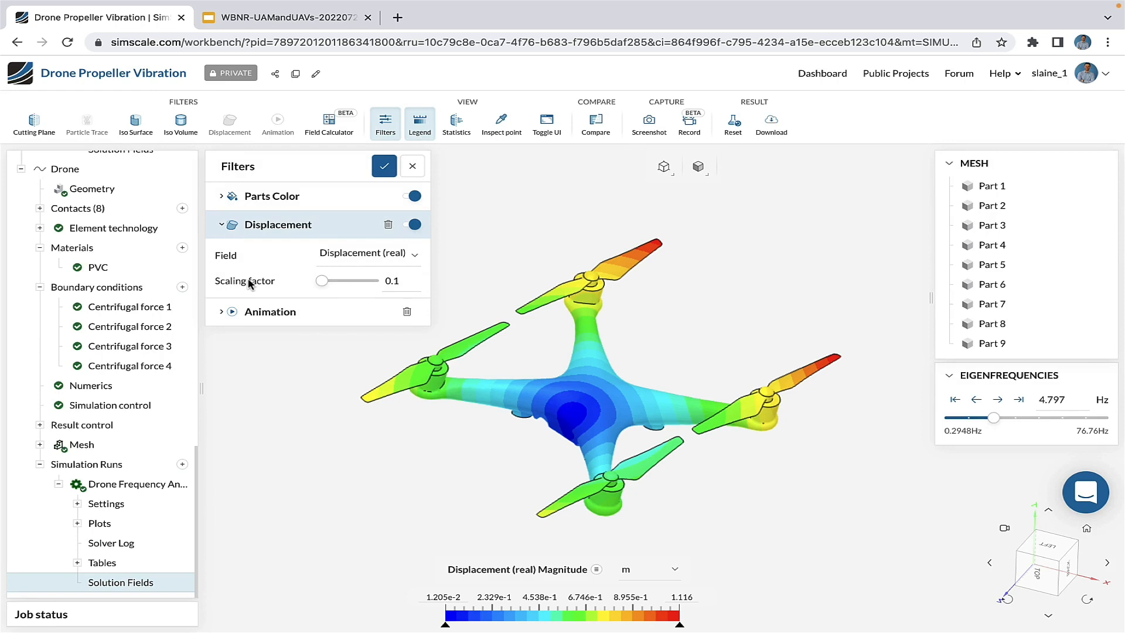
Step: Animate the drone's mode shape at 4.797 Hz and switch the animated result to the 0.2948 Hz eigenfrequency
{"action": "left_click", "coordinate": [218, 312]}
{"action": "left_click", "coordinate": [366, 292]}
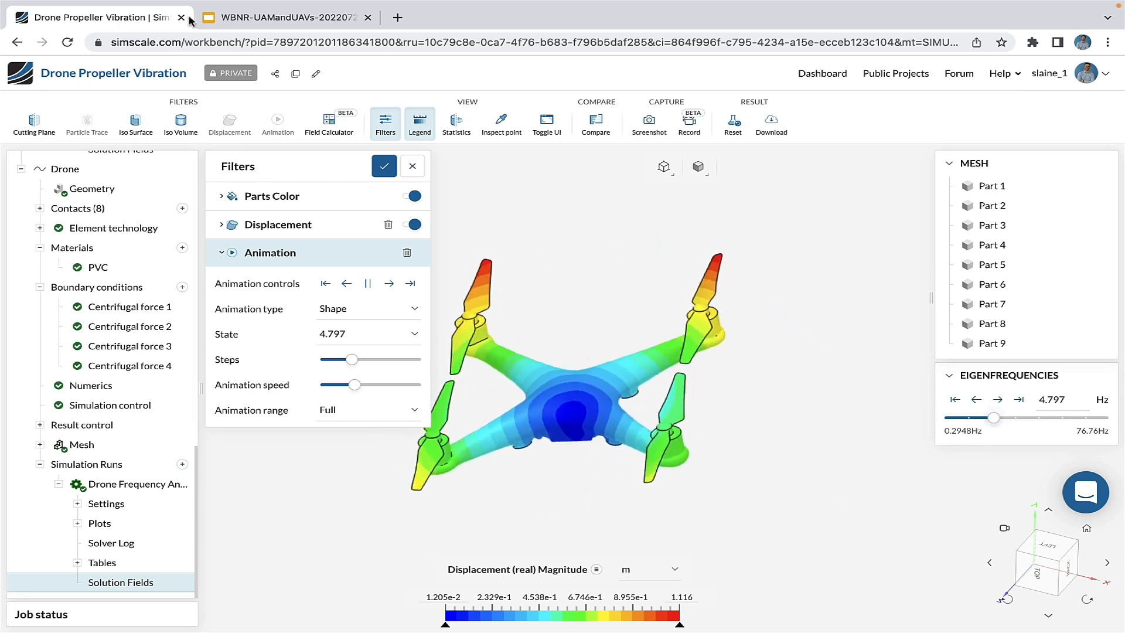
{"action": "left_click", "coordinate": [386, 168]}
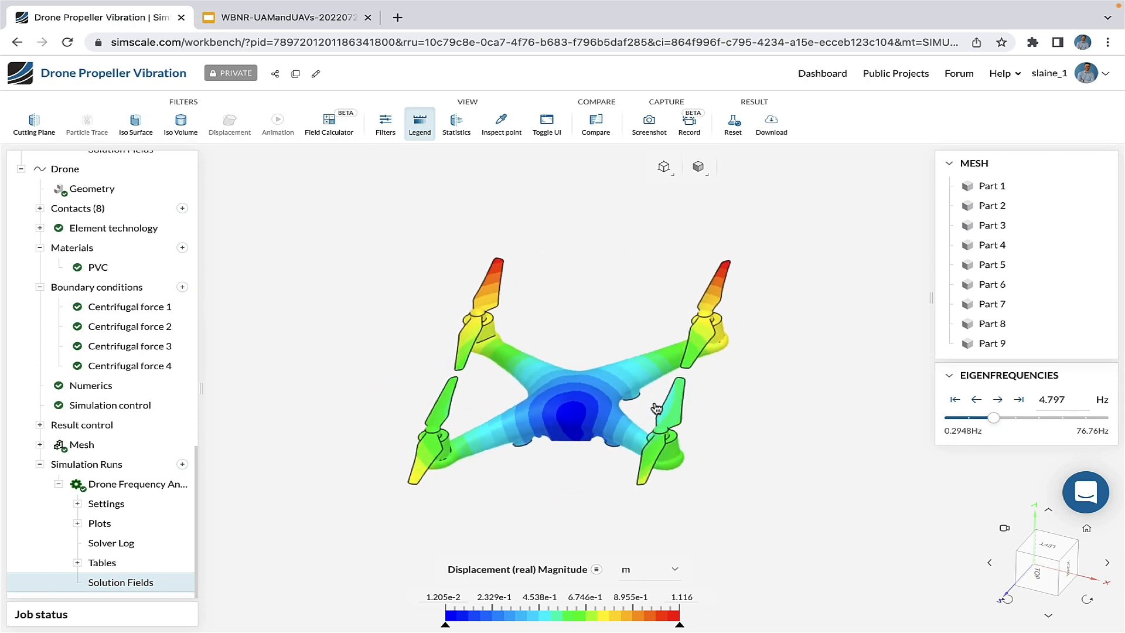
{"action": "left_click_drag", "start_coordinate": [993, 418], "coordinate": [949, 419]}
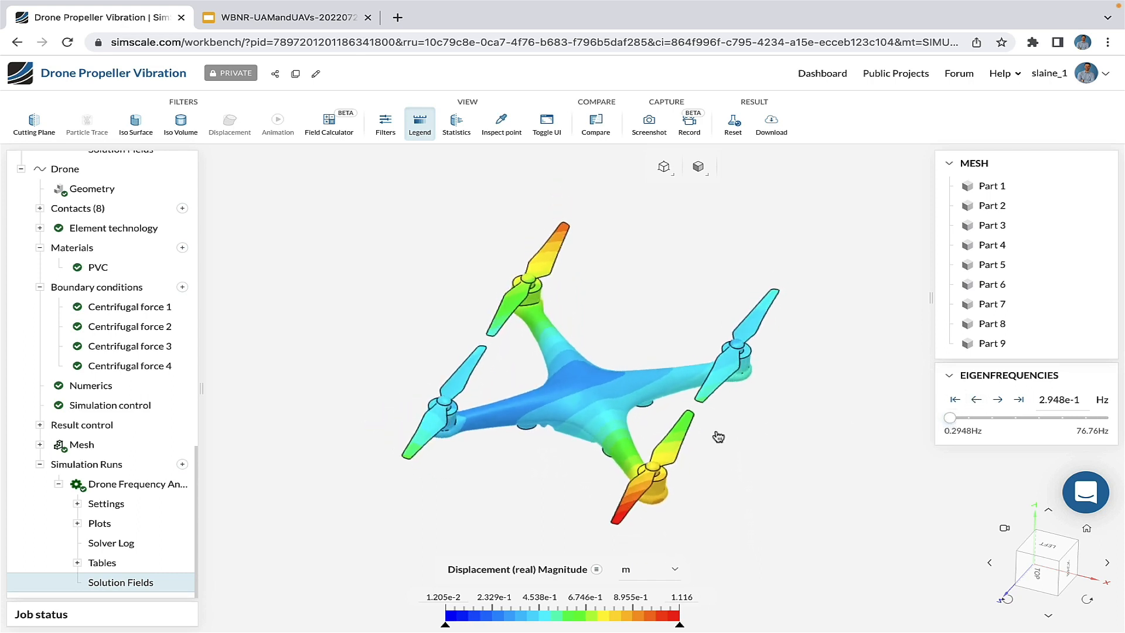
Step: Switch to the Google Slides deck and present the Structural Analysis Results slide with the Campbell diagram
{"action": "left_click", "coordinate": [307, 22]}
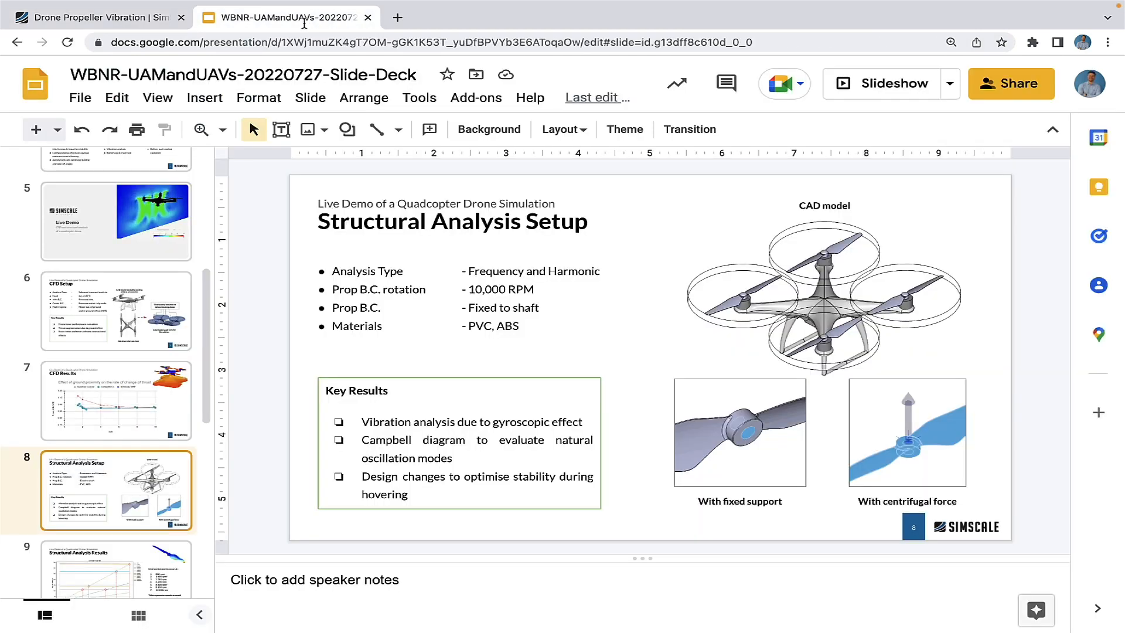
{"action": "left_click", "coordinate": [102, 572]}
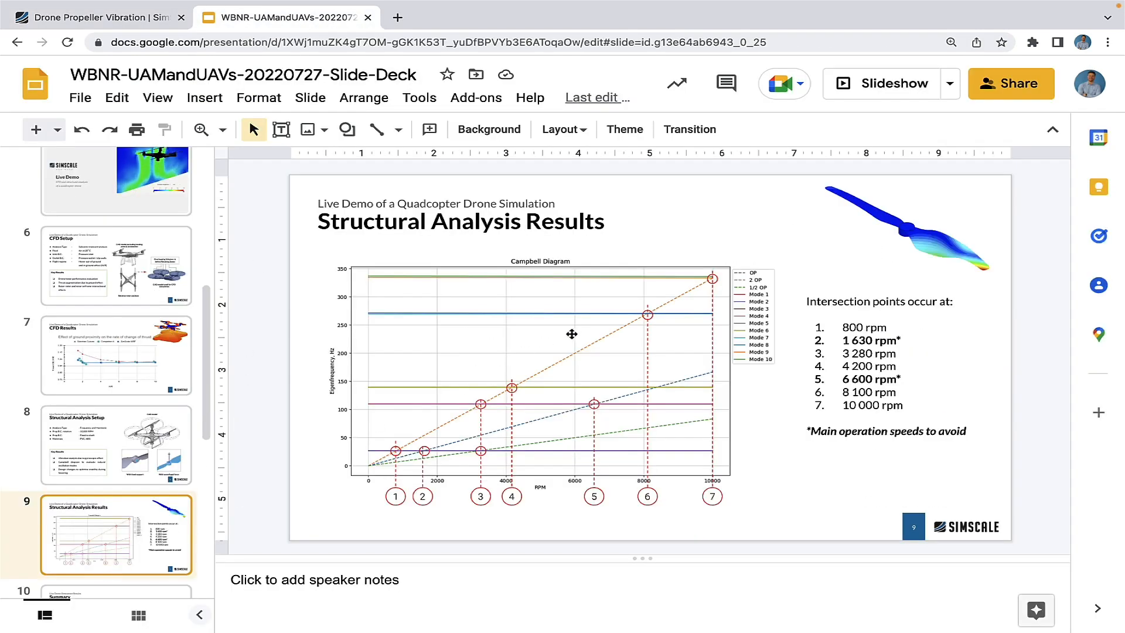
{"action": "left_click", "coordinate": [882, 83]}
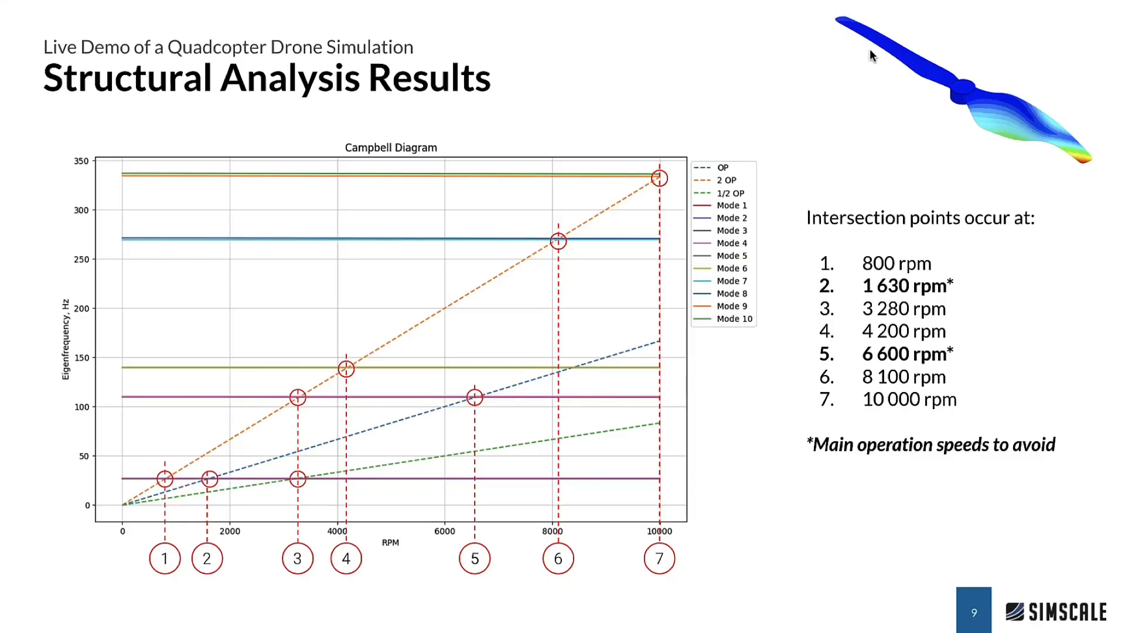